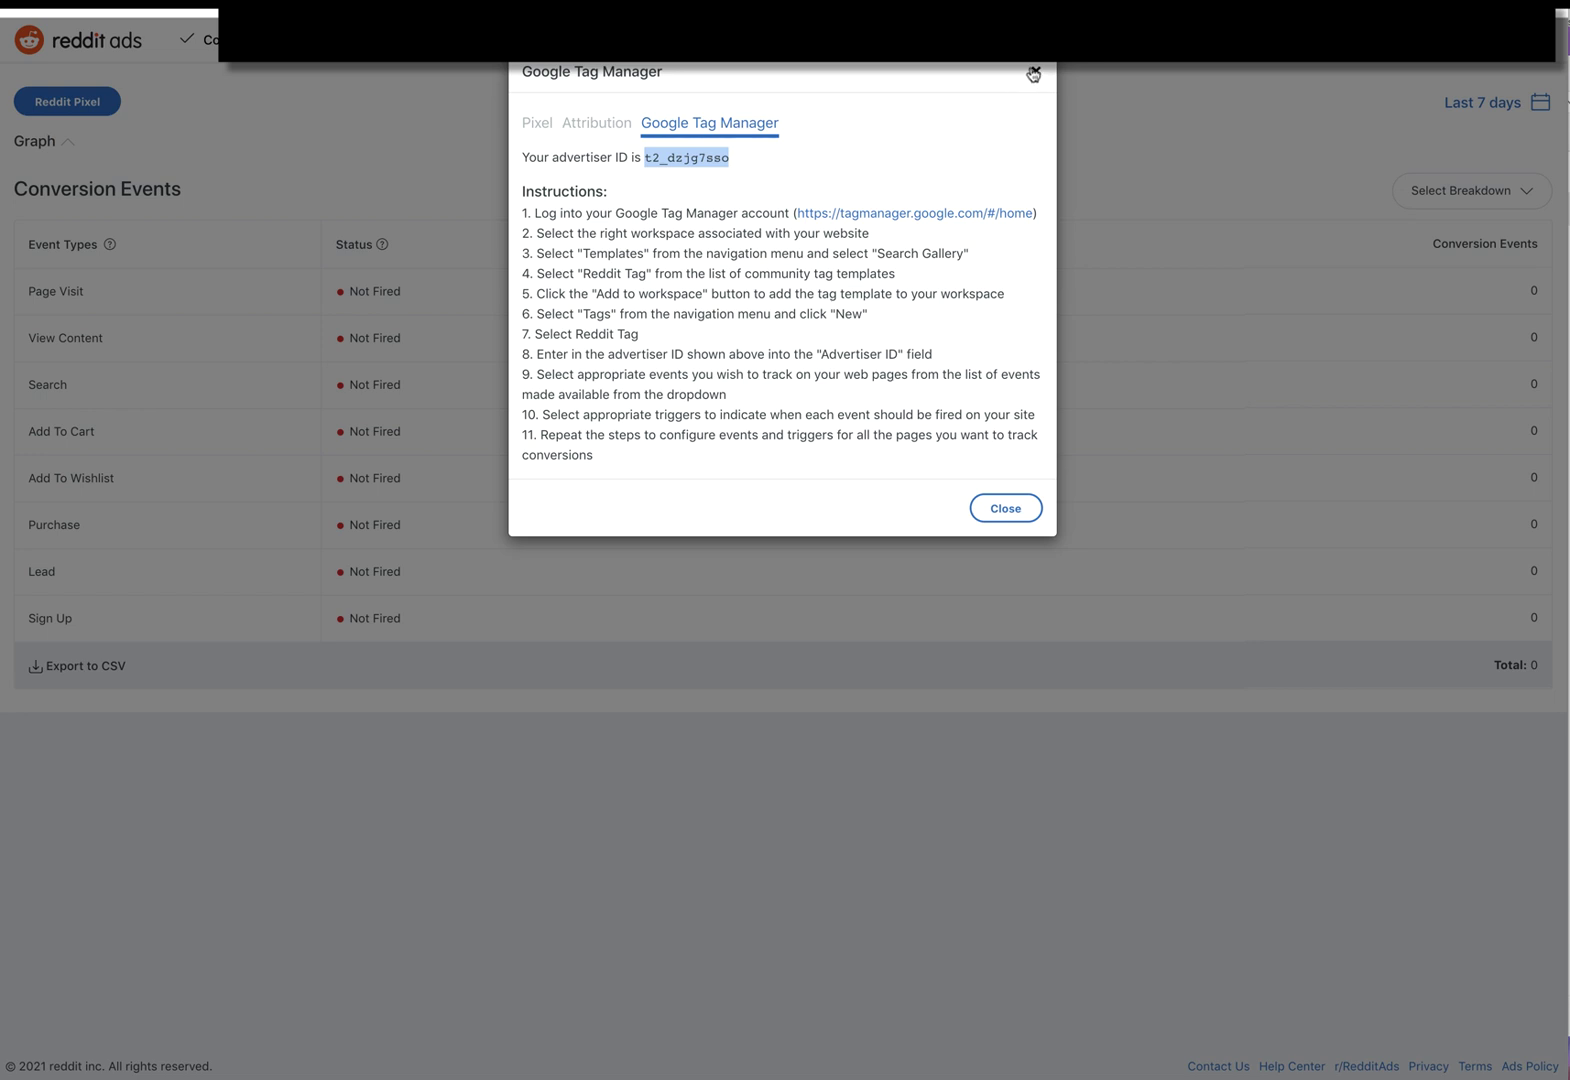
# - Review the Reddit Pixel GTM setup instructions and advertiser ID from the Conversion page
pyautogui.click(1034, 70)
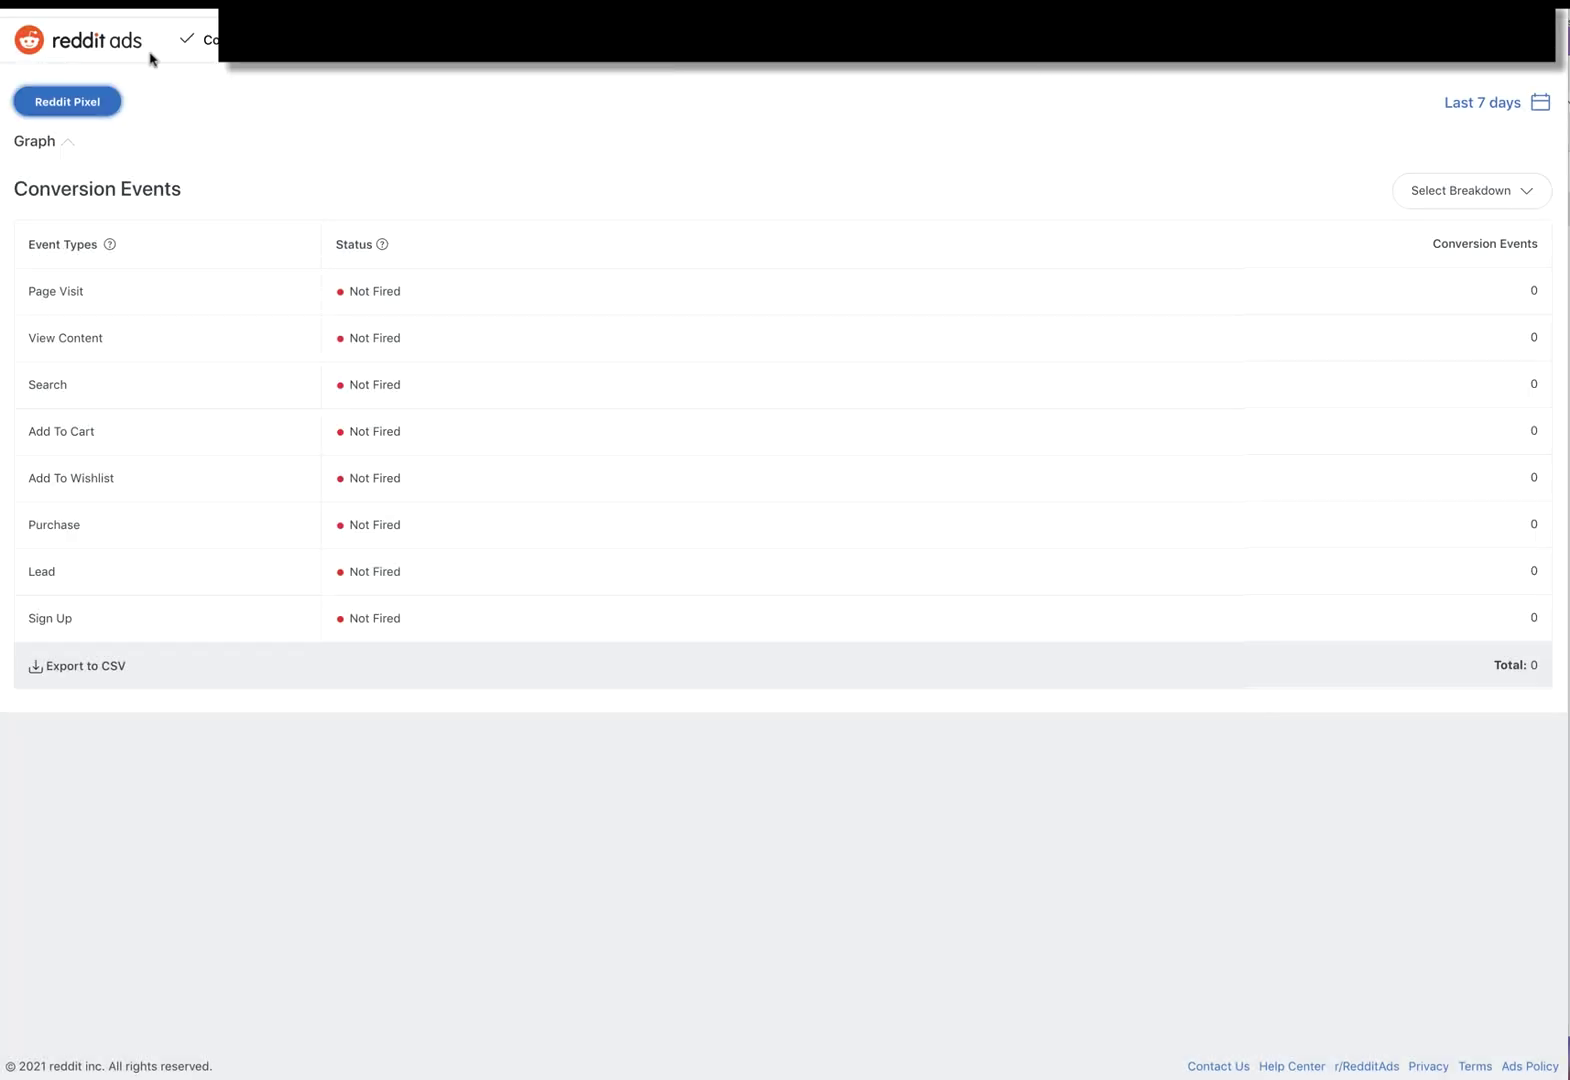
pyautogui.click(199, 39)
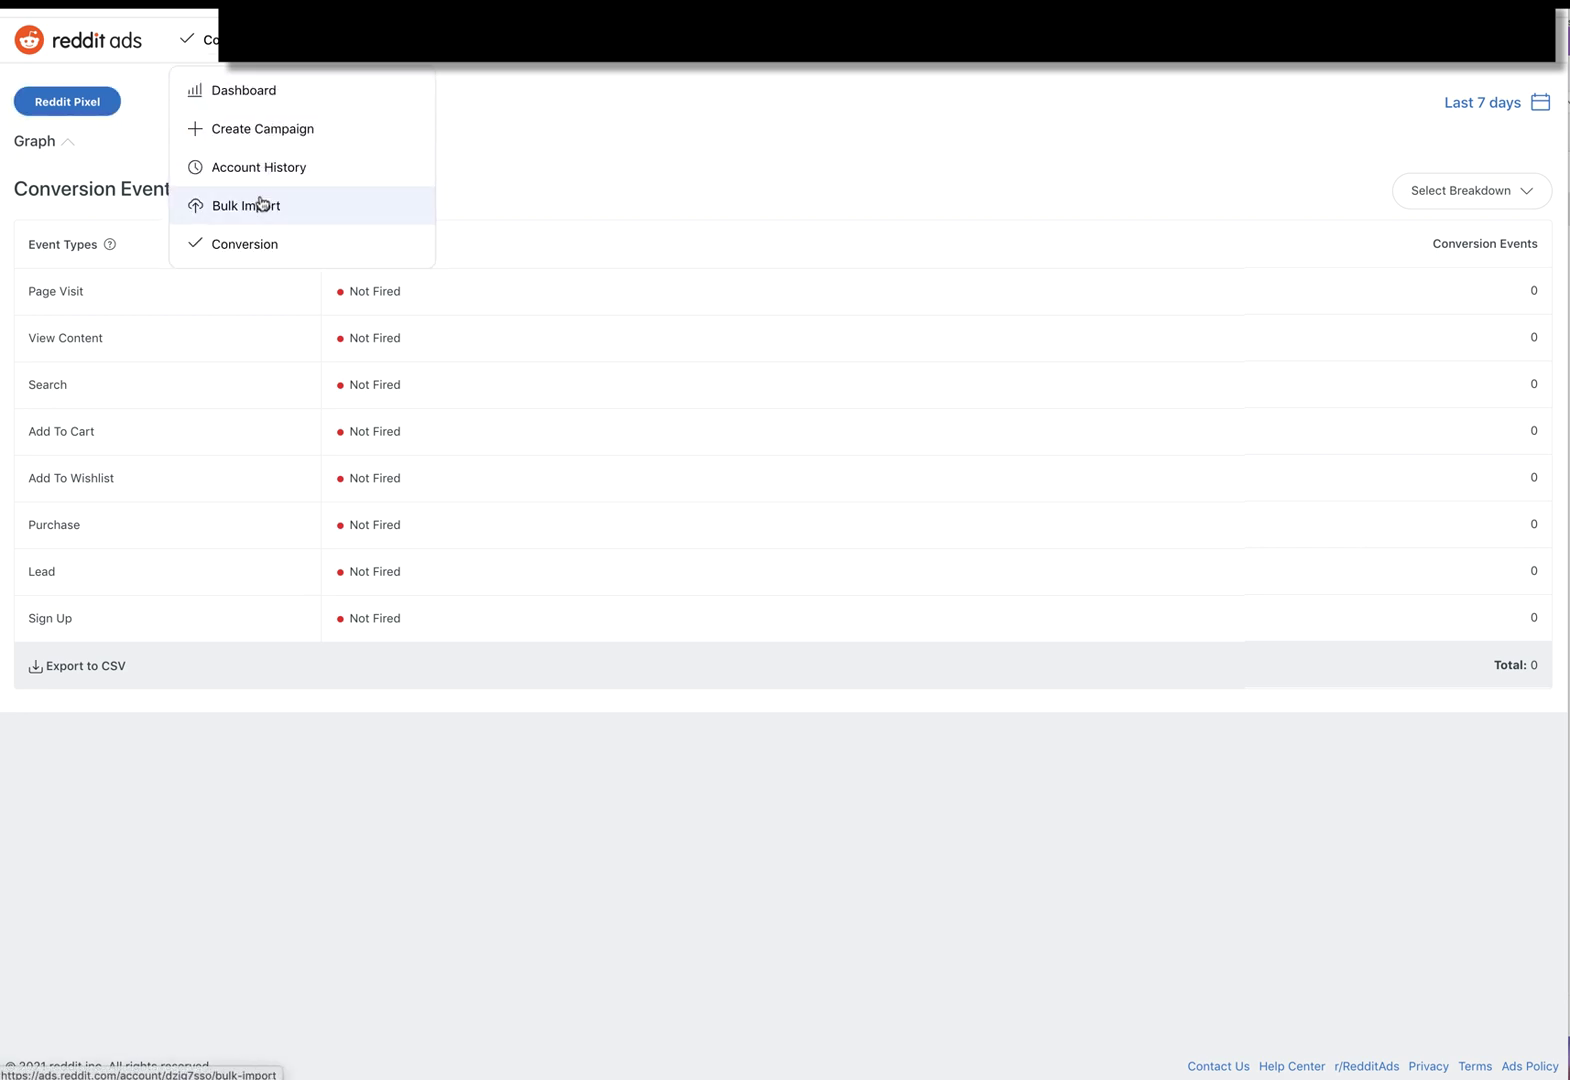
pyautogui.click(233, 245)
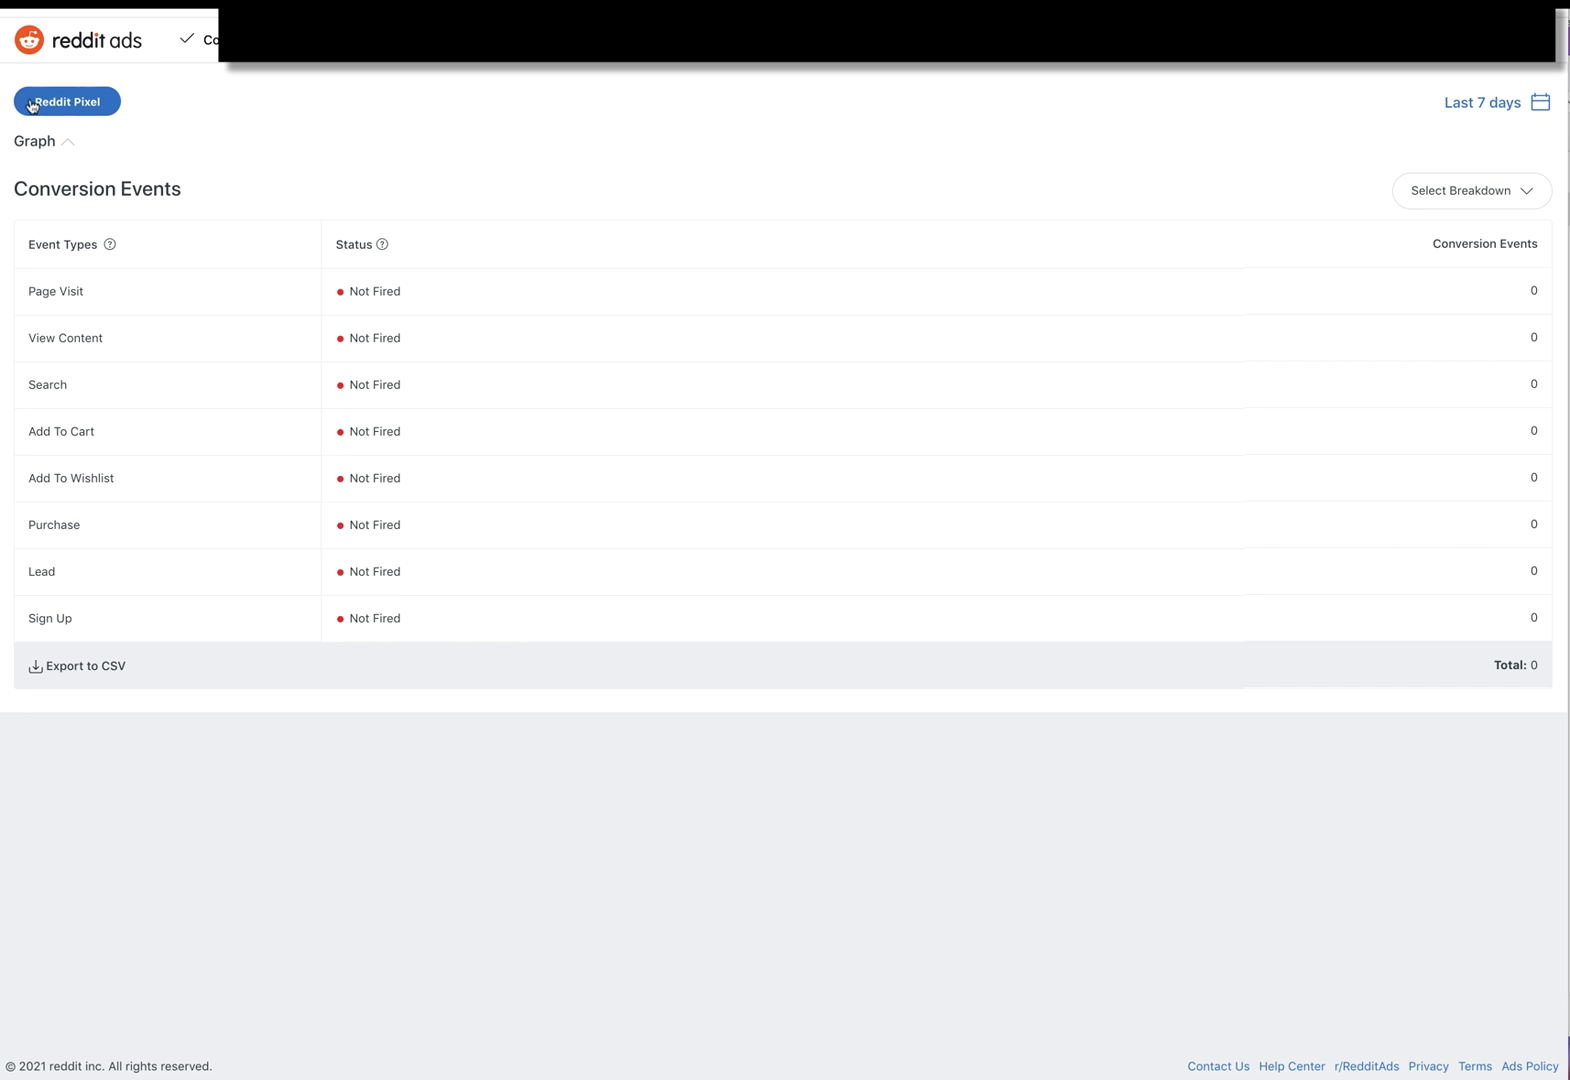
pyautogui.click(75, 106)
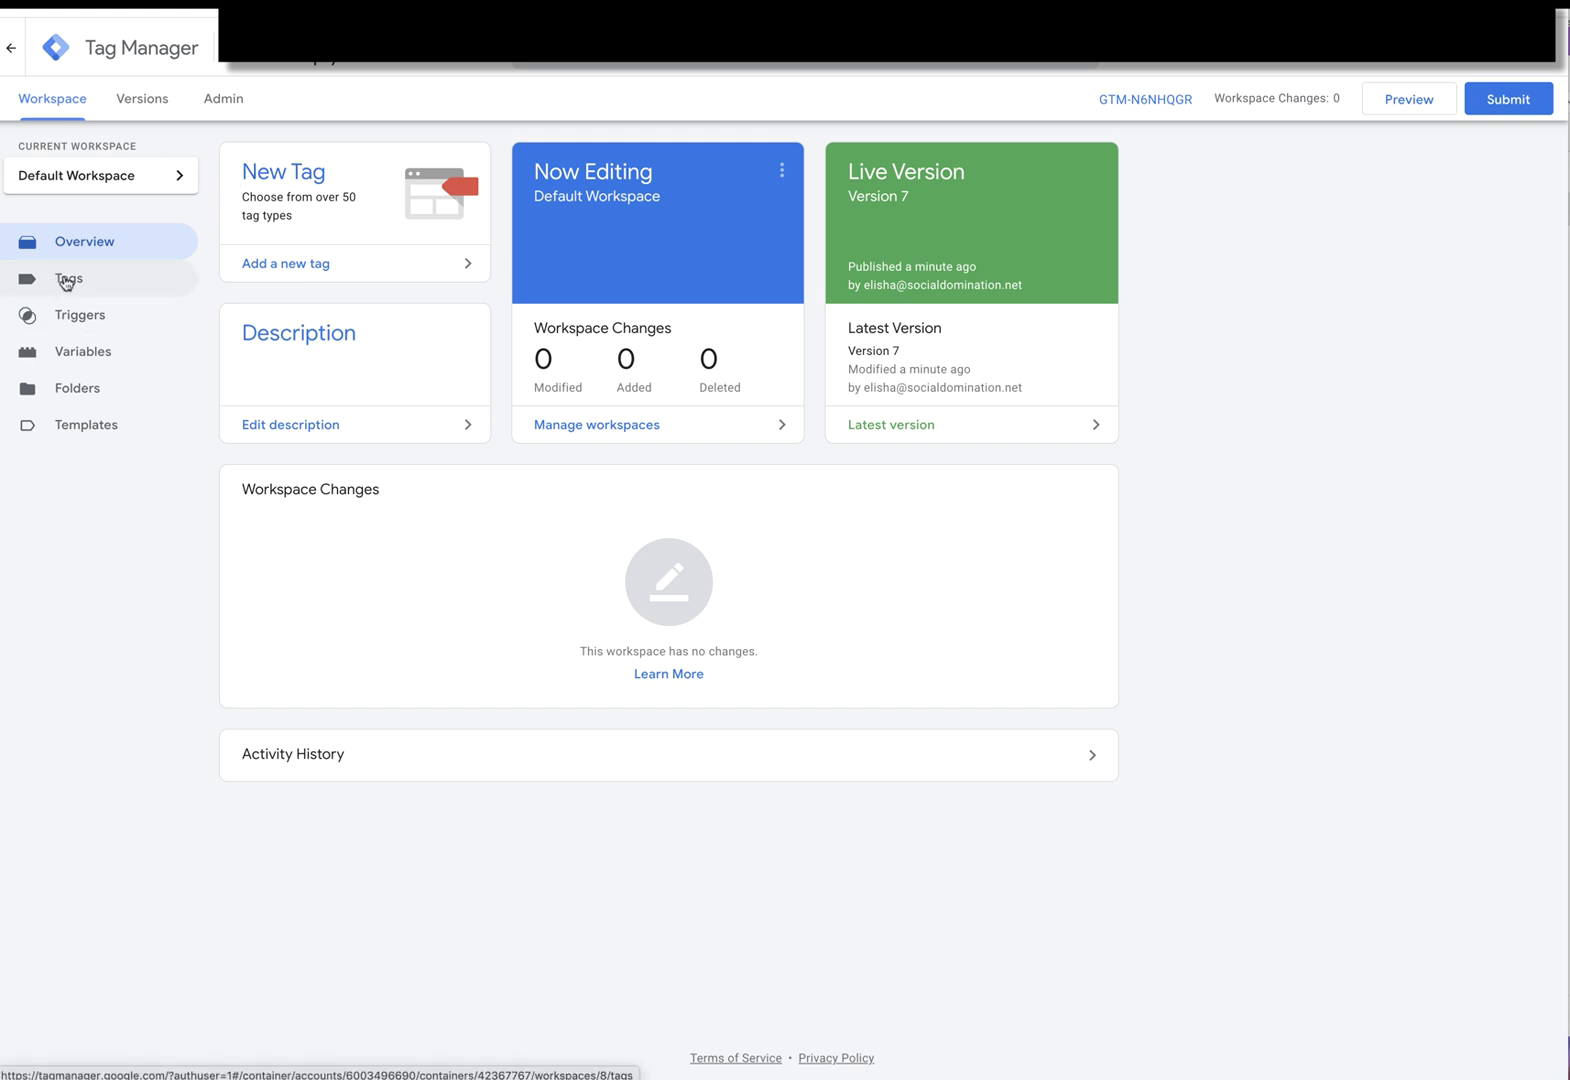
# - View the workspace Templates page listing the installed Reddit Pixel tag template
pyautogui.click(66, 282)
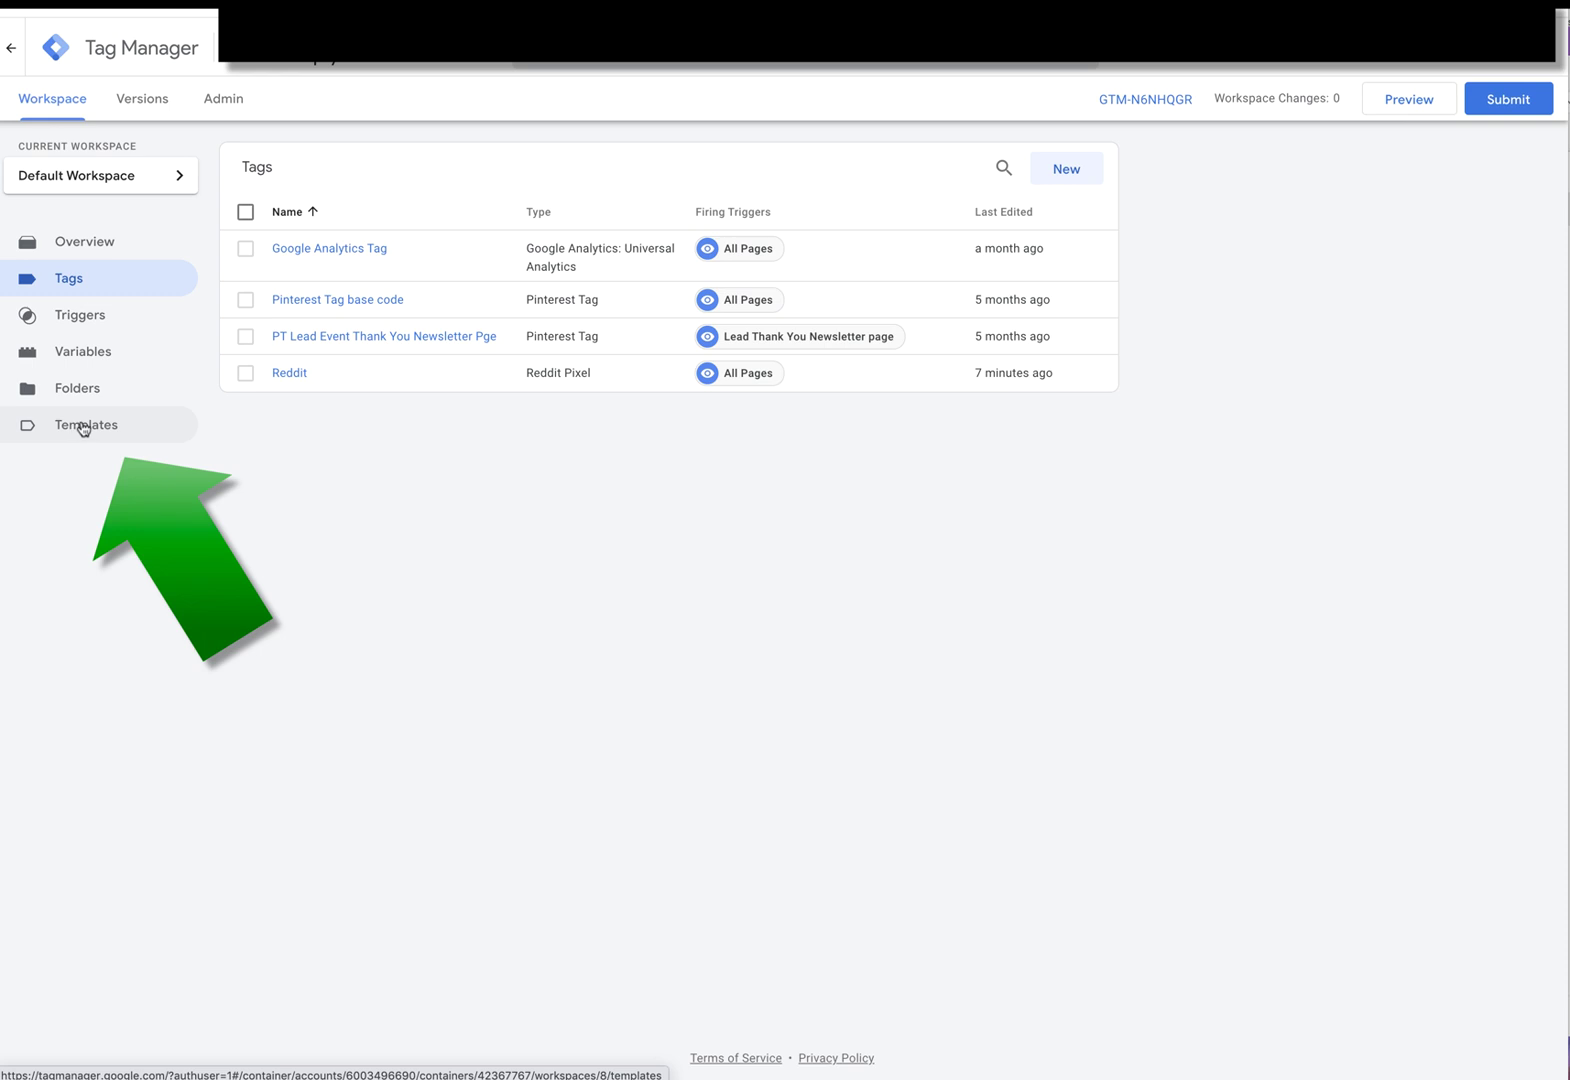
pyautogui.click(86, 430)
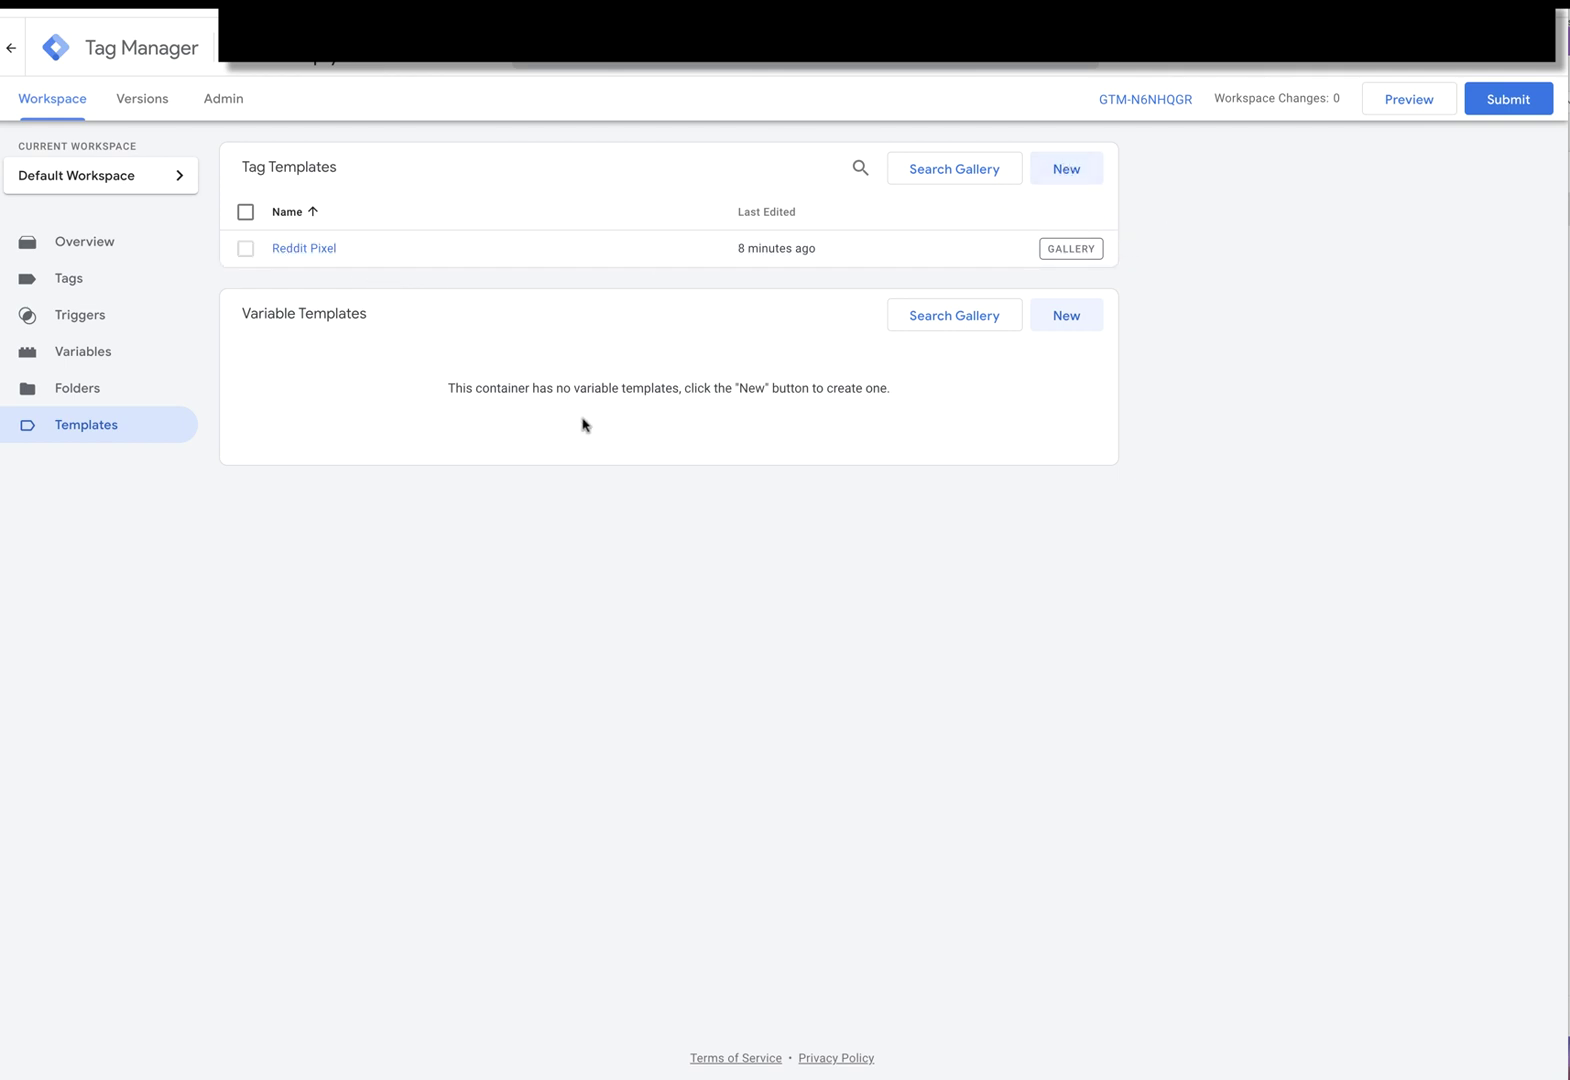
pyautogui.click(957, 317)
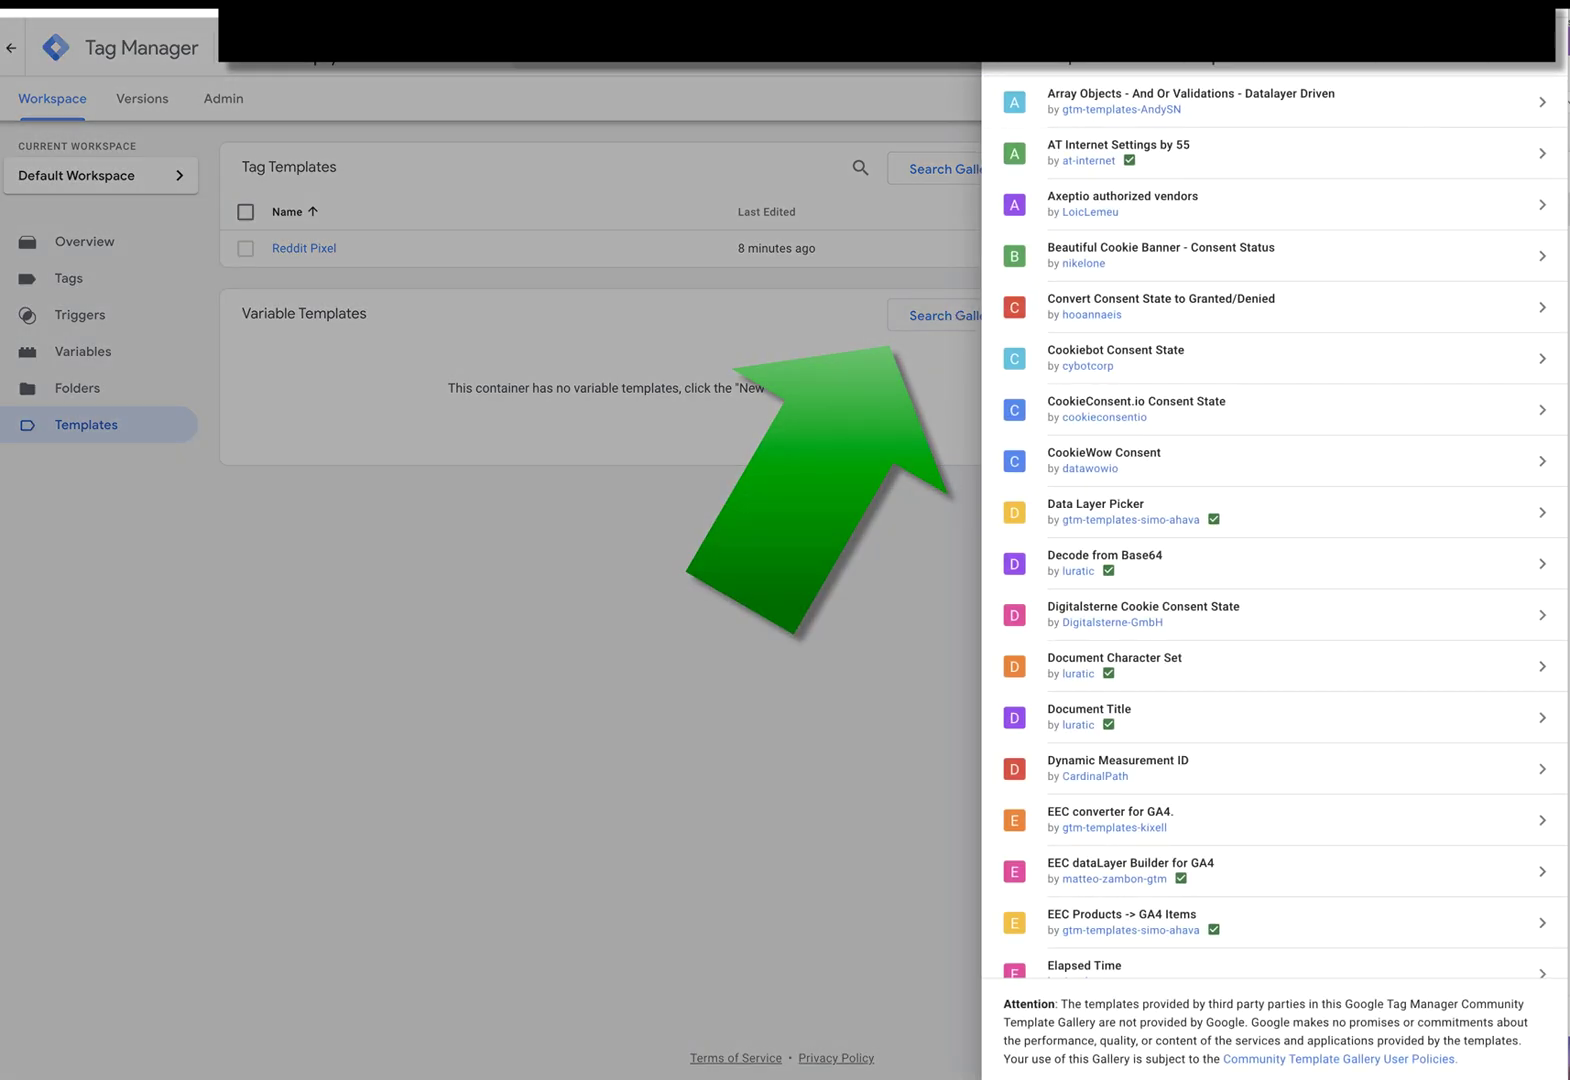
pyautogui.write('e')
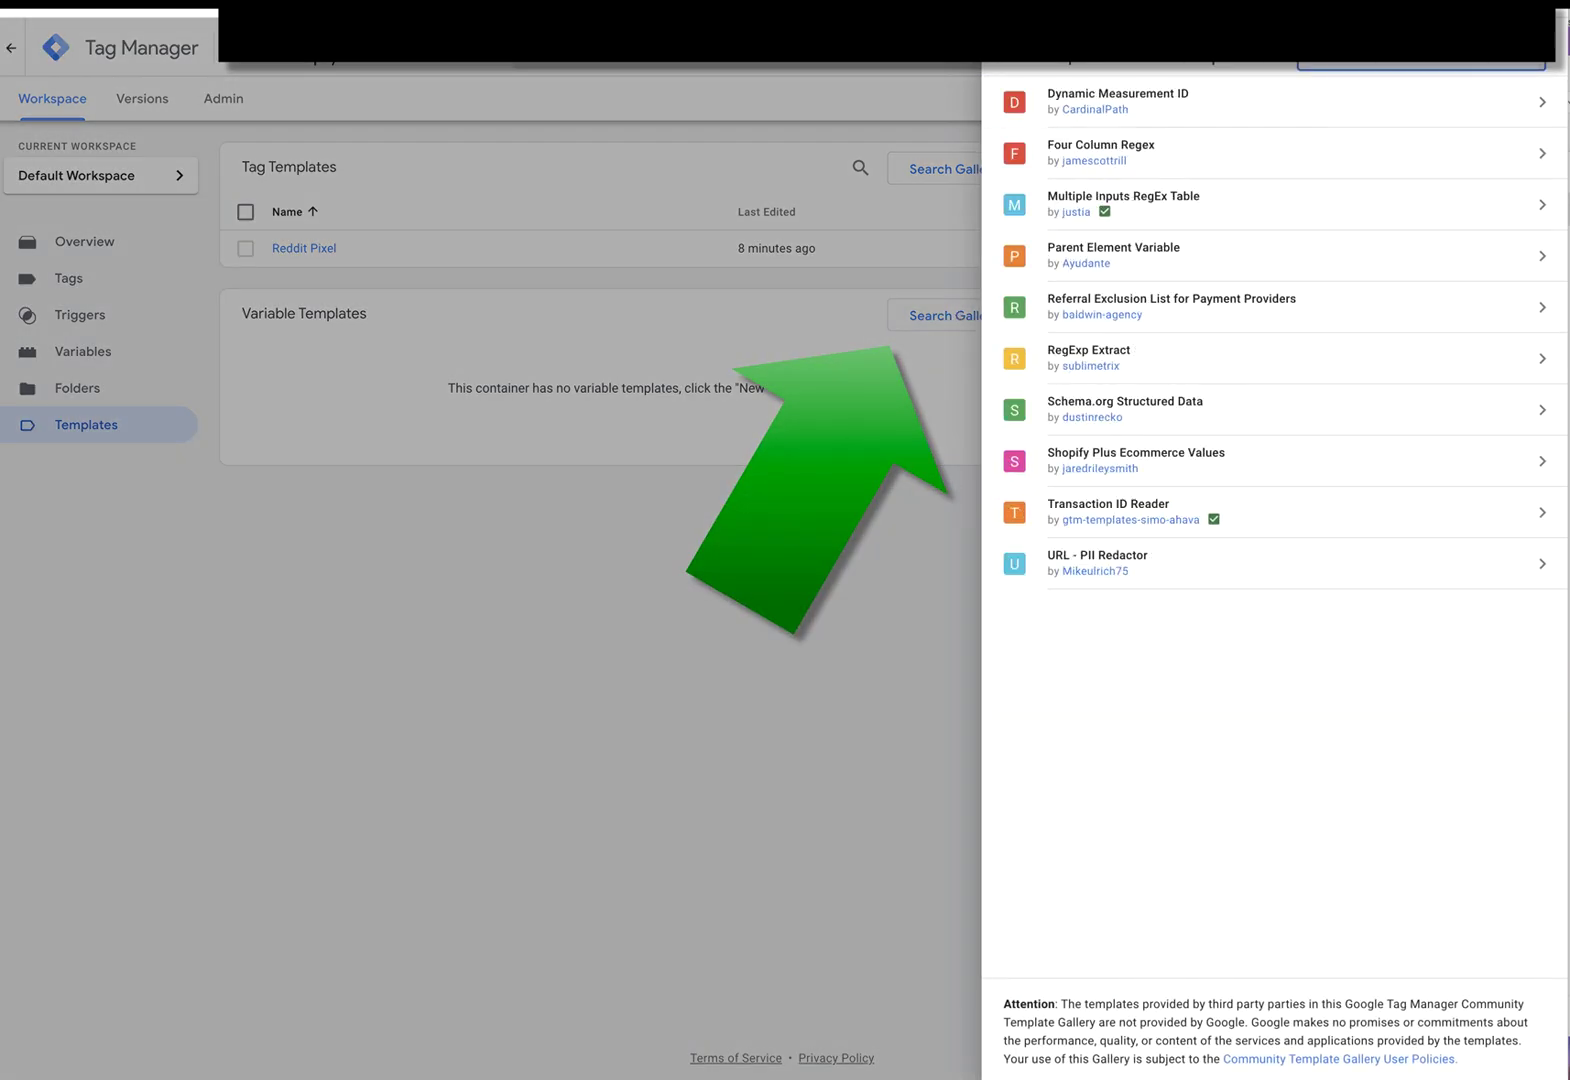
pyautogui.write('dd')
pyautogui.press('BackSpace')
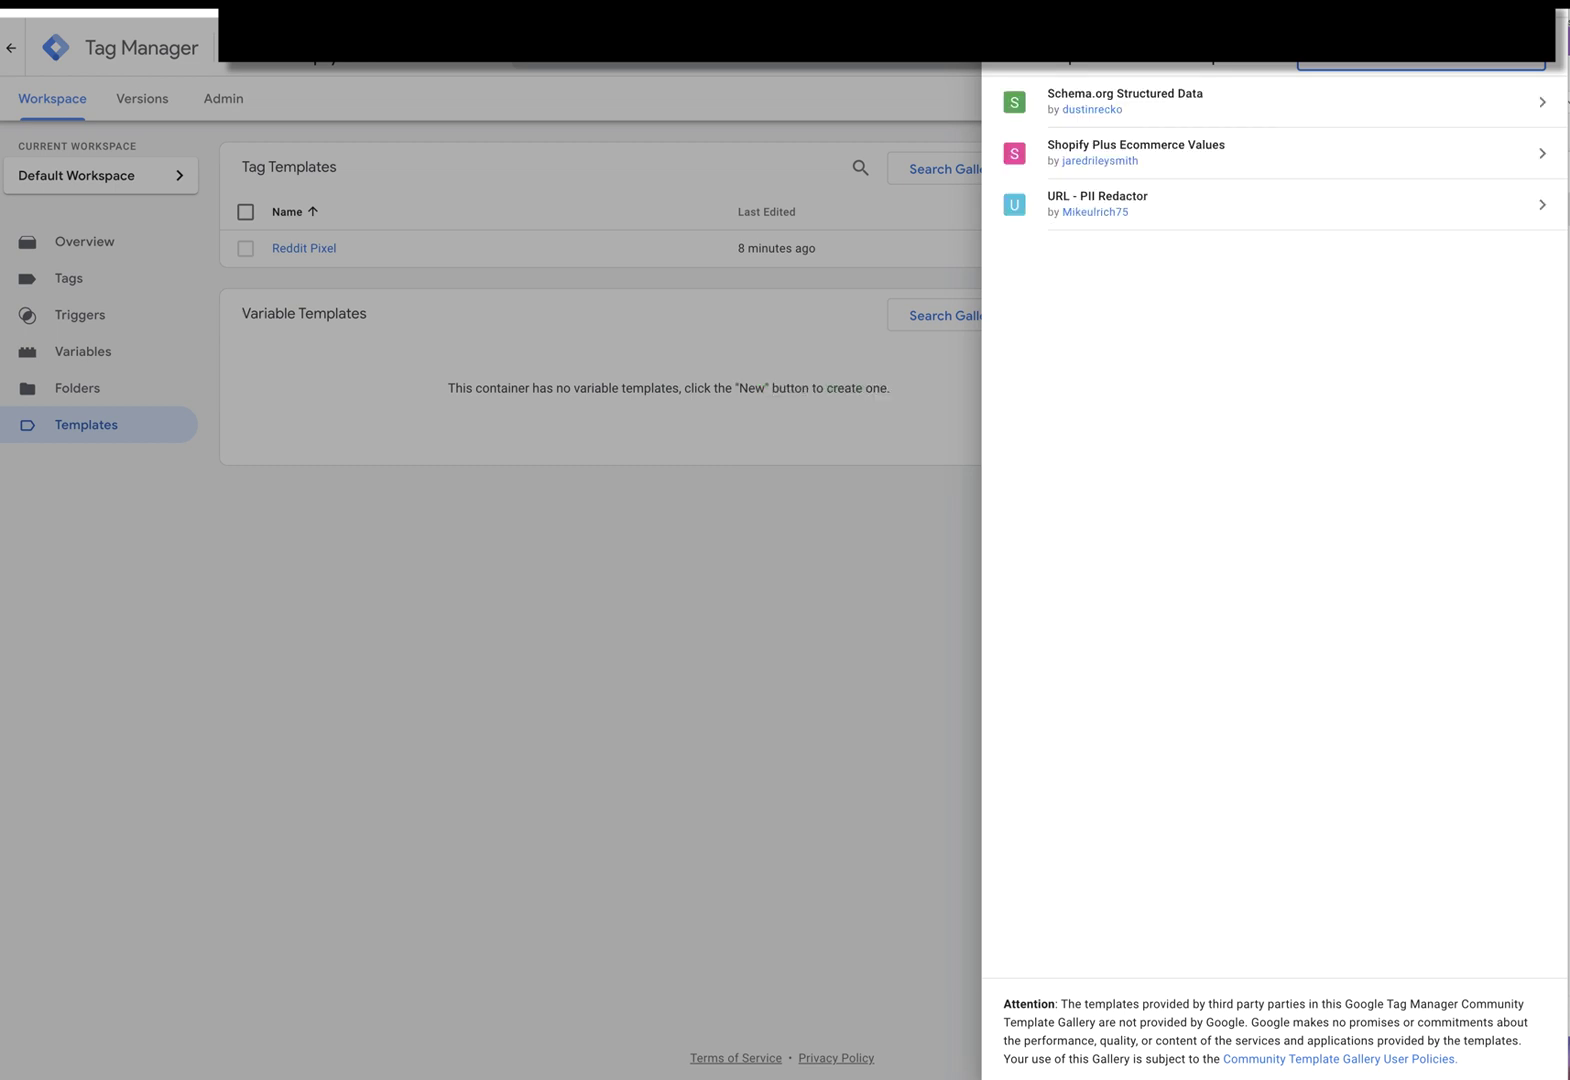
pyautogui.press('BackSpace')
pyautogui.press('BackSpace')
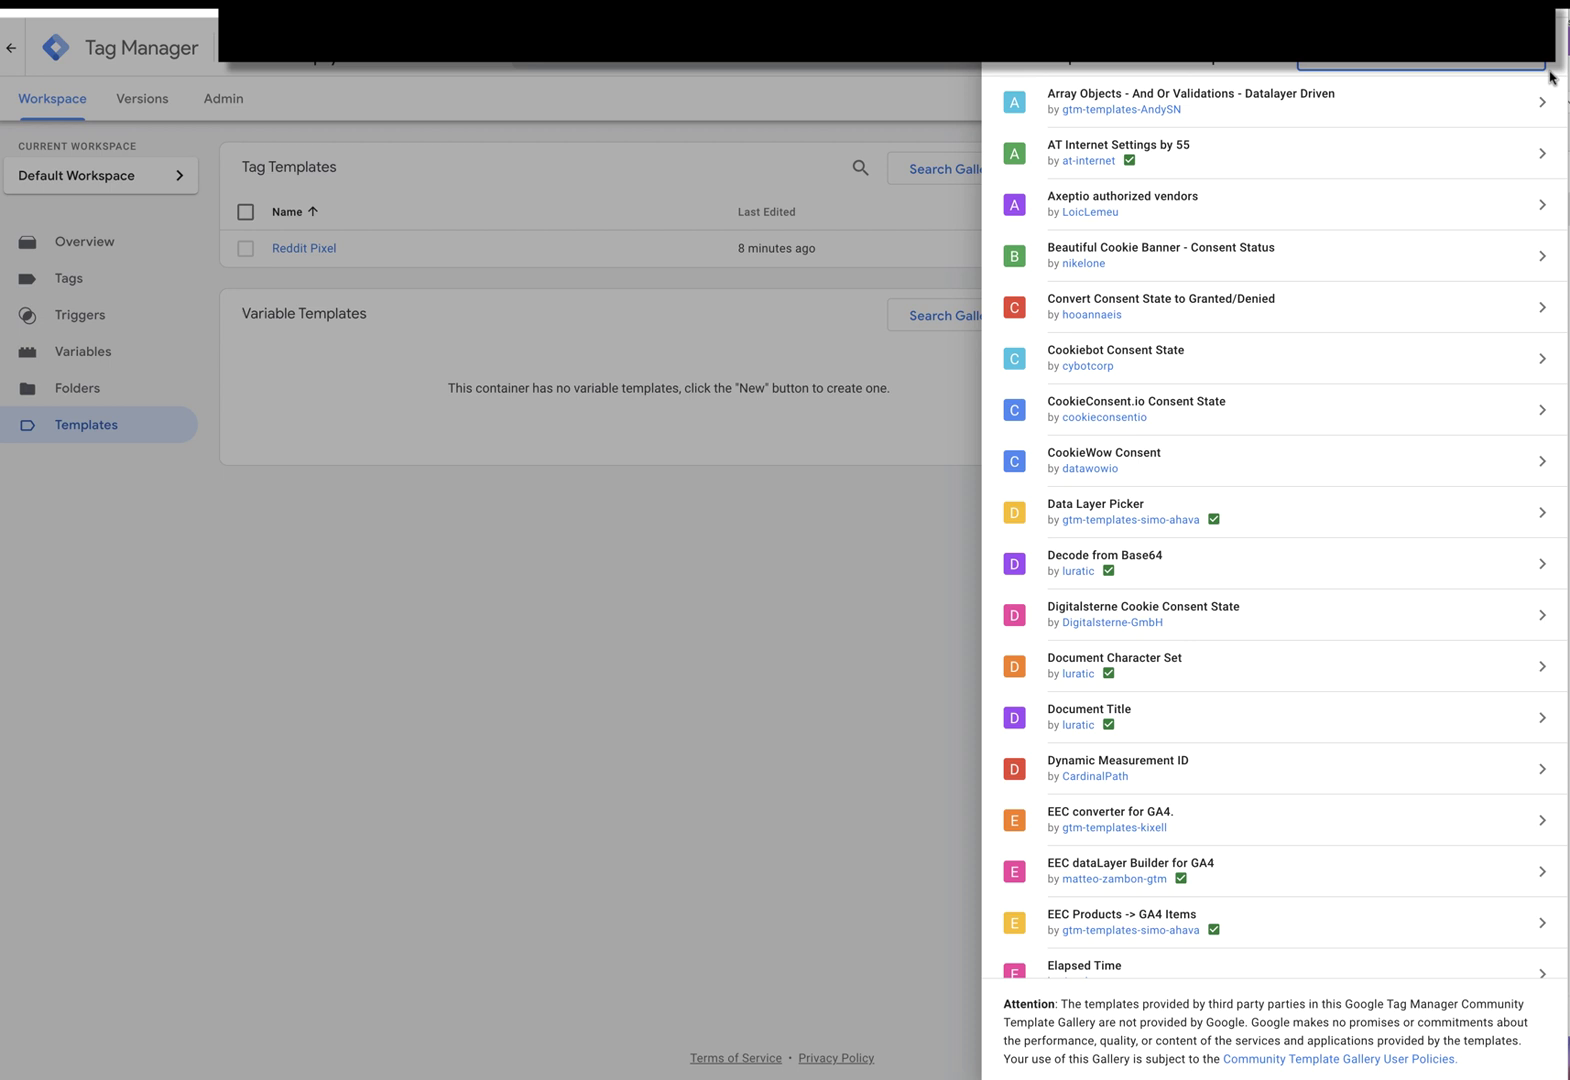
pyautogui.click(683, 512)
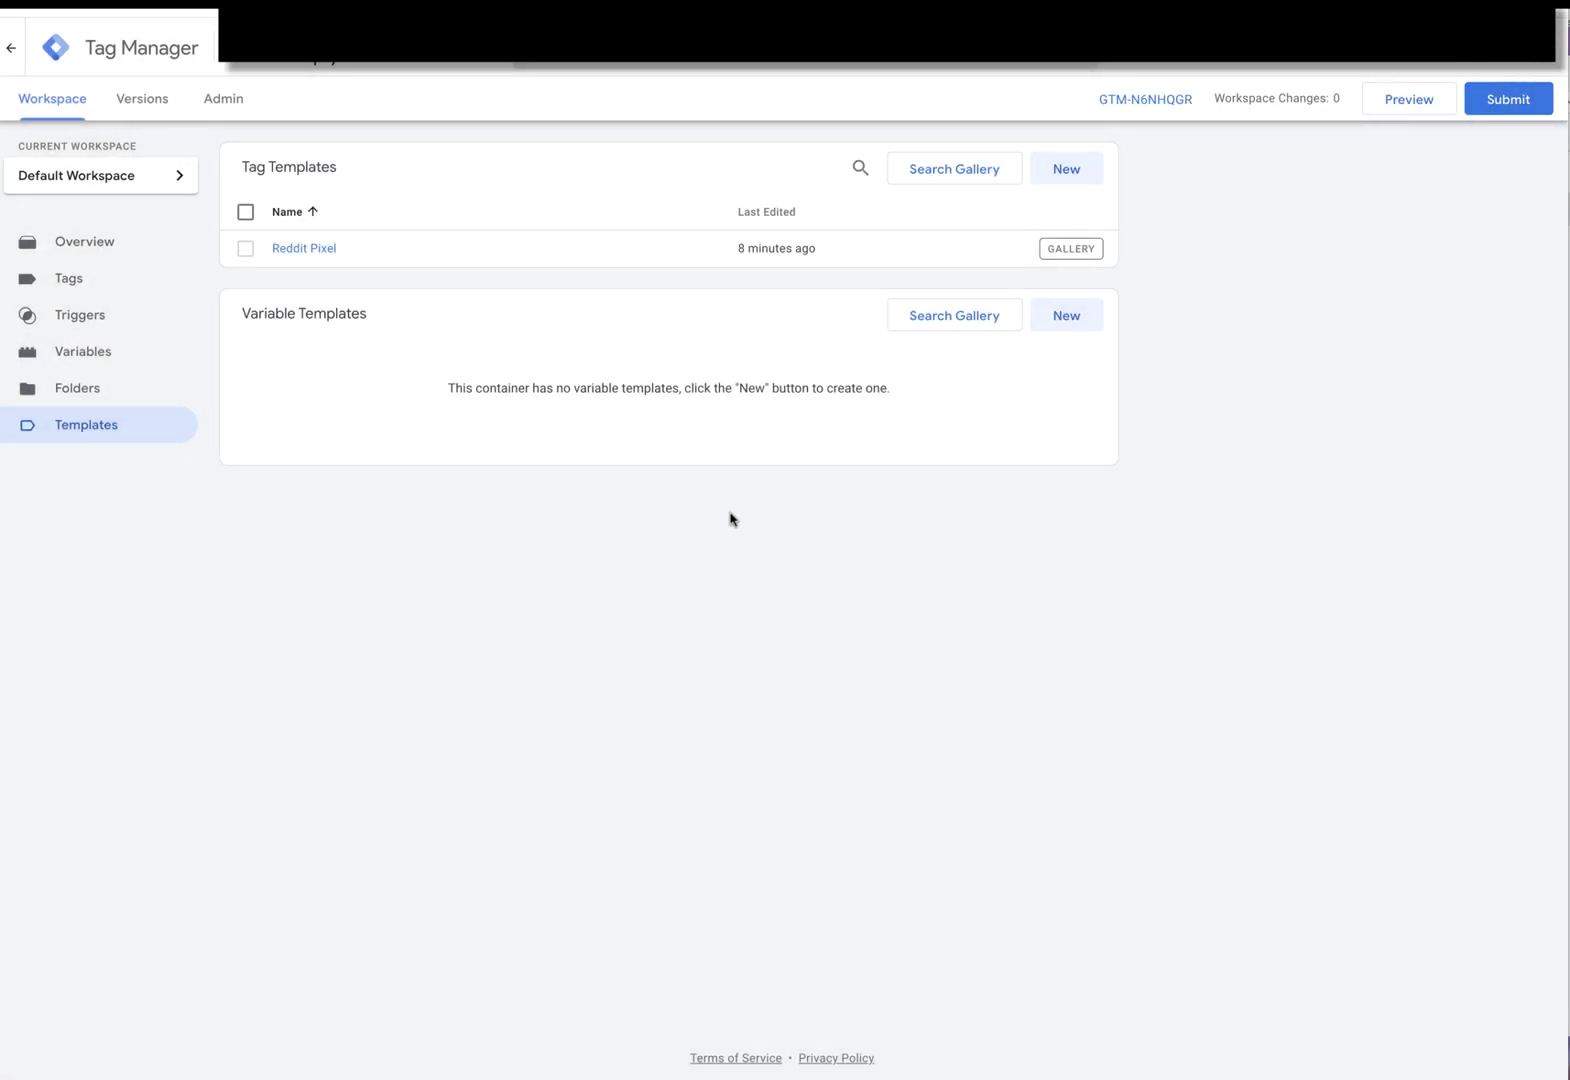
# - Create a new tag named Reddit with the Reddit Pixel tag type
pyautogui.click(61, 279)
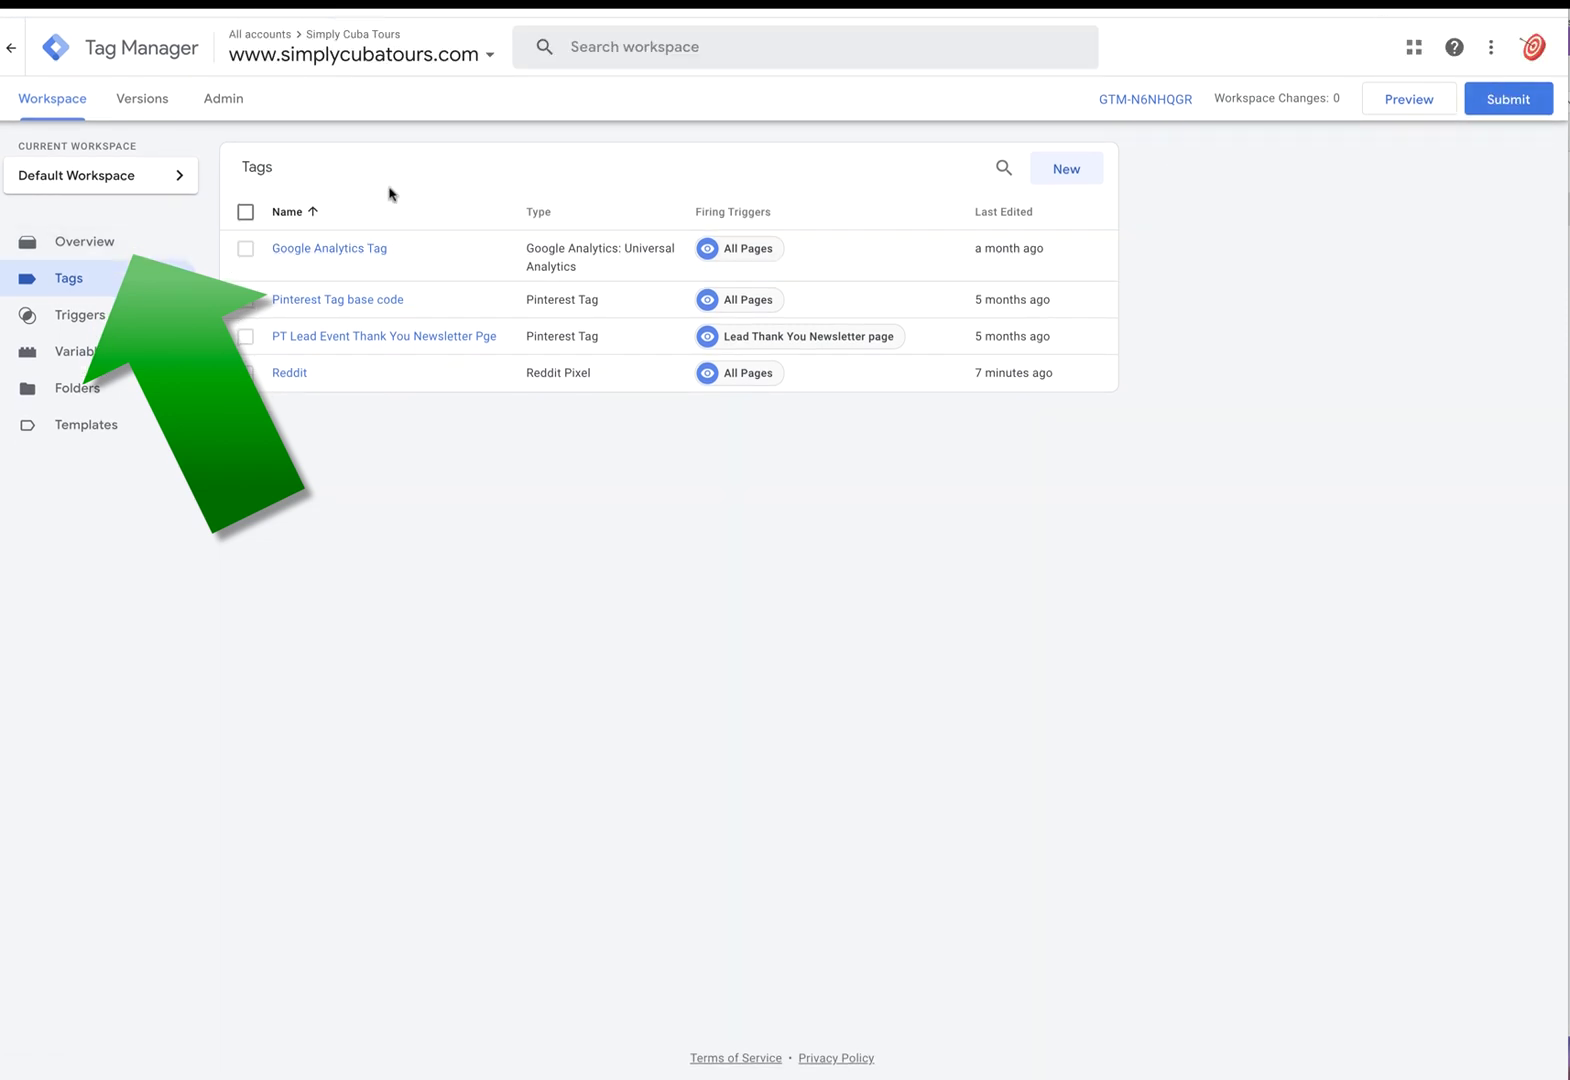
pyautogui.click(56, 239)
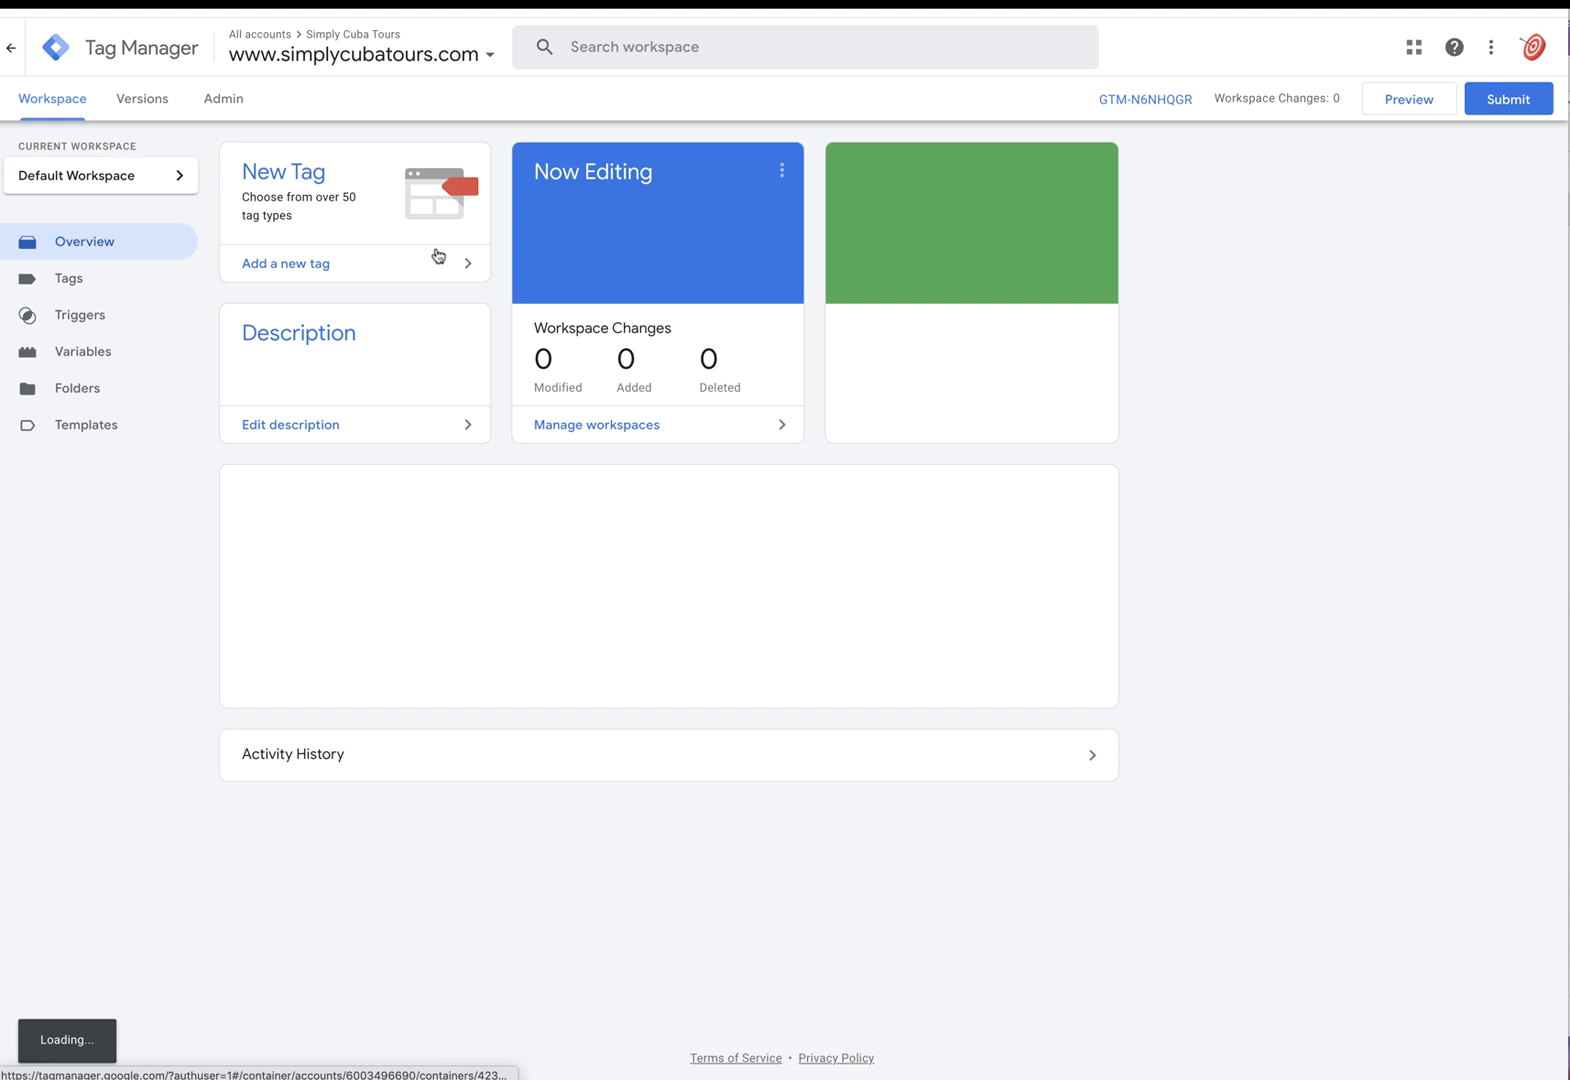
pyautogui.click(271, 173)
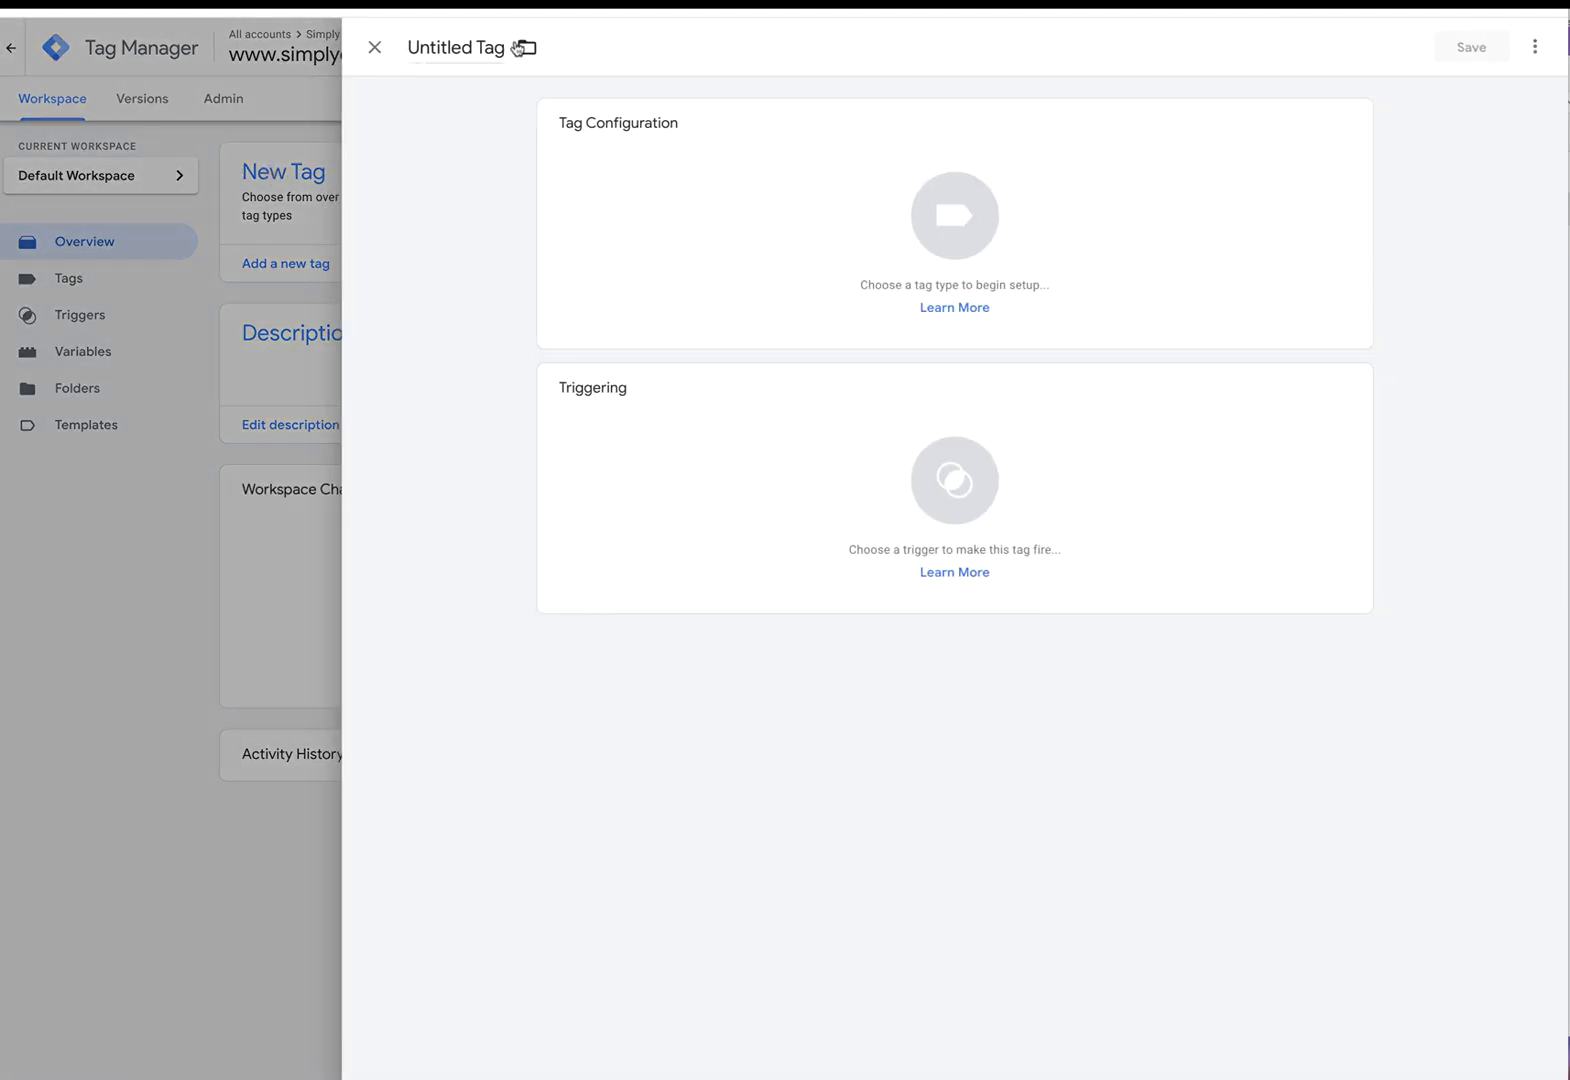
pyautogui.moveTo(499, 47); pyautogui.dragTo(392, 47)
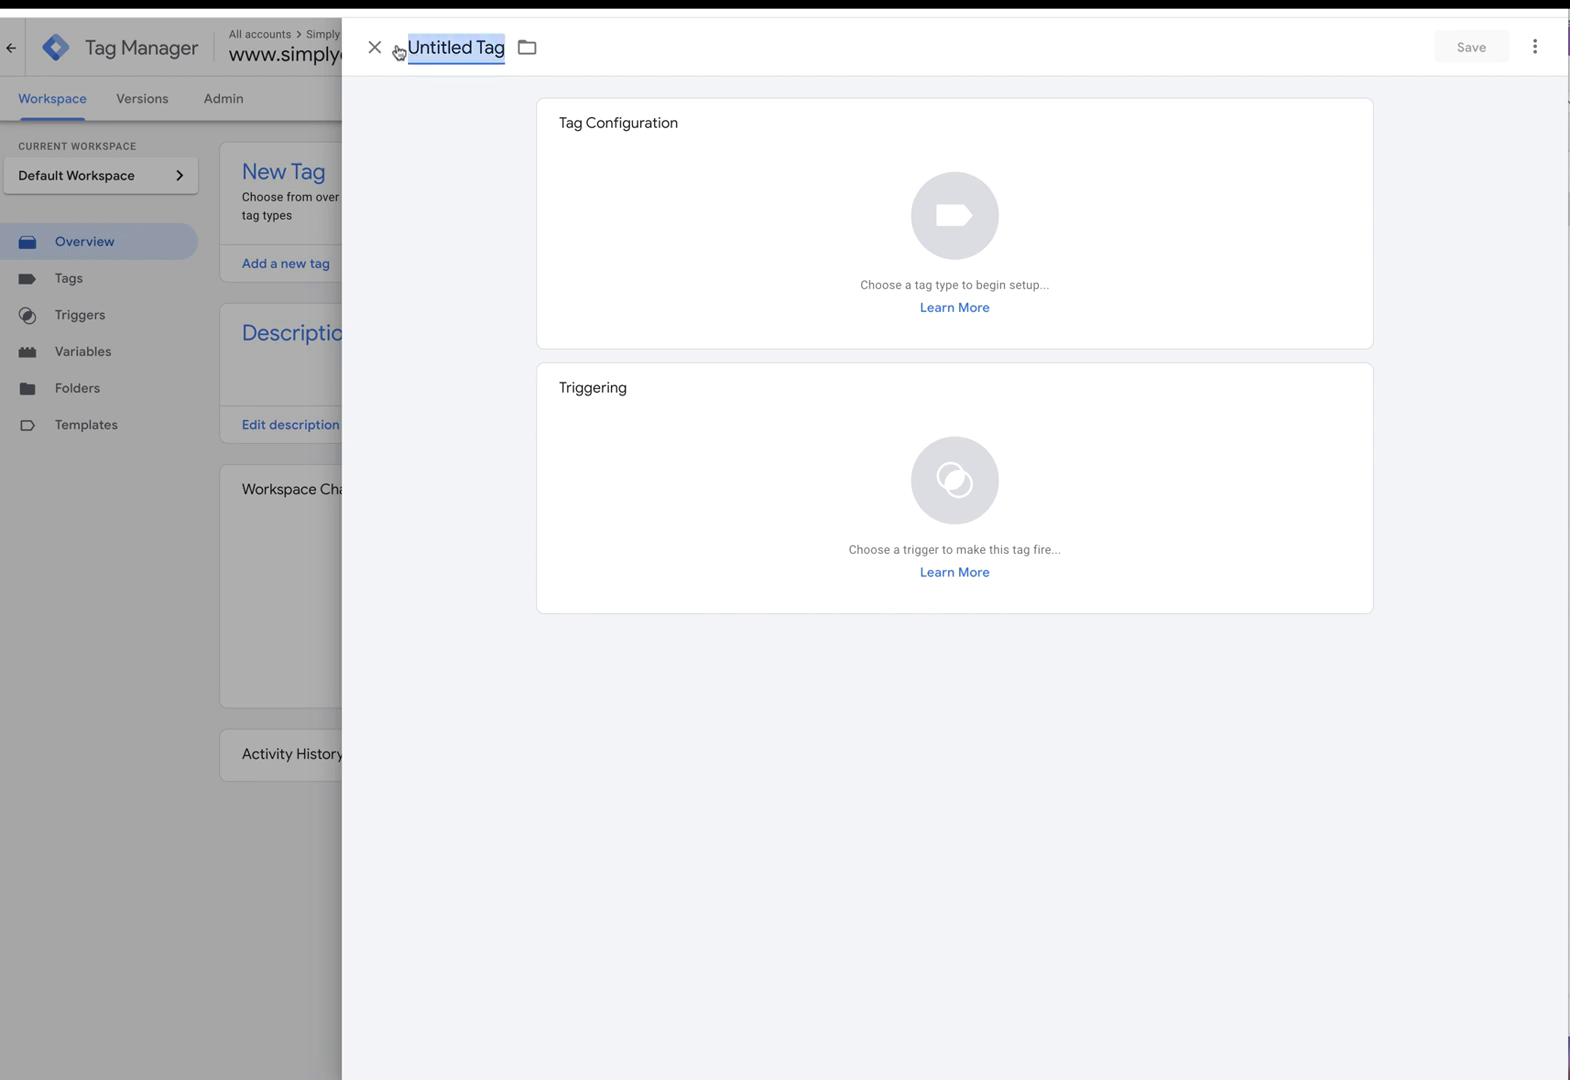
pyautogui.write('Reddit')
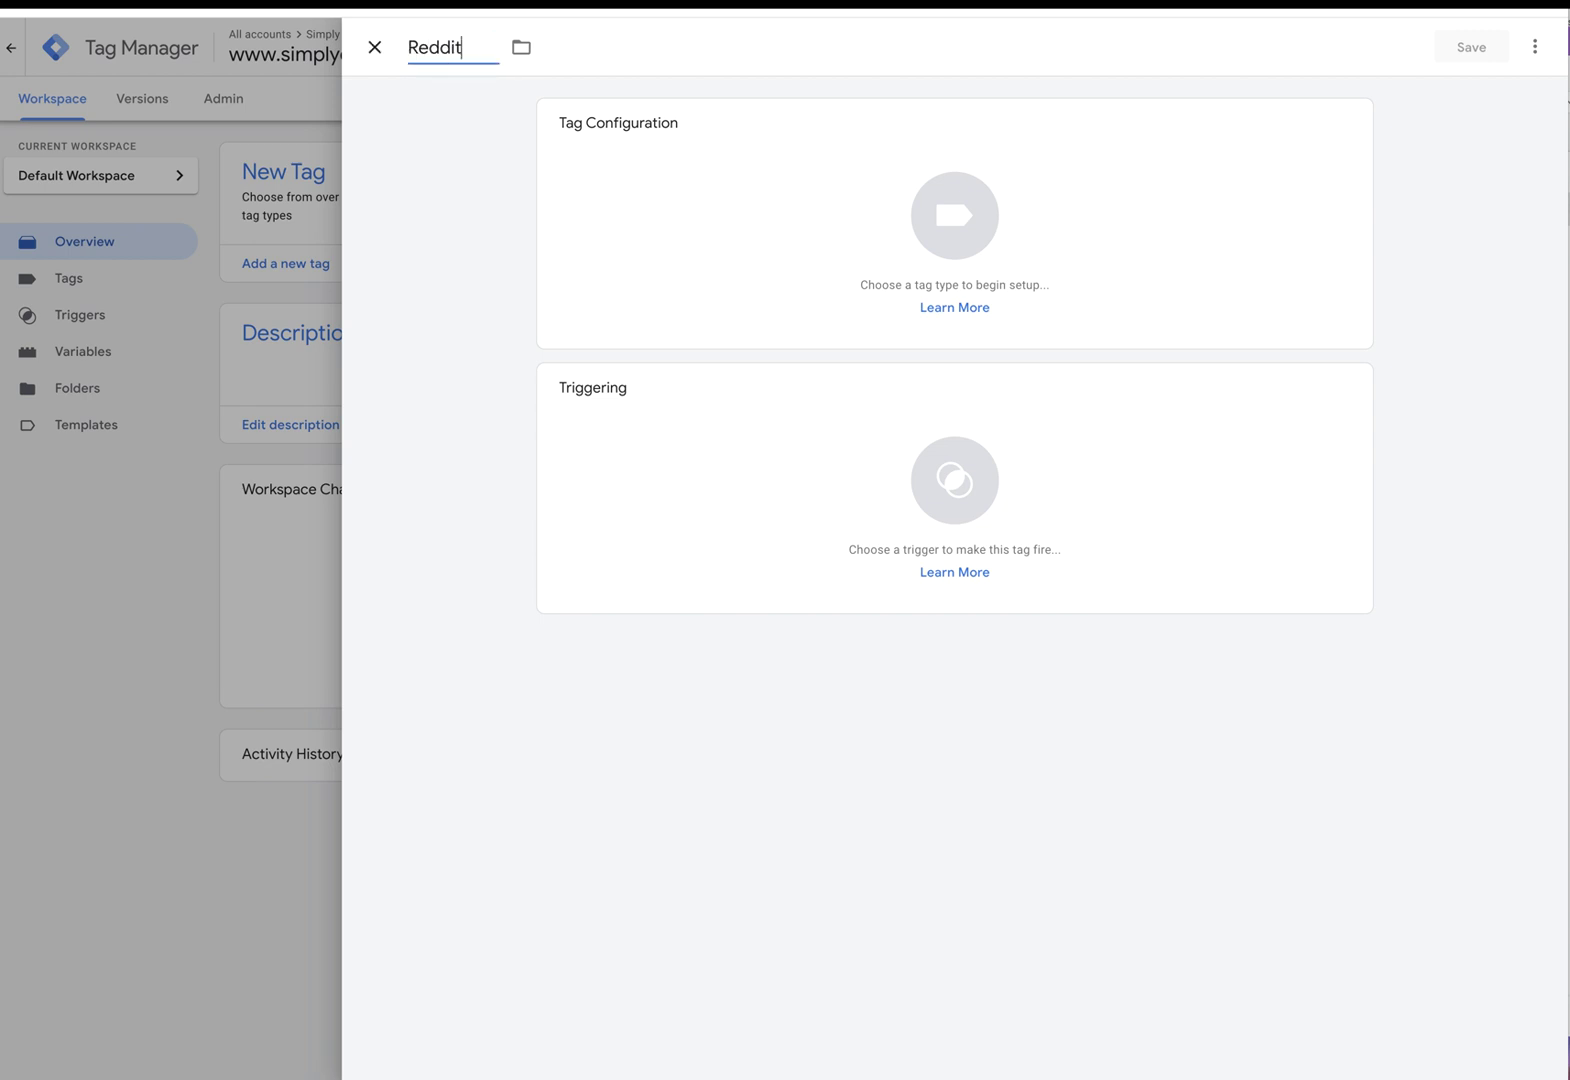
pyautogui.click(951, 201)
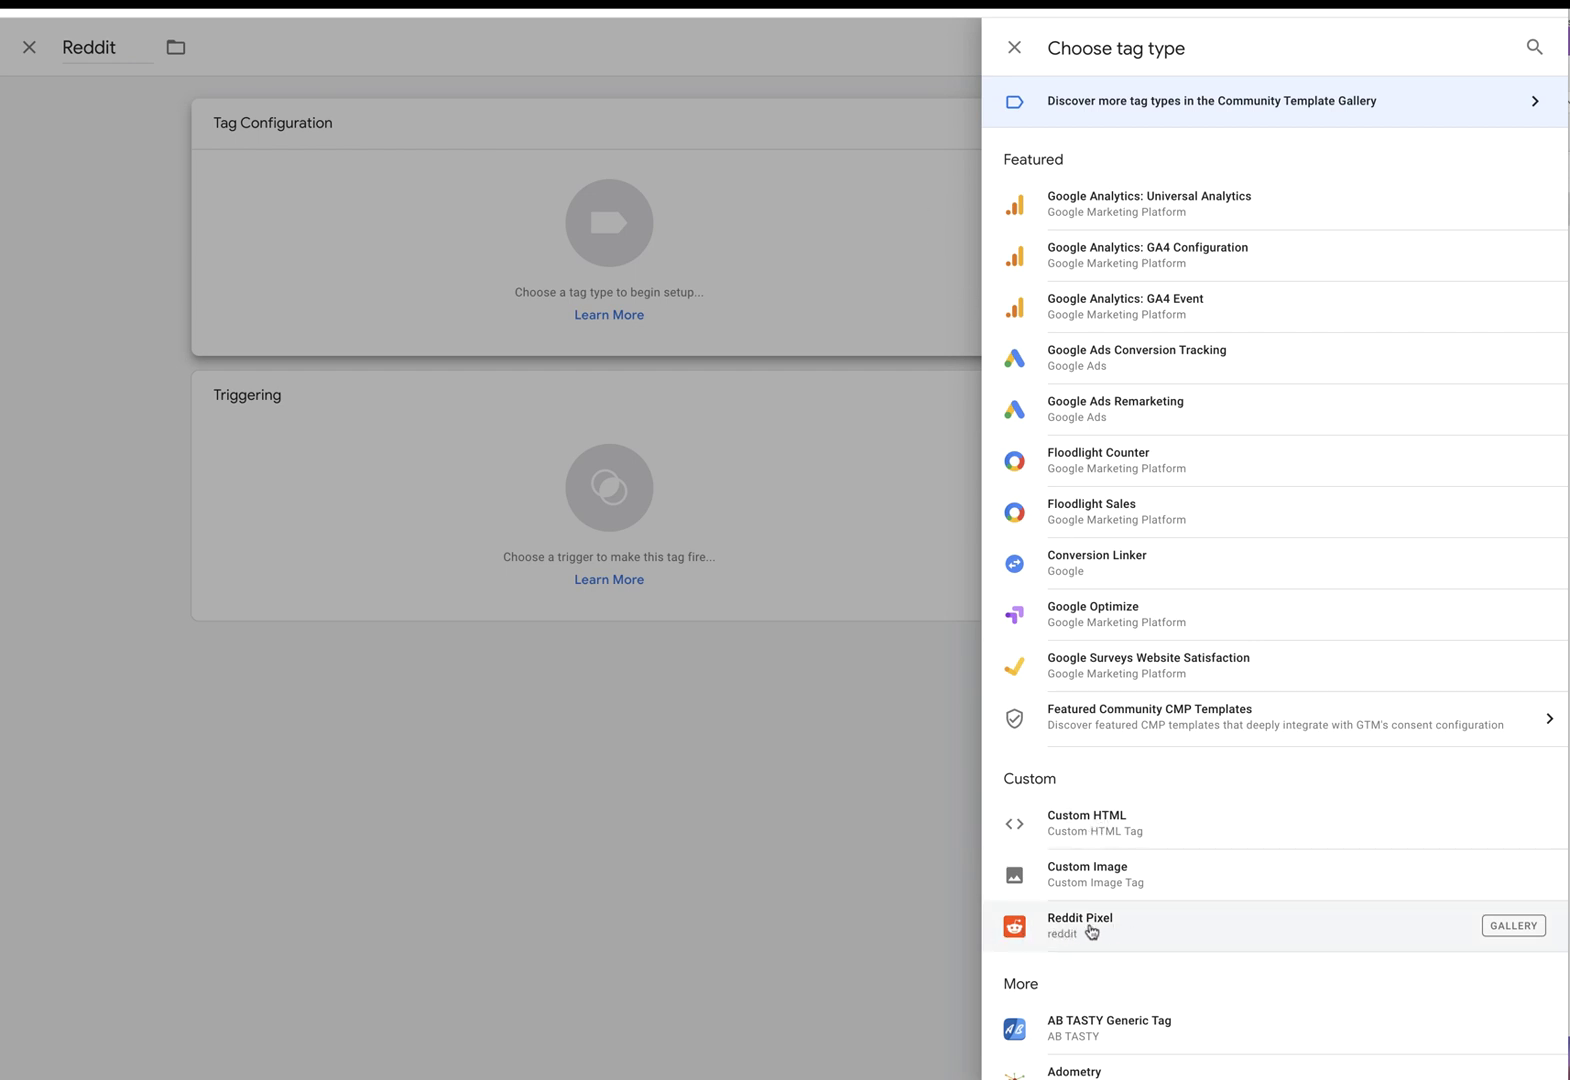
pyautogui.click(1092, 930)
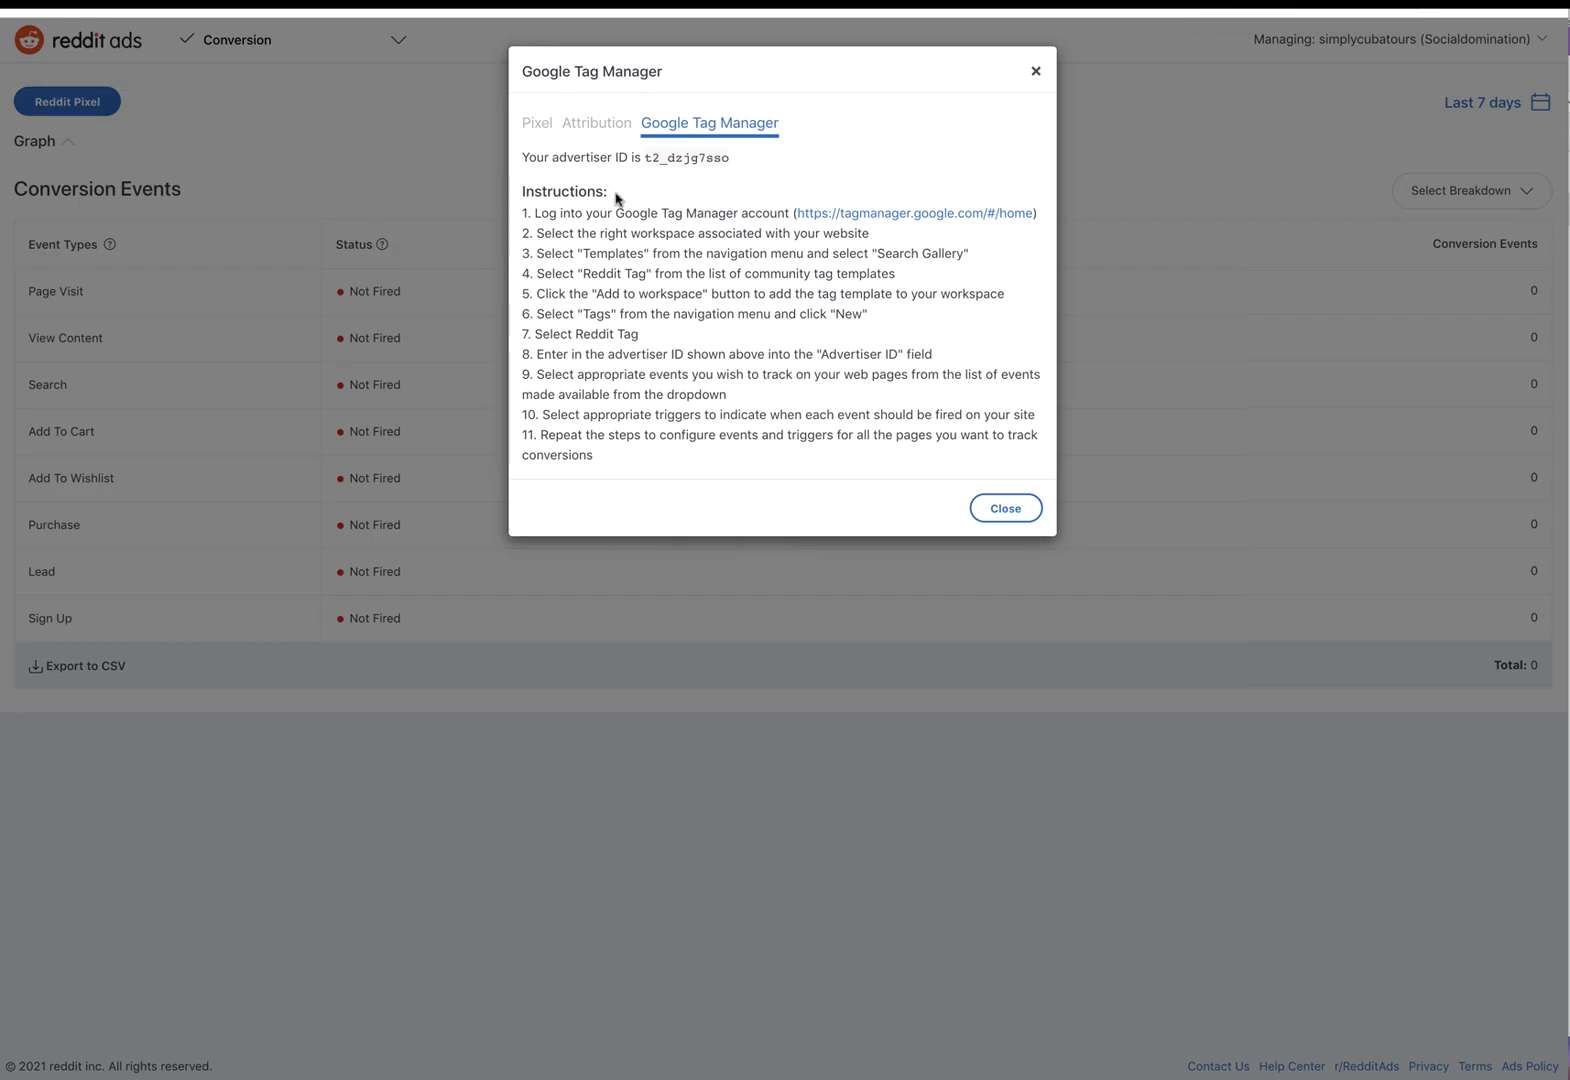
pyautogui.moveTo(643, 74)
pyautogui.mouseDown()
pyautogui.moveTo(805, 76)
pyautogui.moveTo(640, 190)
pyautogui.moveTo(643, 76)
pyautogui.mouseUp()
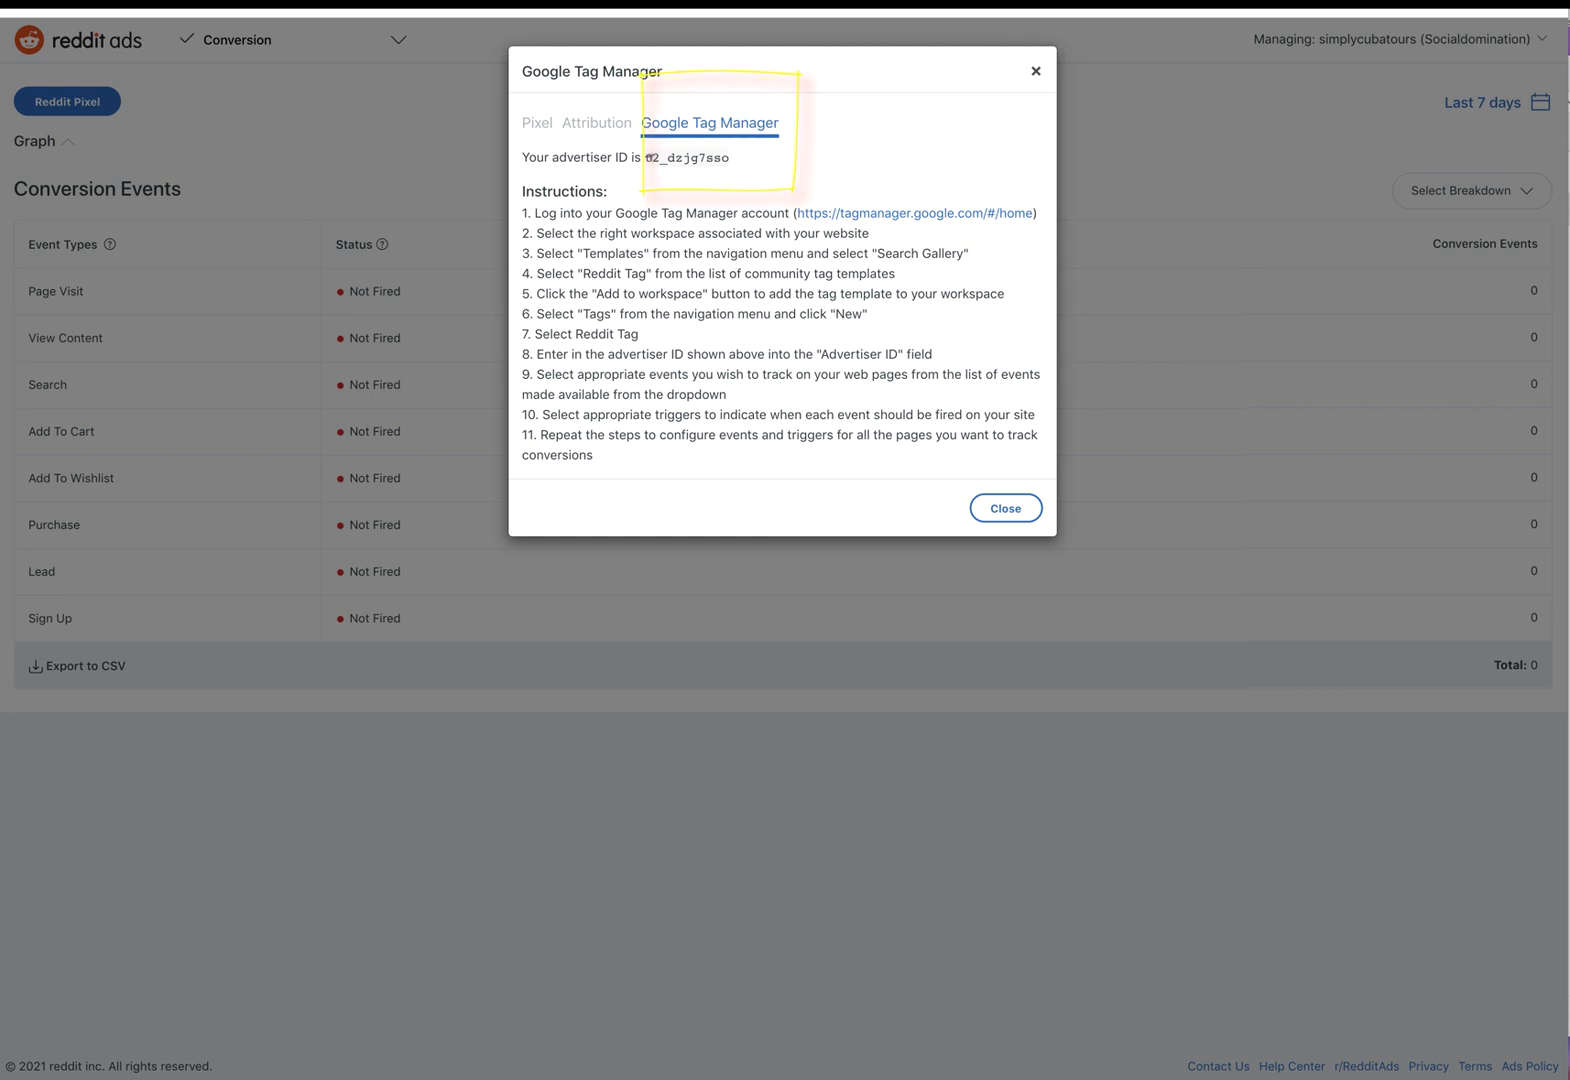
pyautogui.moveTo(648, 156); pyautogui.dragTo(731, 161)
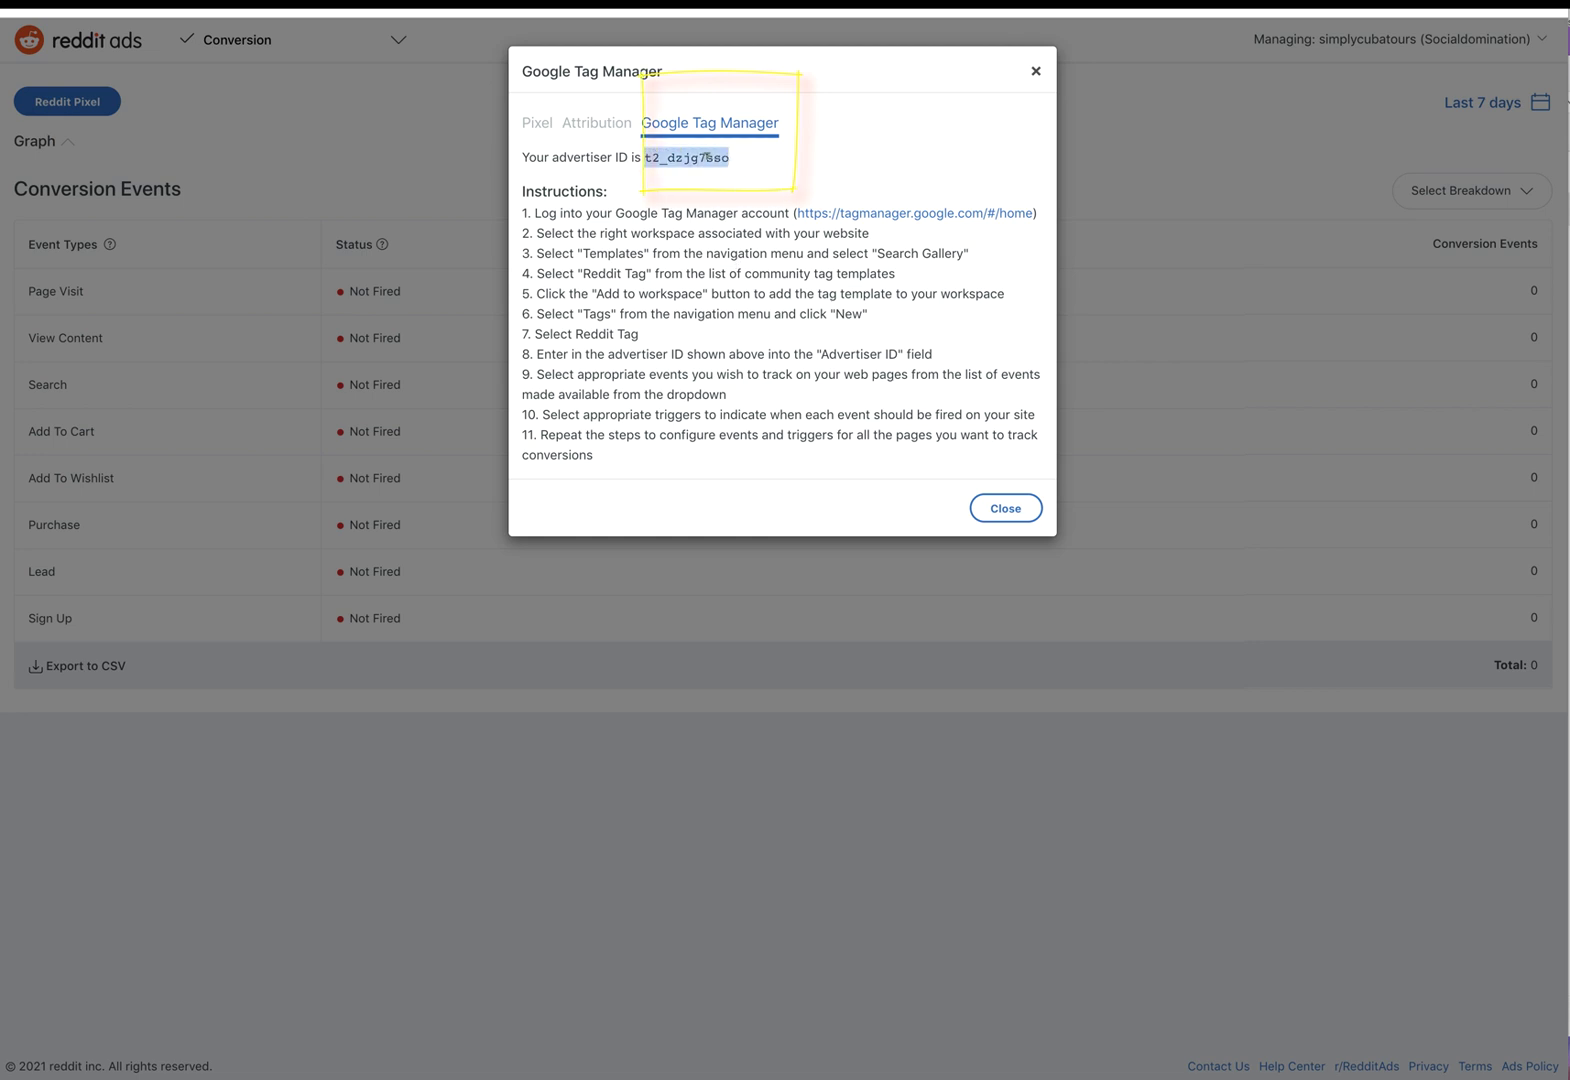
pyautogui.rightClick(706, 158)
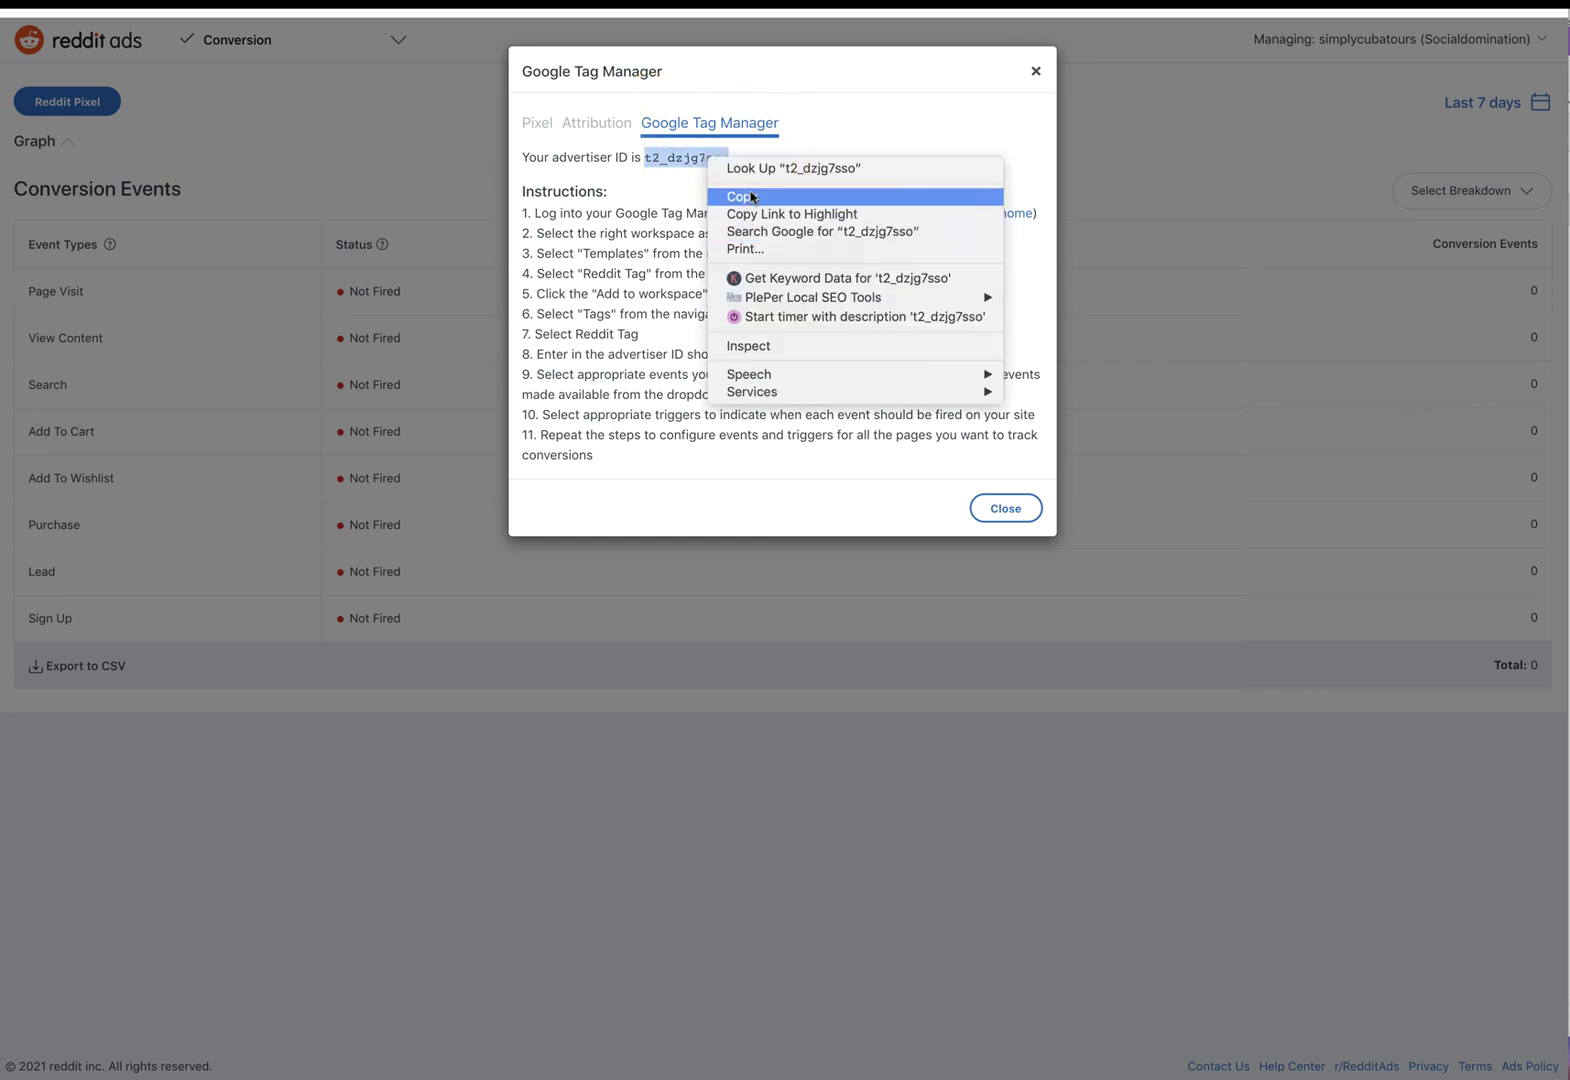
pyautogui.click(751, 198)
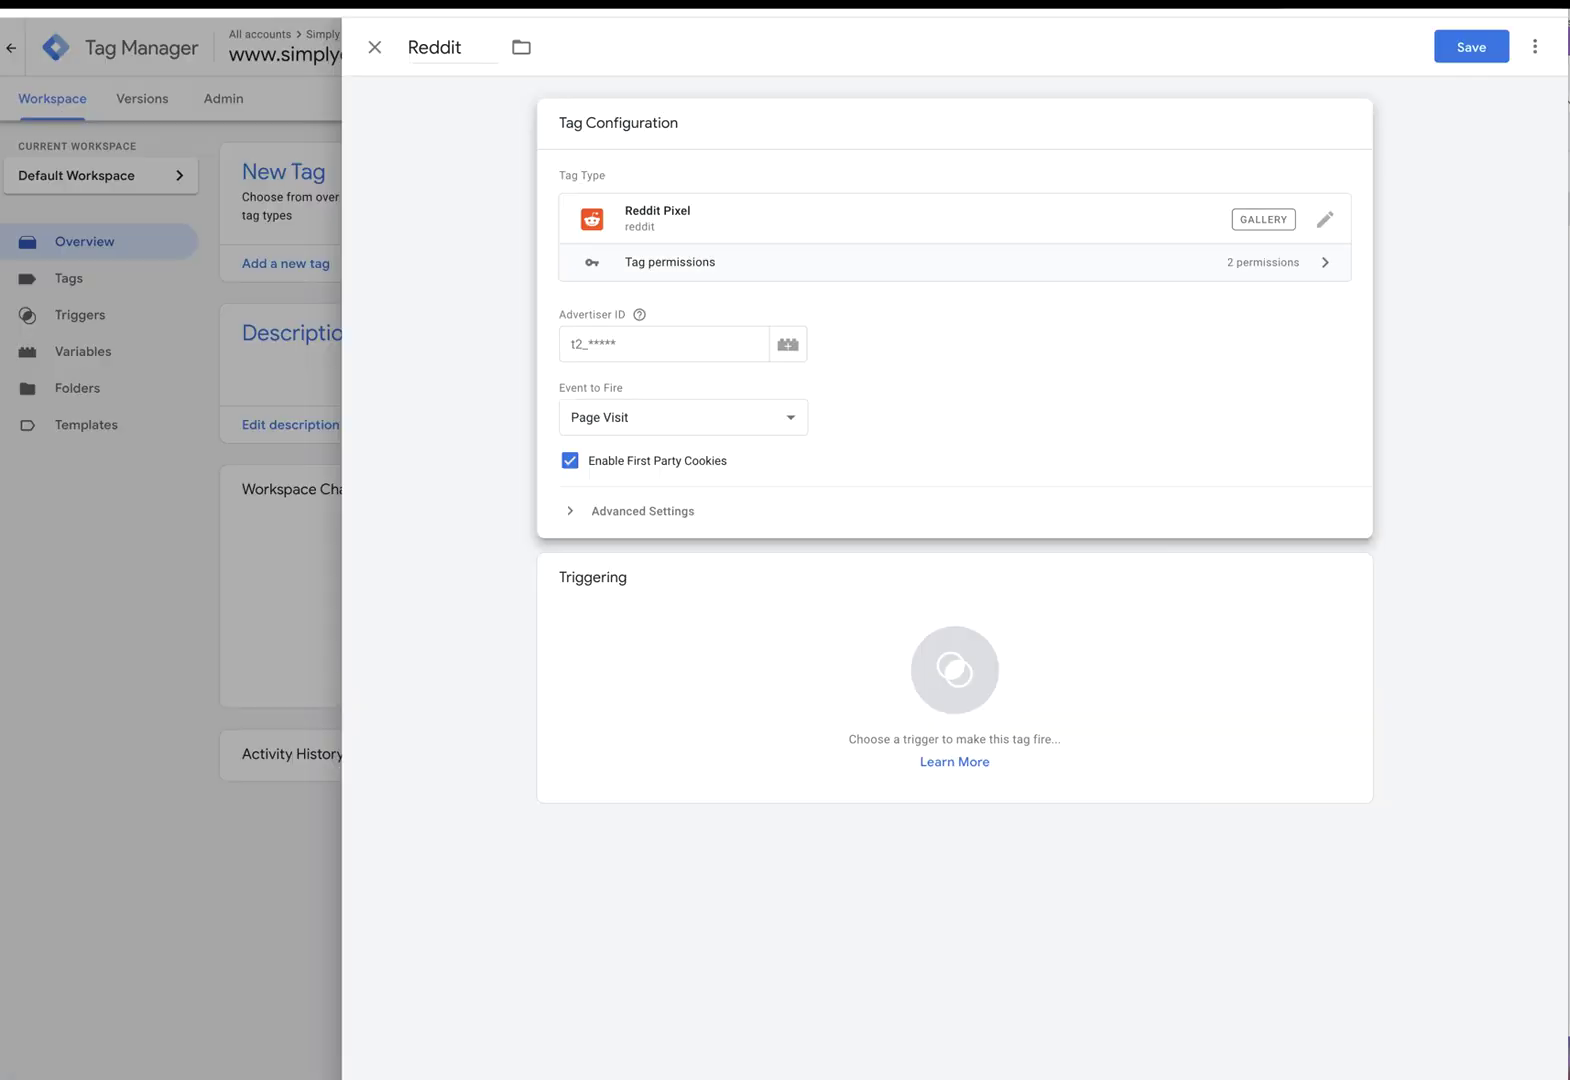
pyautogui.click(619, 347)
pyautogui.rightClick(619, 364)
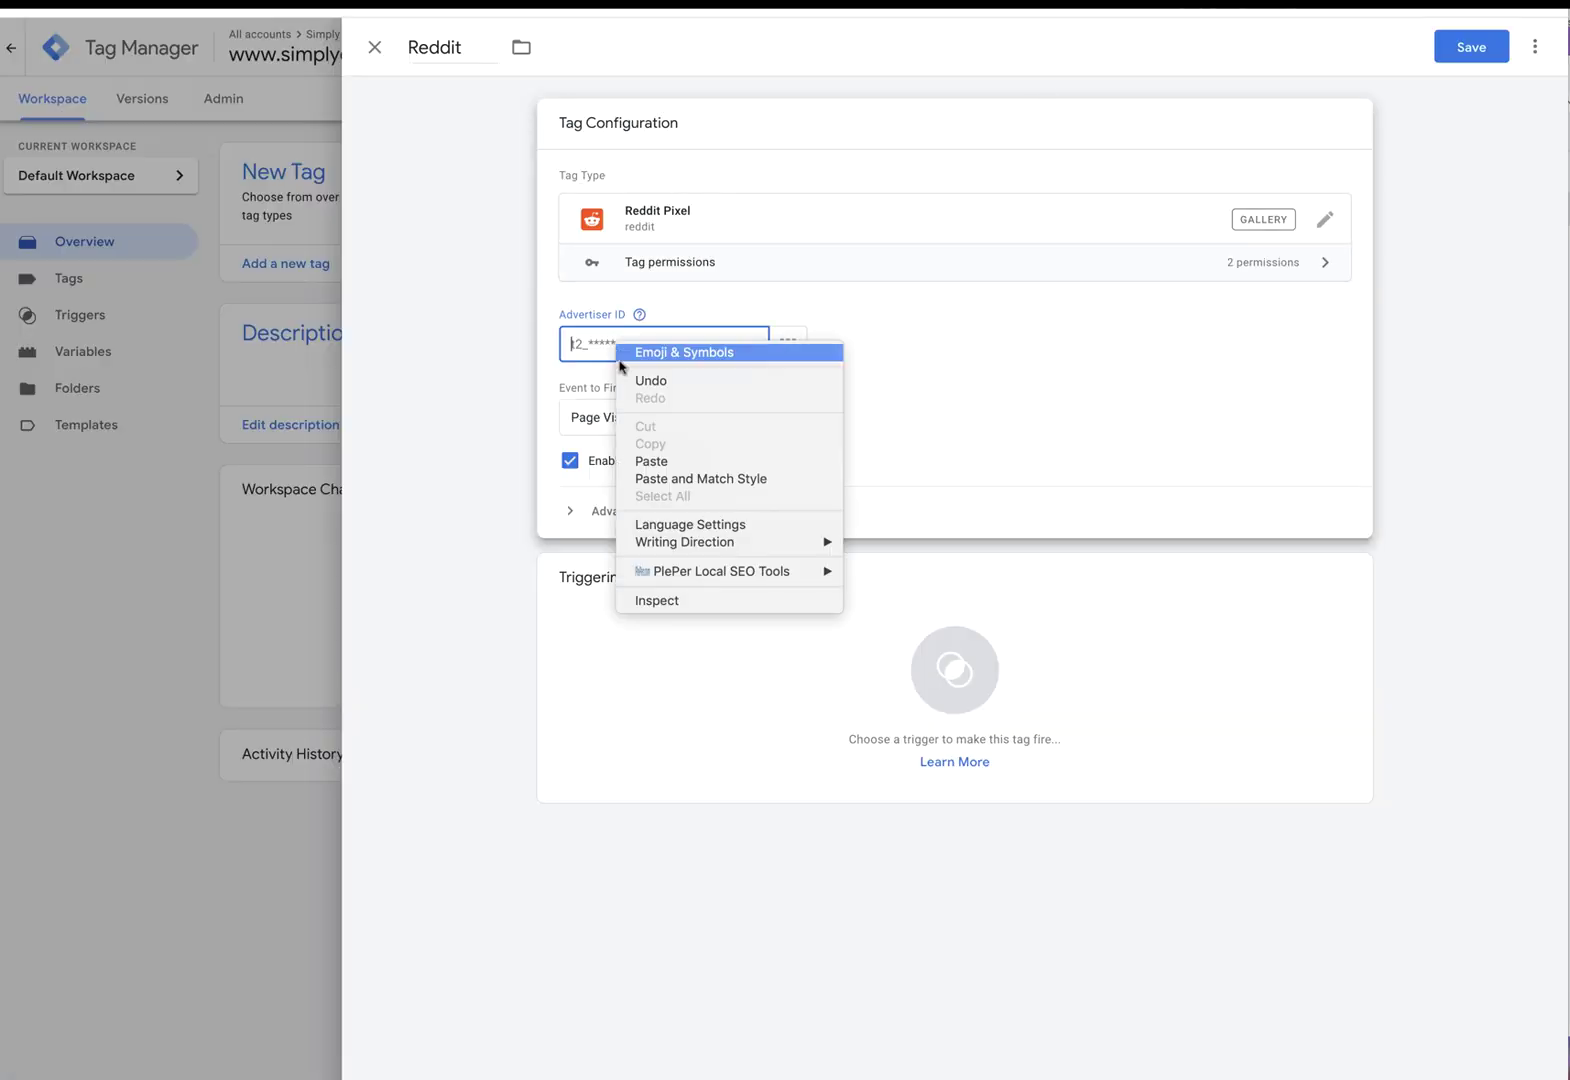
pyautogui.click(651, 460)
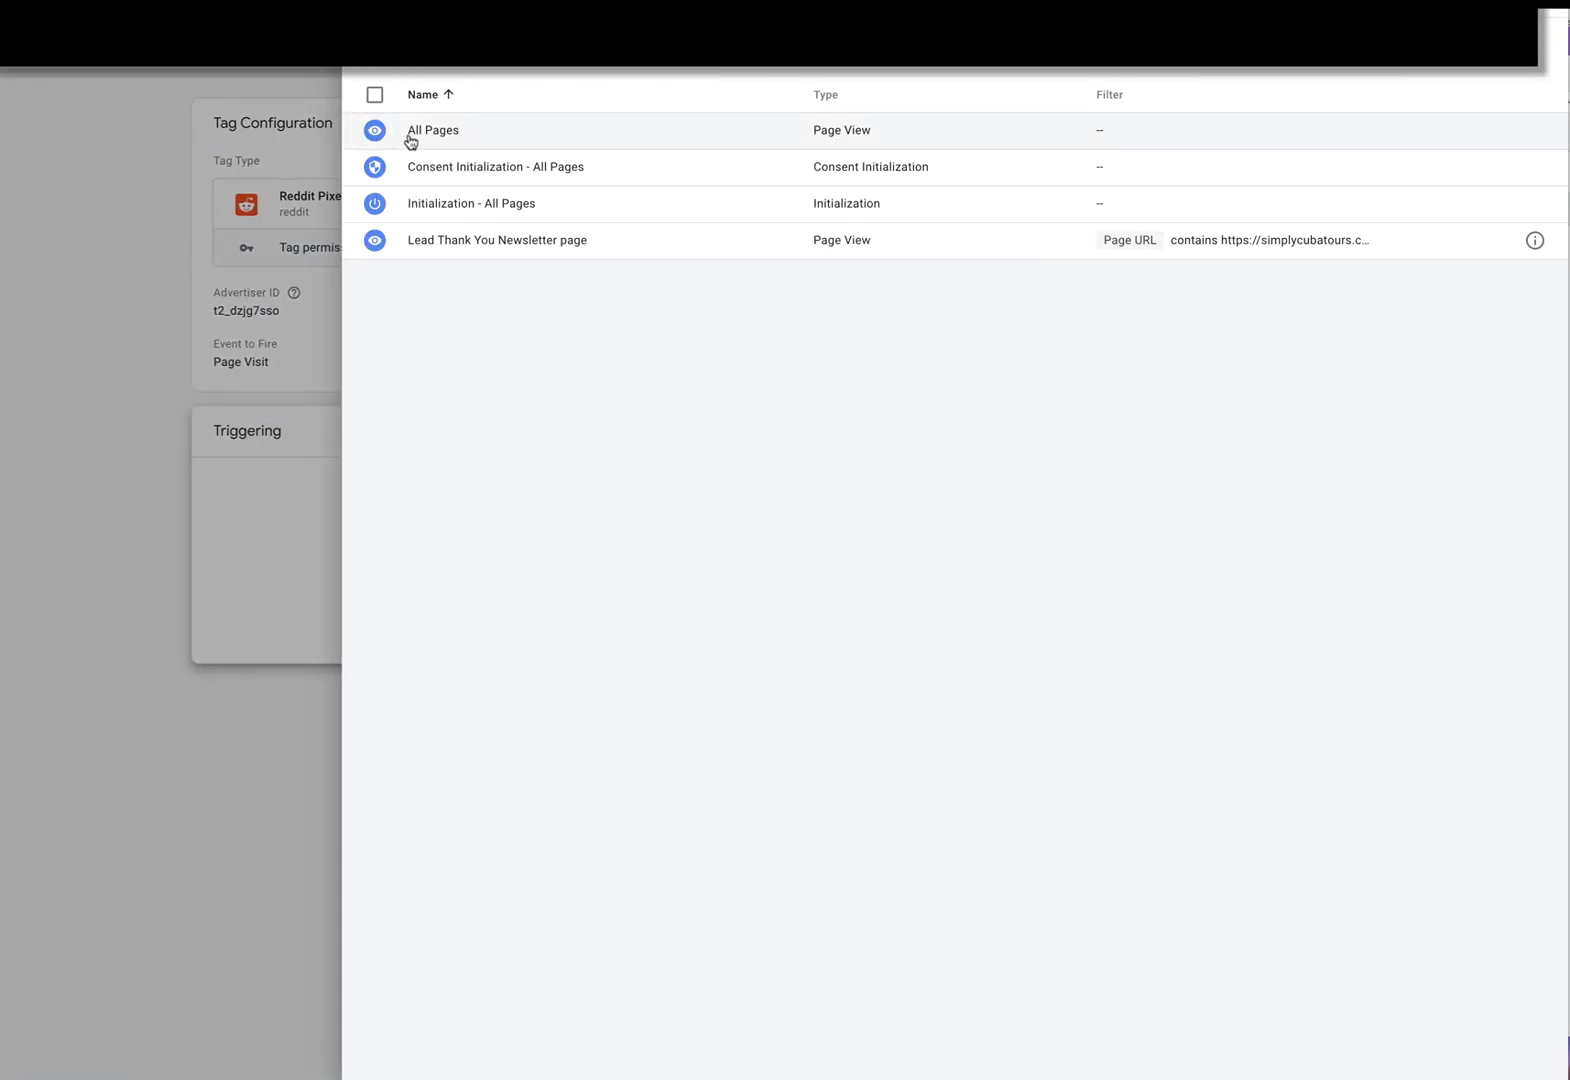
pyautogui.click(431, 133)
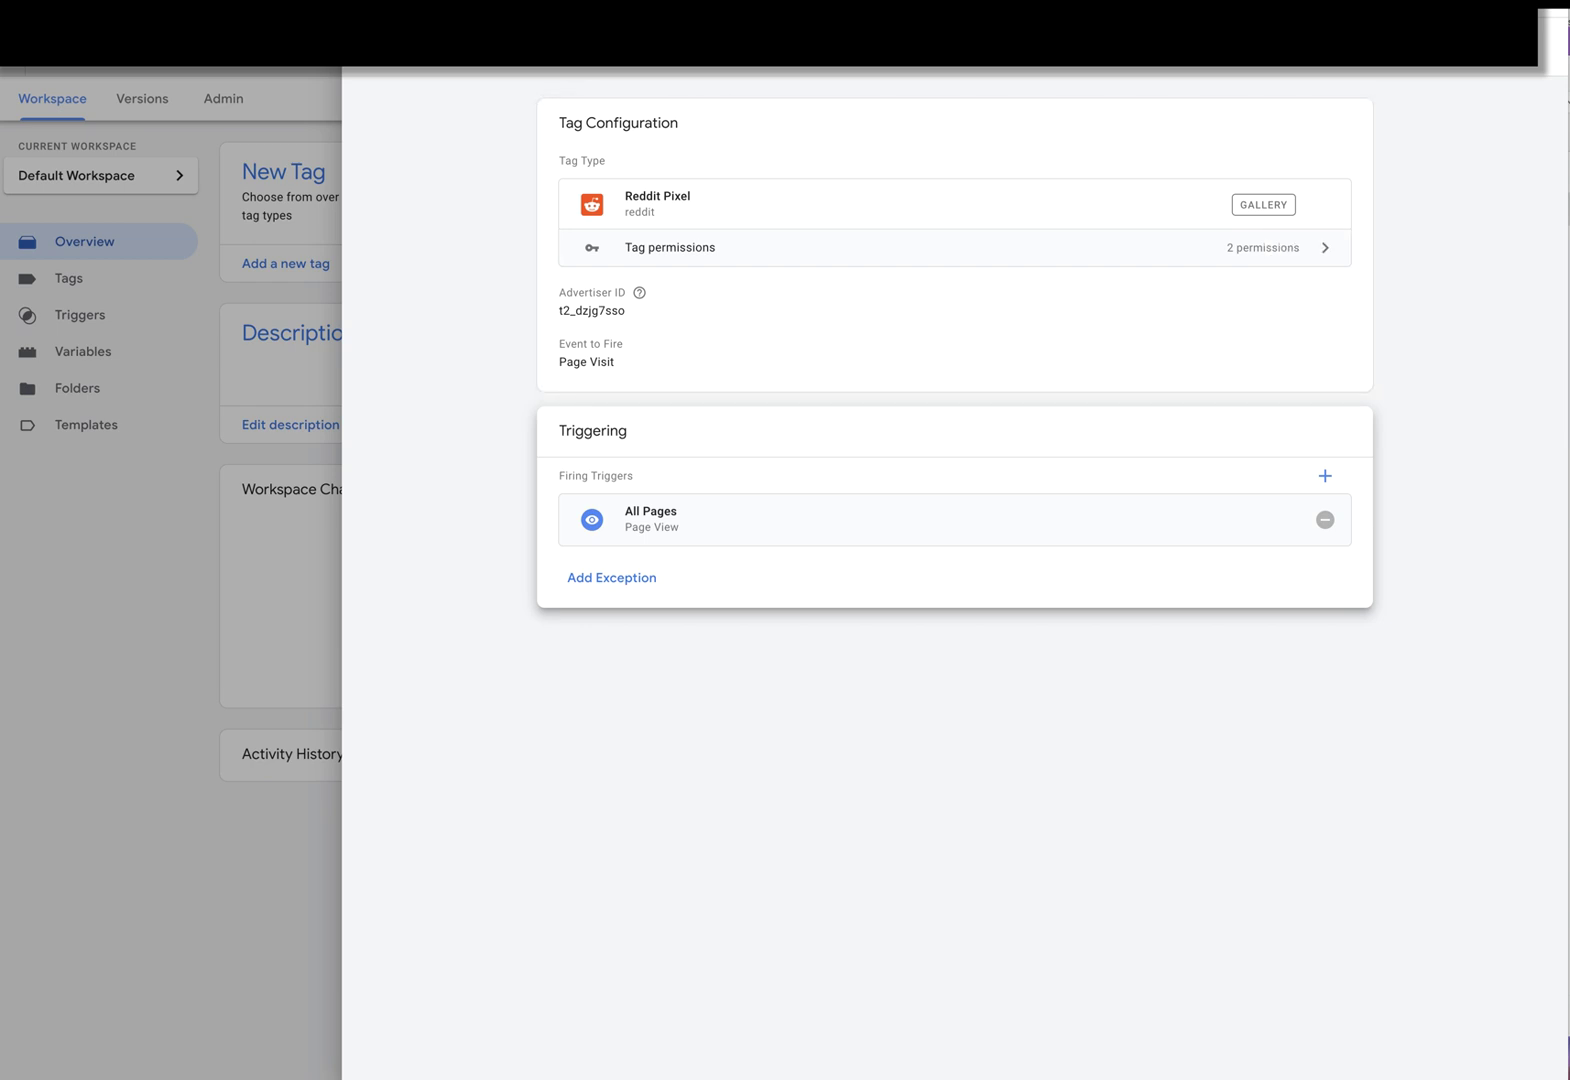
pyautogui.press('Escape')
pyautogui.click(982, 247)
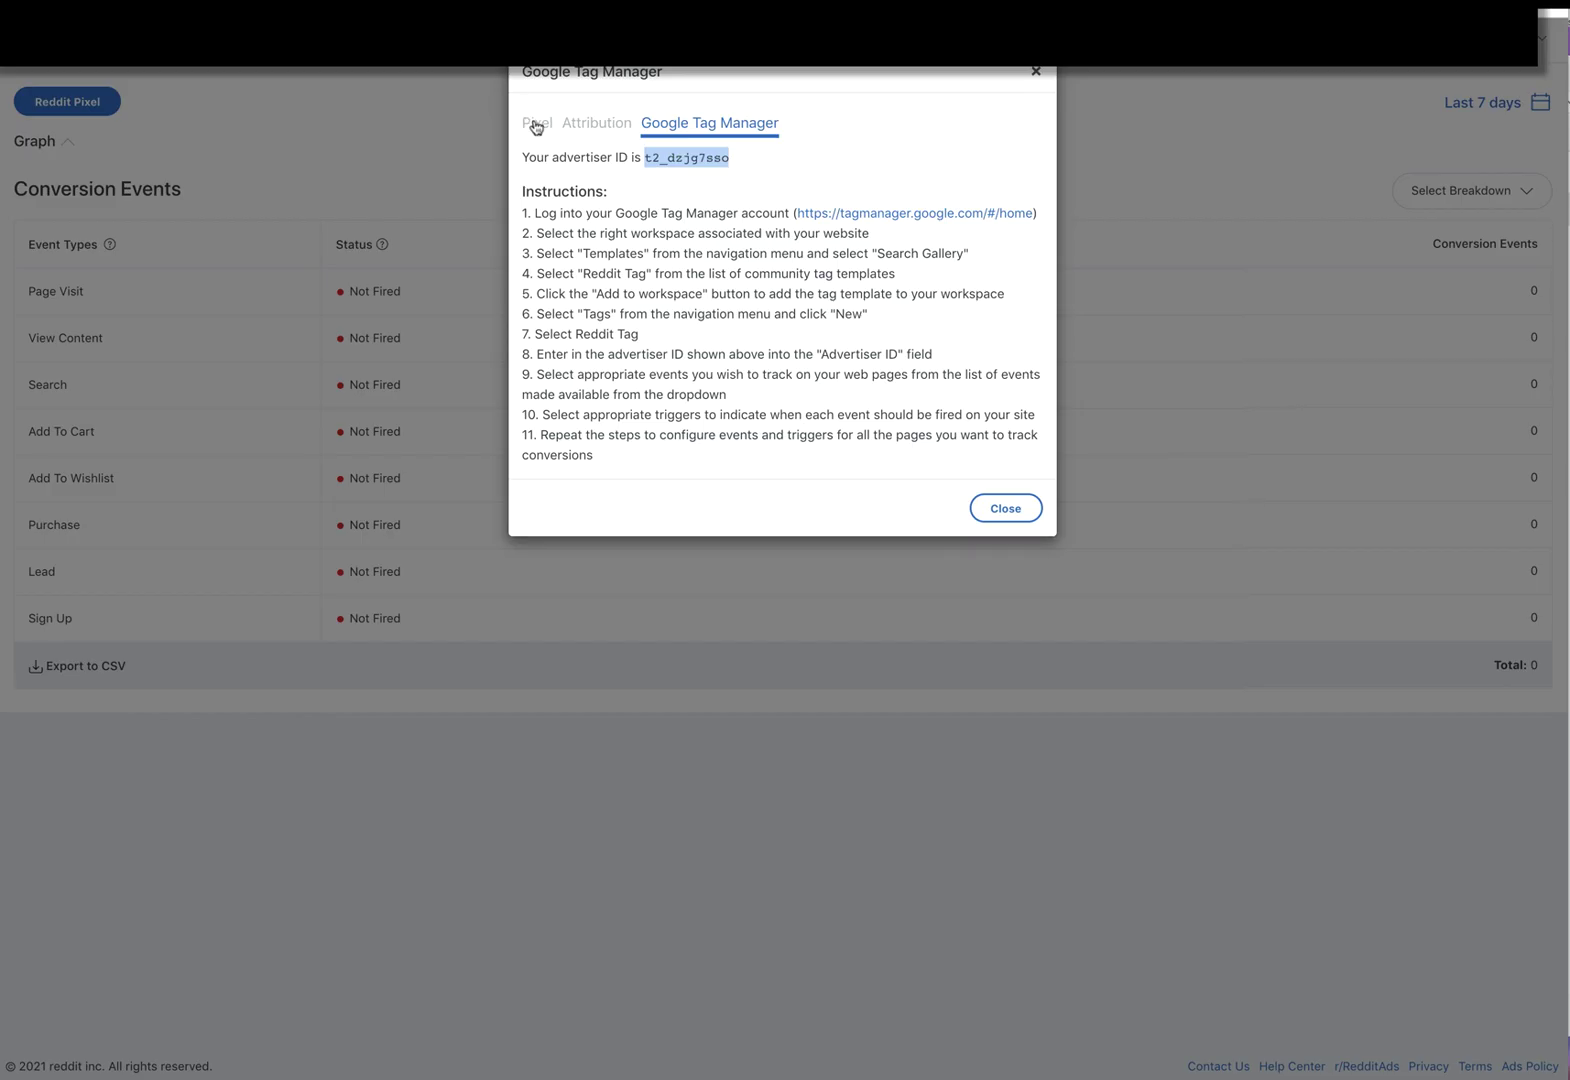
# - Review the Reddit Pixel code, then return to the Google Tag Manager instructions
pyautogui.click(536, 124)
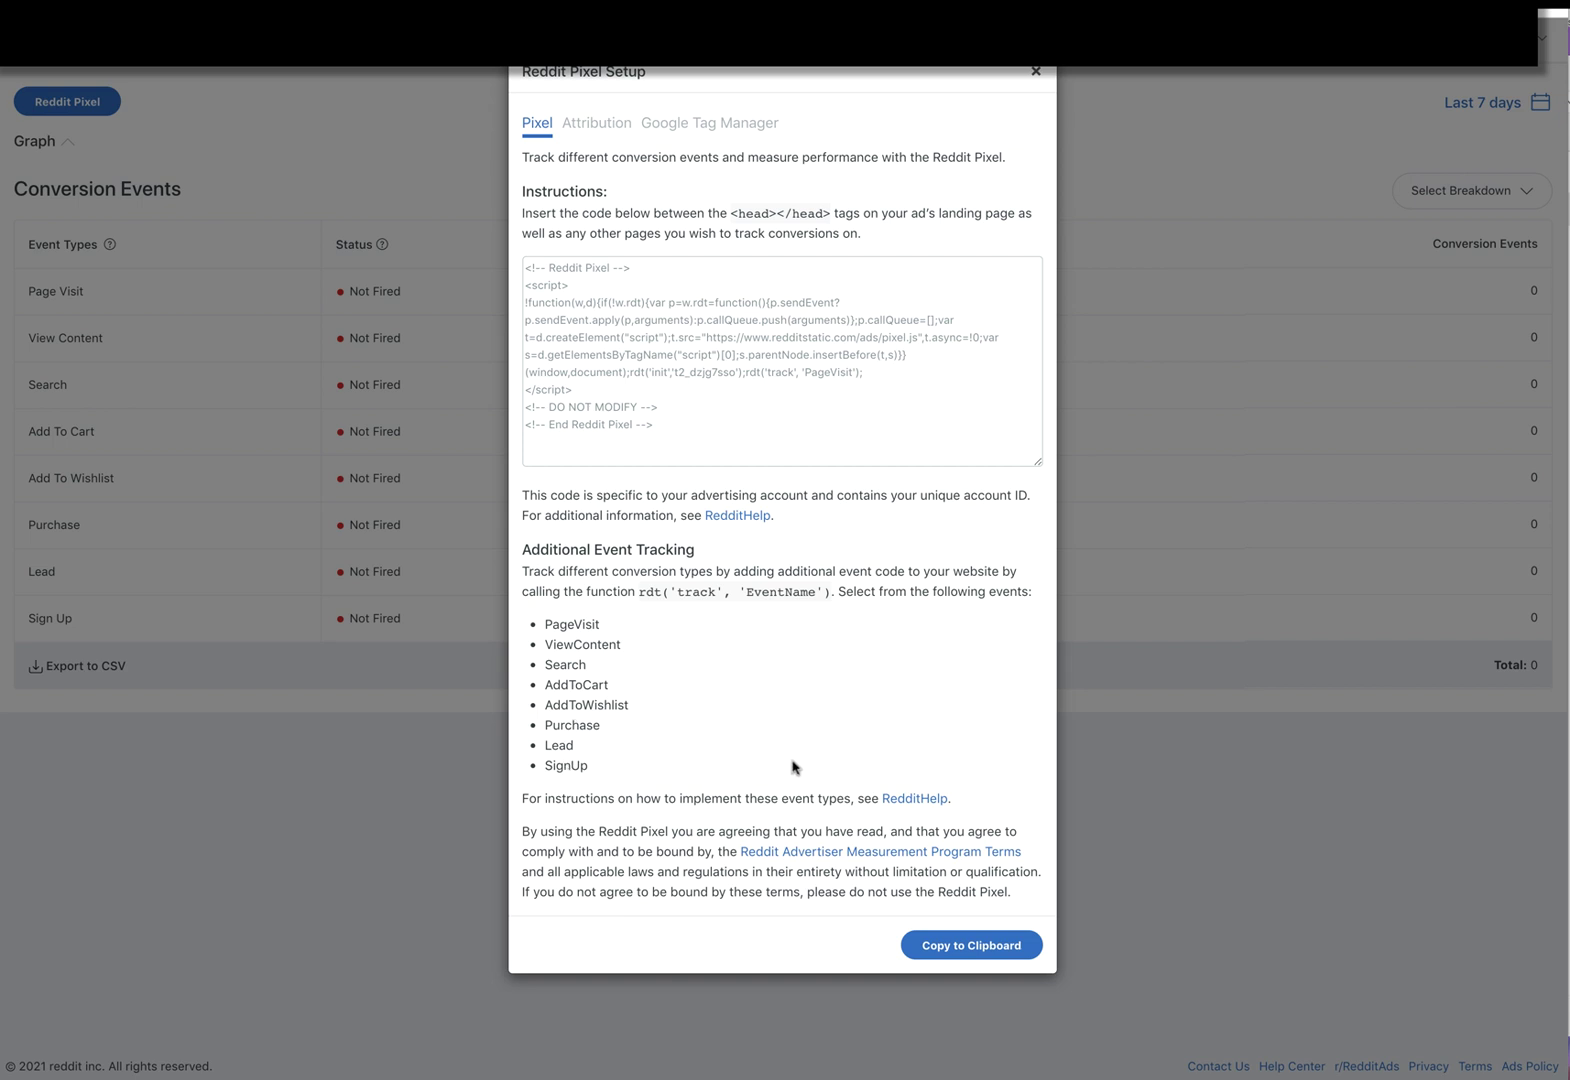
pyautogui.click(736, 125)
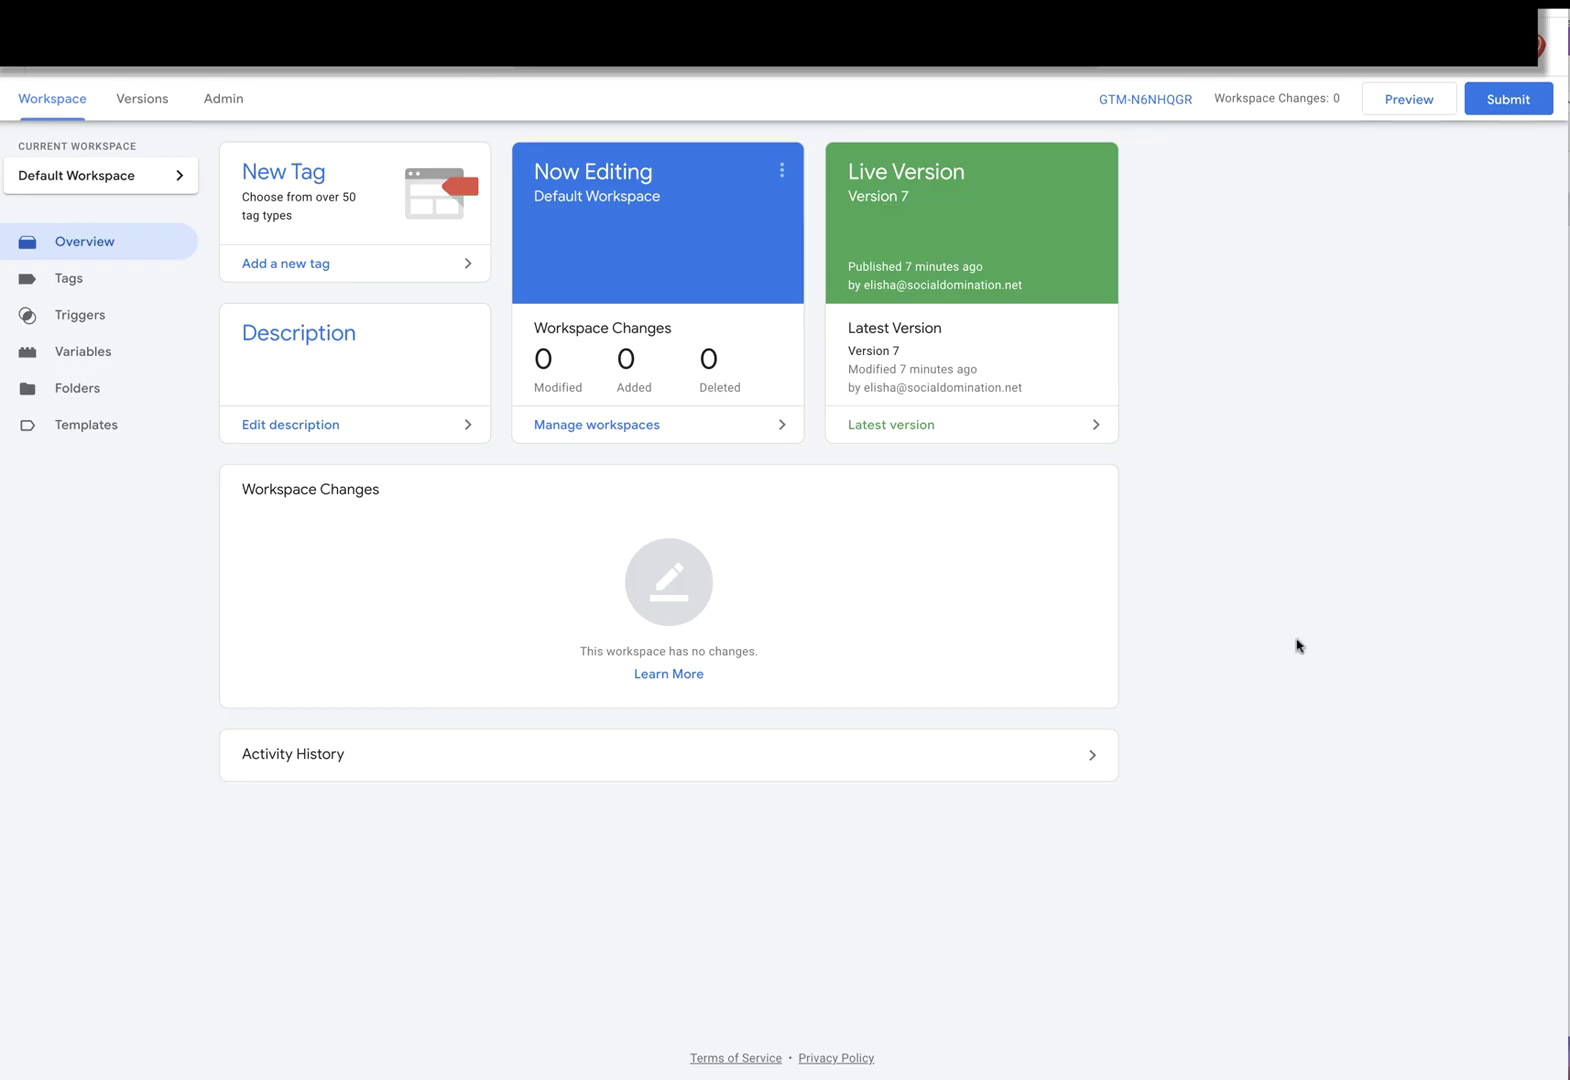
# - Create a Reddit Pixel tag with advertiser ID t2_dzjg7sso firing the Lead event
pyautogui.click(267, 184)
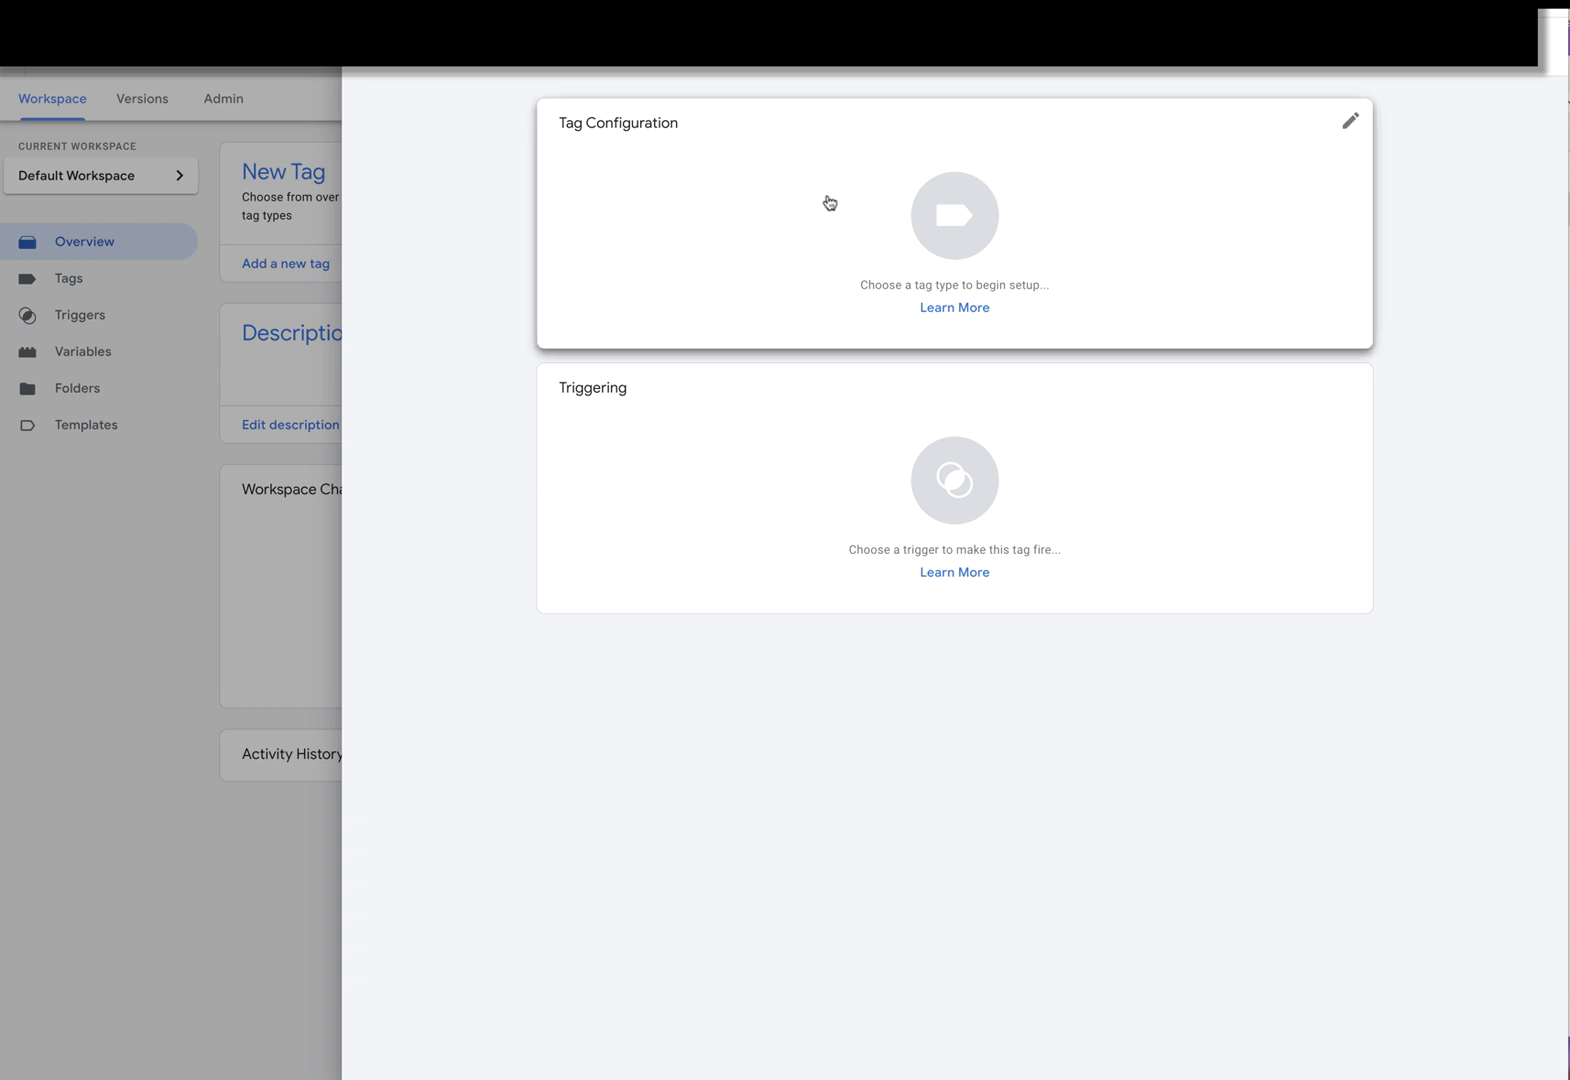
pyautogui.click(964, 217)
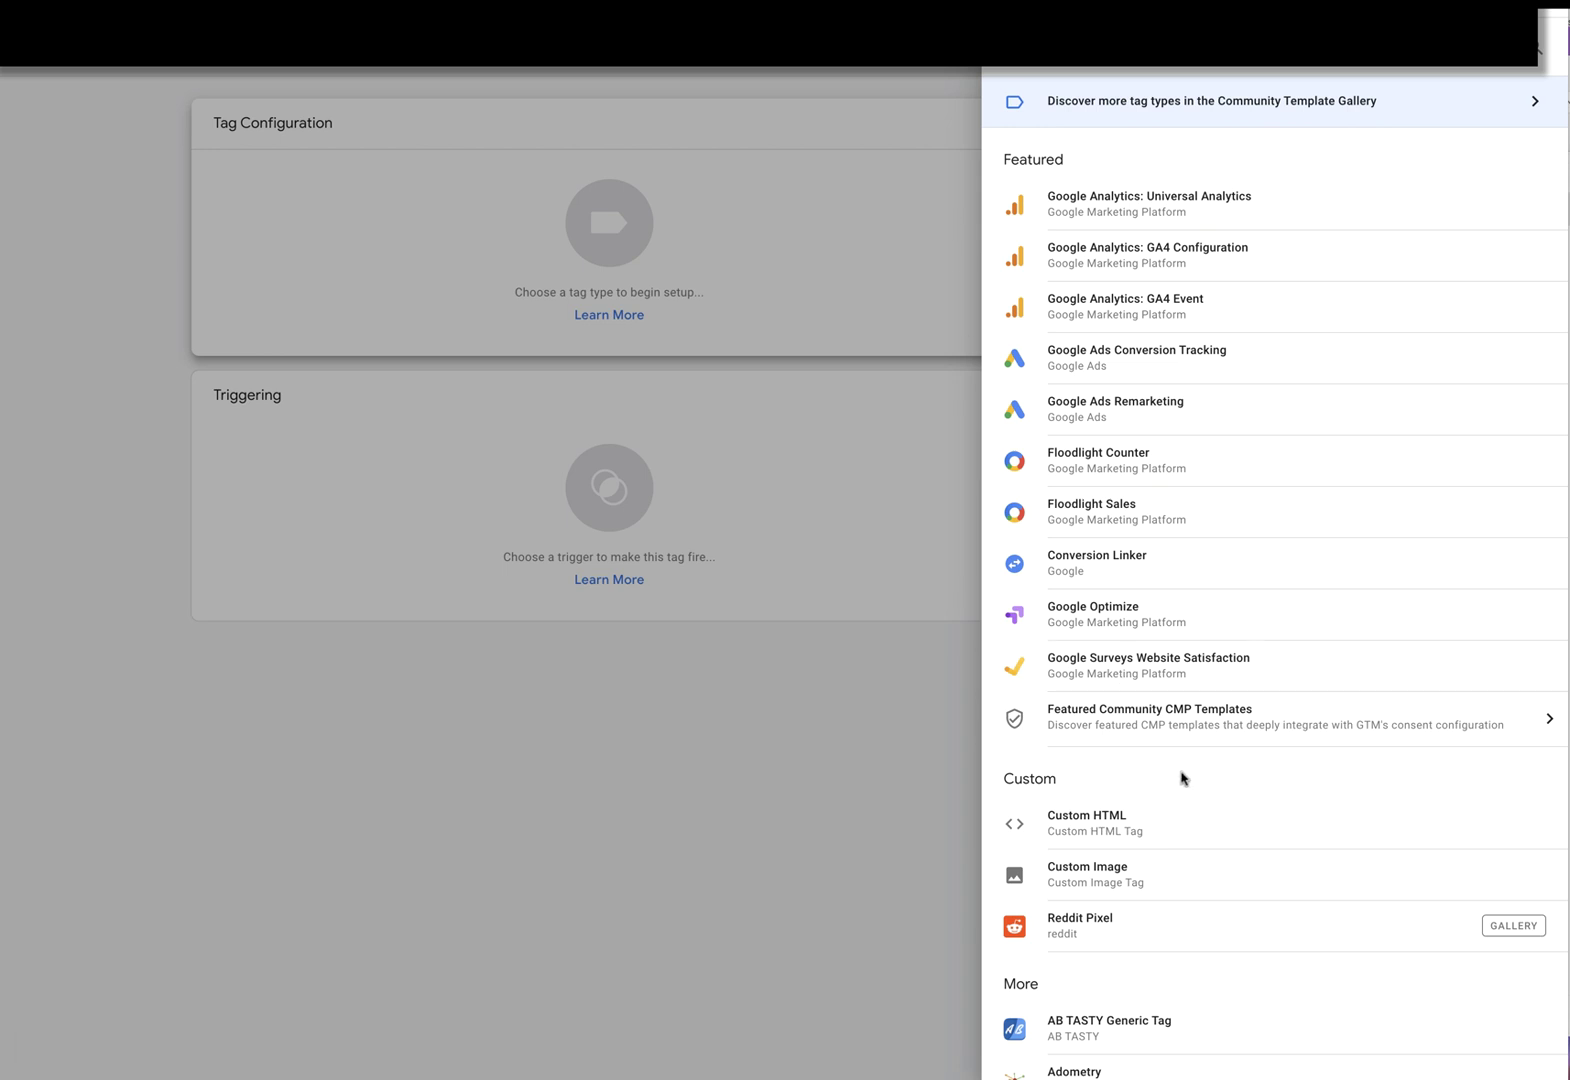
pyautogui.click(1079, 925)
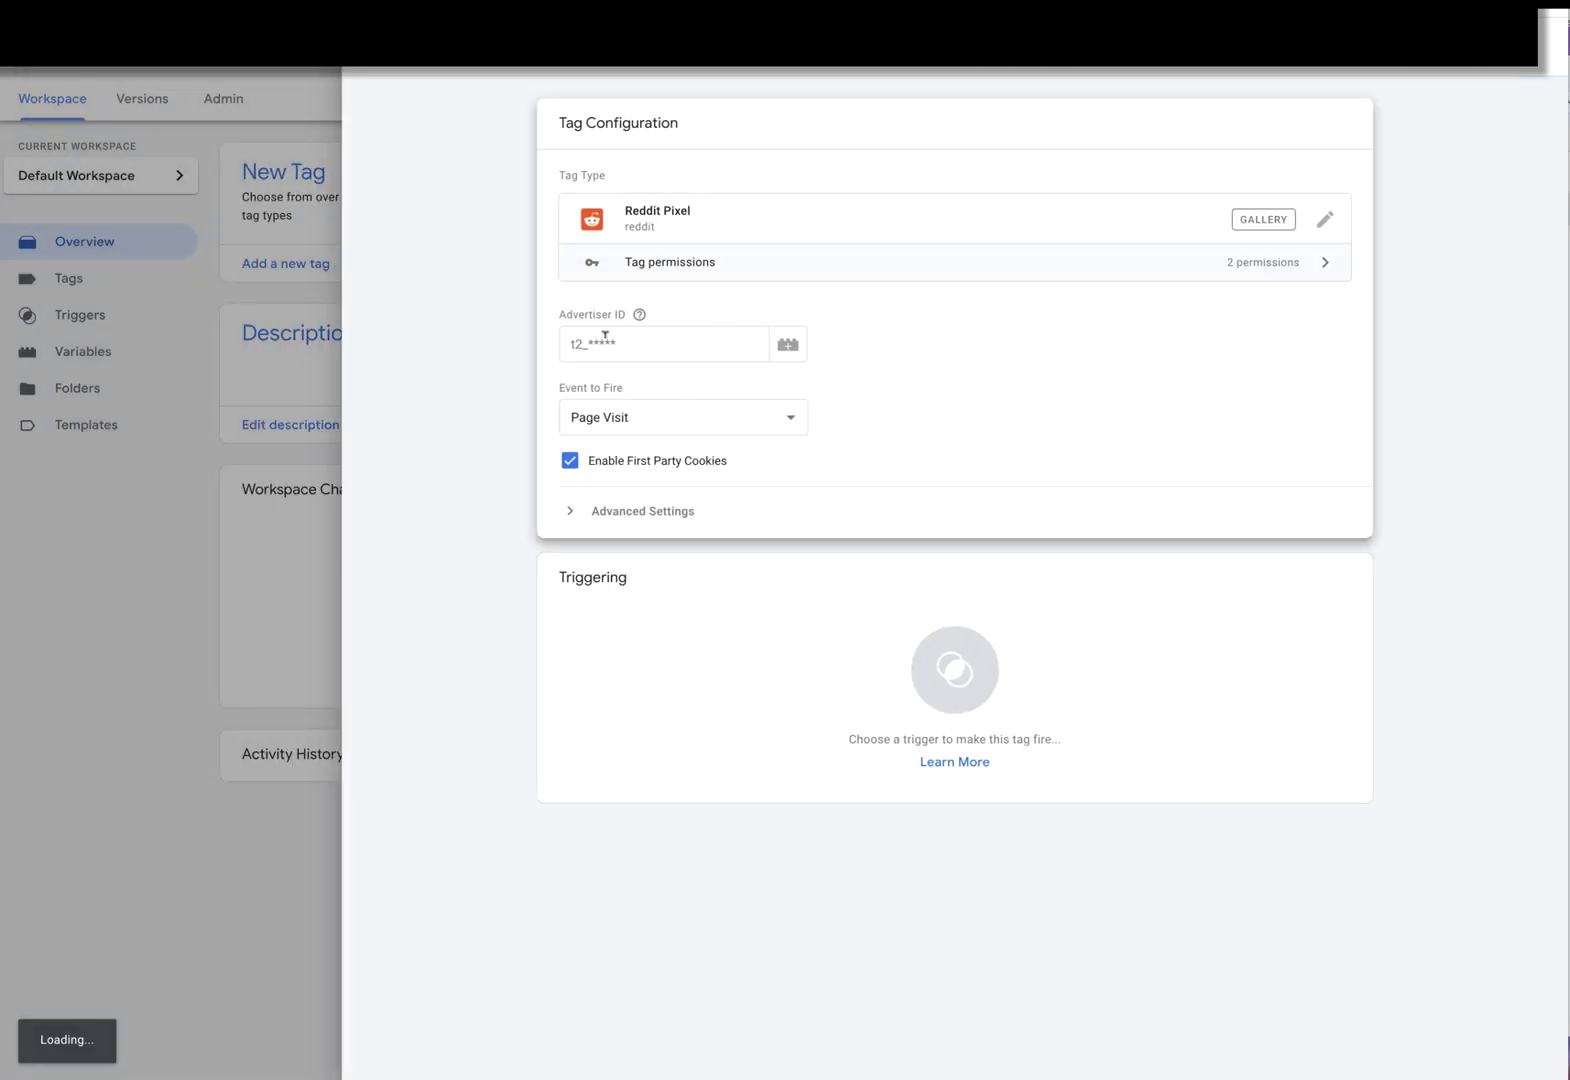
pyautogui.click(599, 338)
pyautogui.rightClick(596, 335)
pyautogui.click(635, 461)
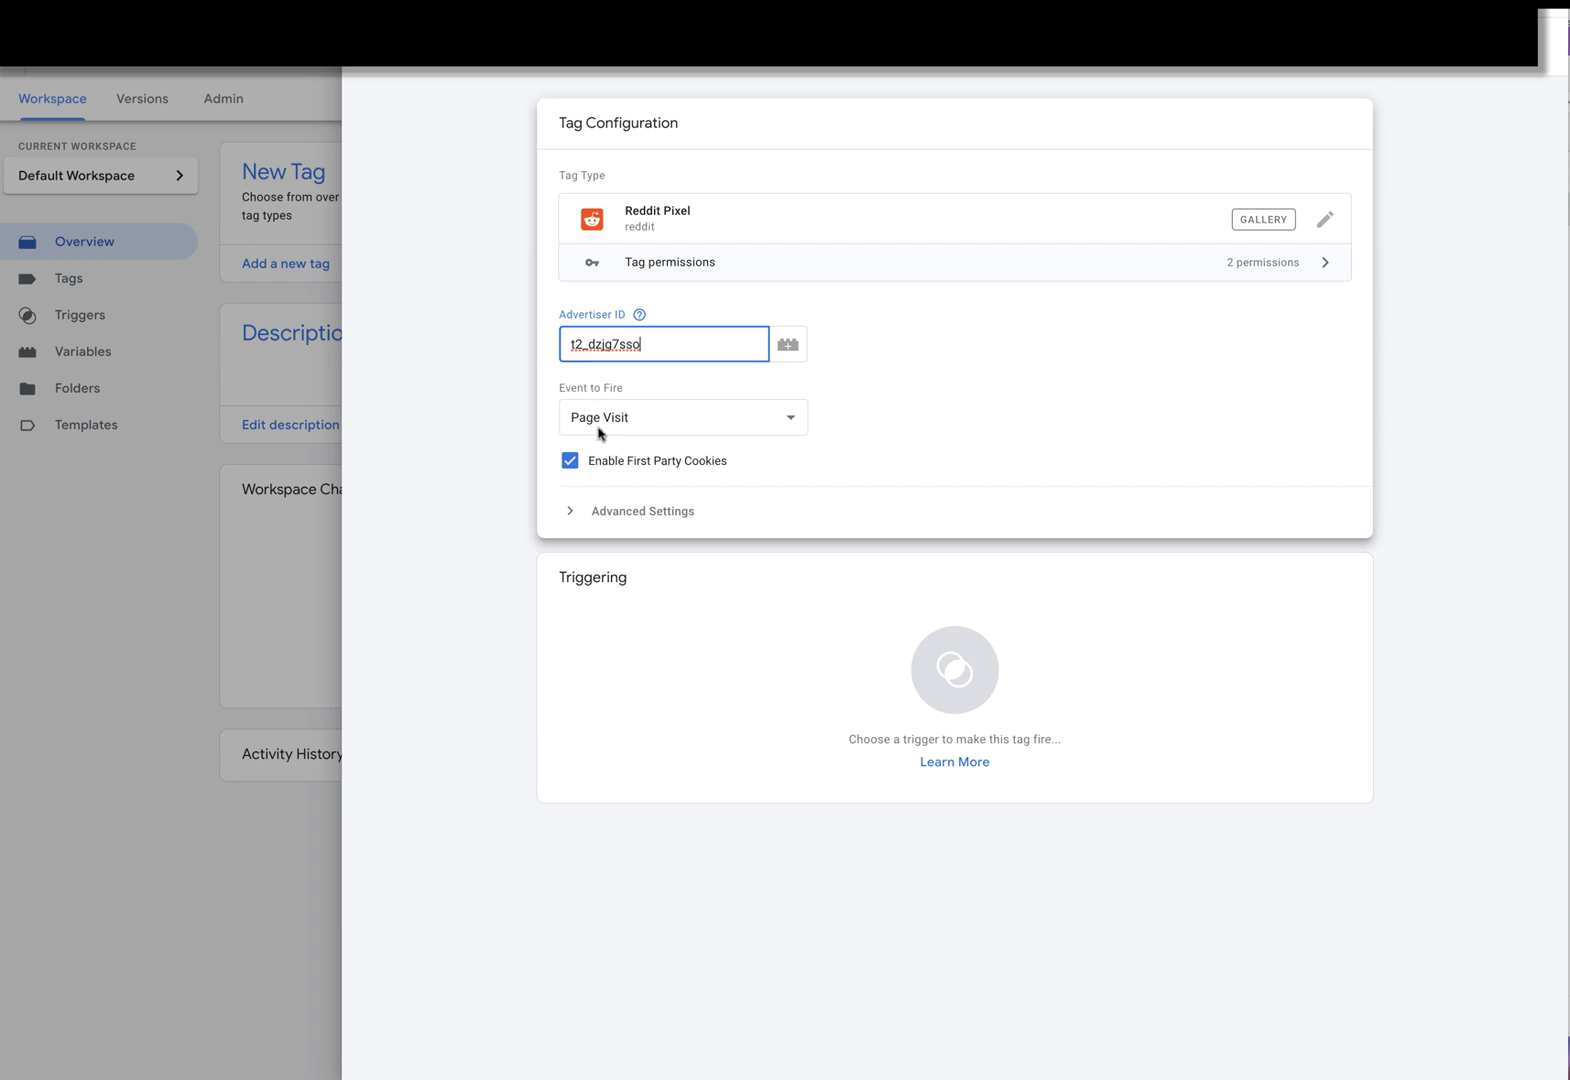
pyautogui.click(796, 418)
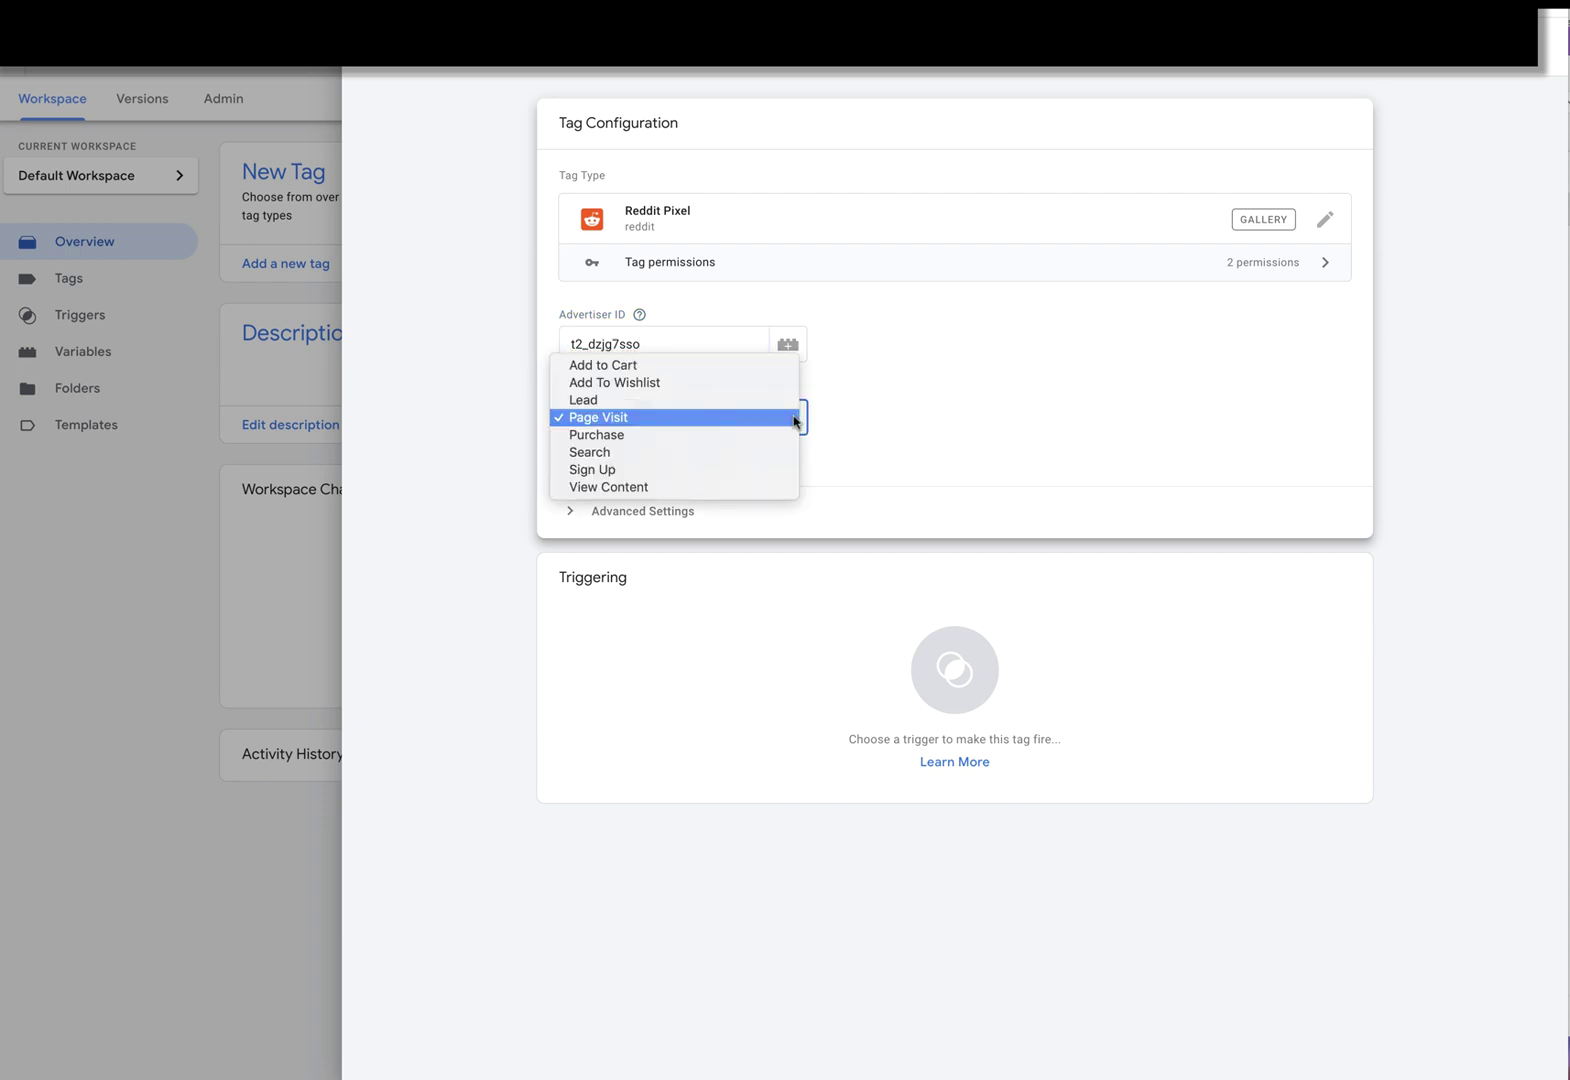
pyautogui.click(603, 401)
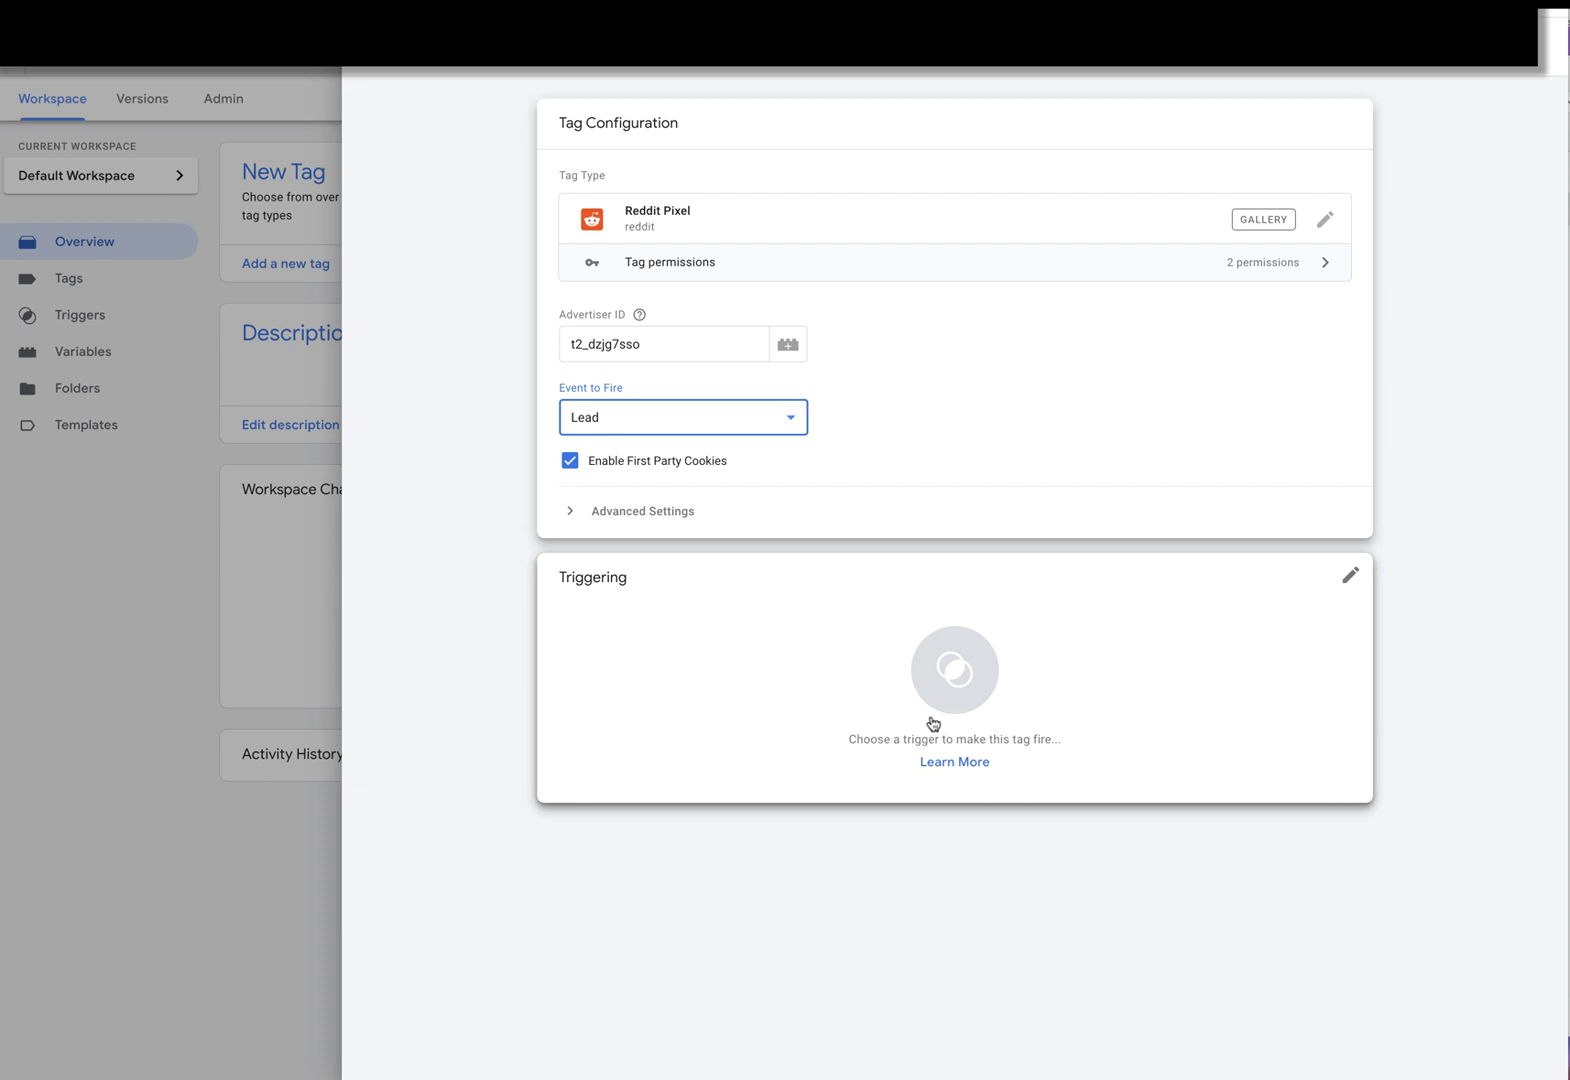
# - Attach then remove the Lead Thank You Newsletter page trigger, leaving the tag without a trigger
pyautogui.click(954, 669)
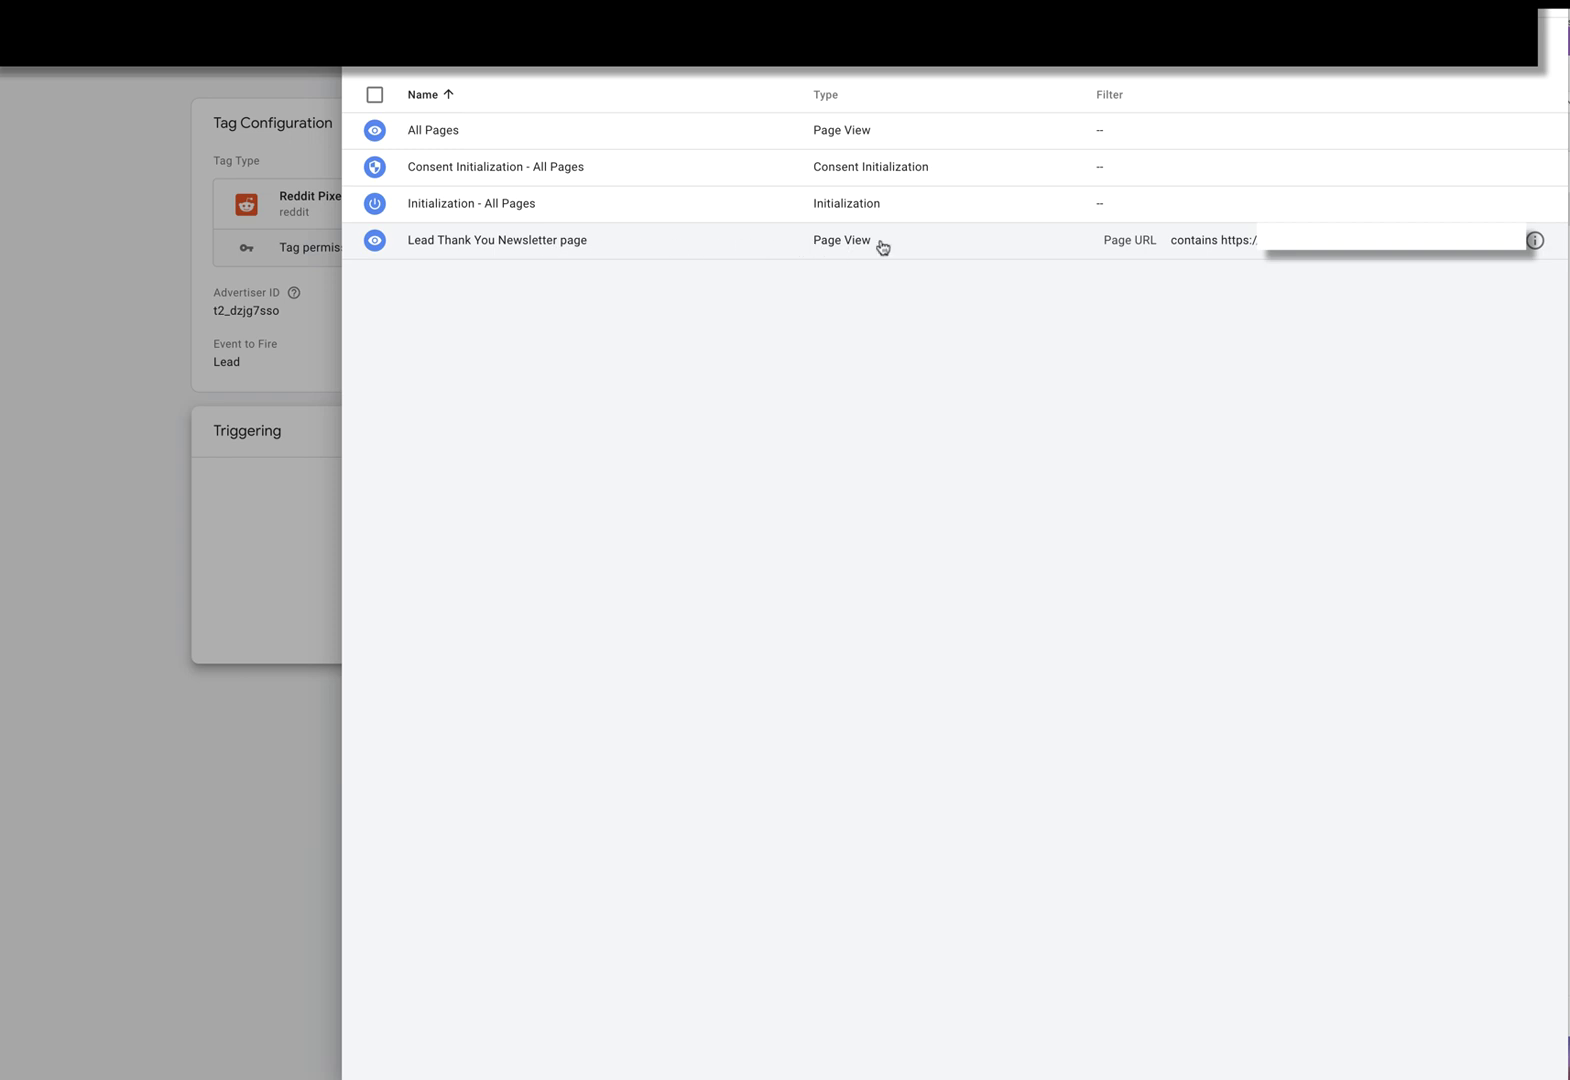
pyautogui.click(1238, 243)
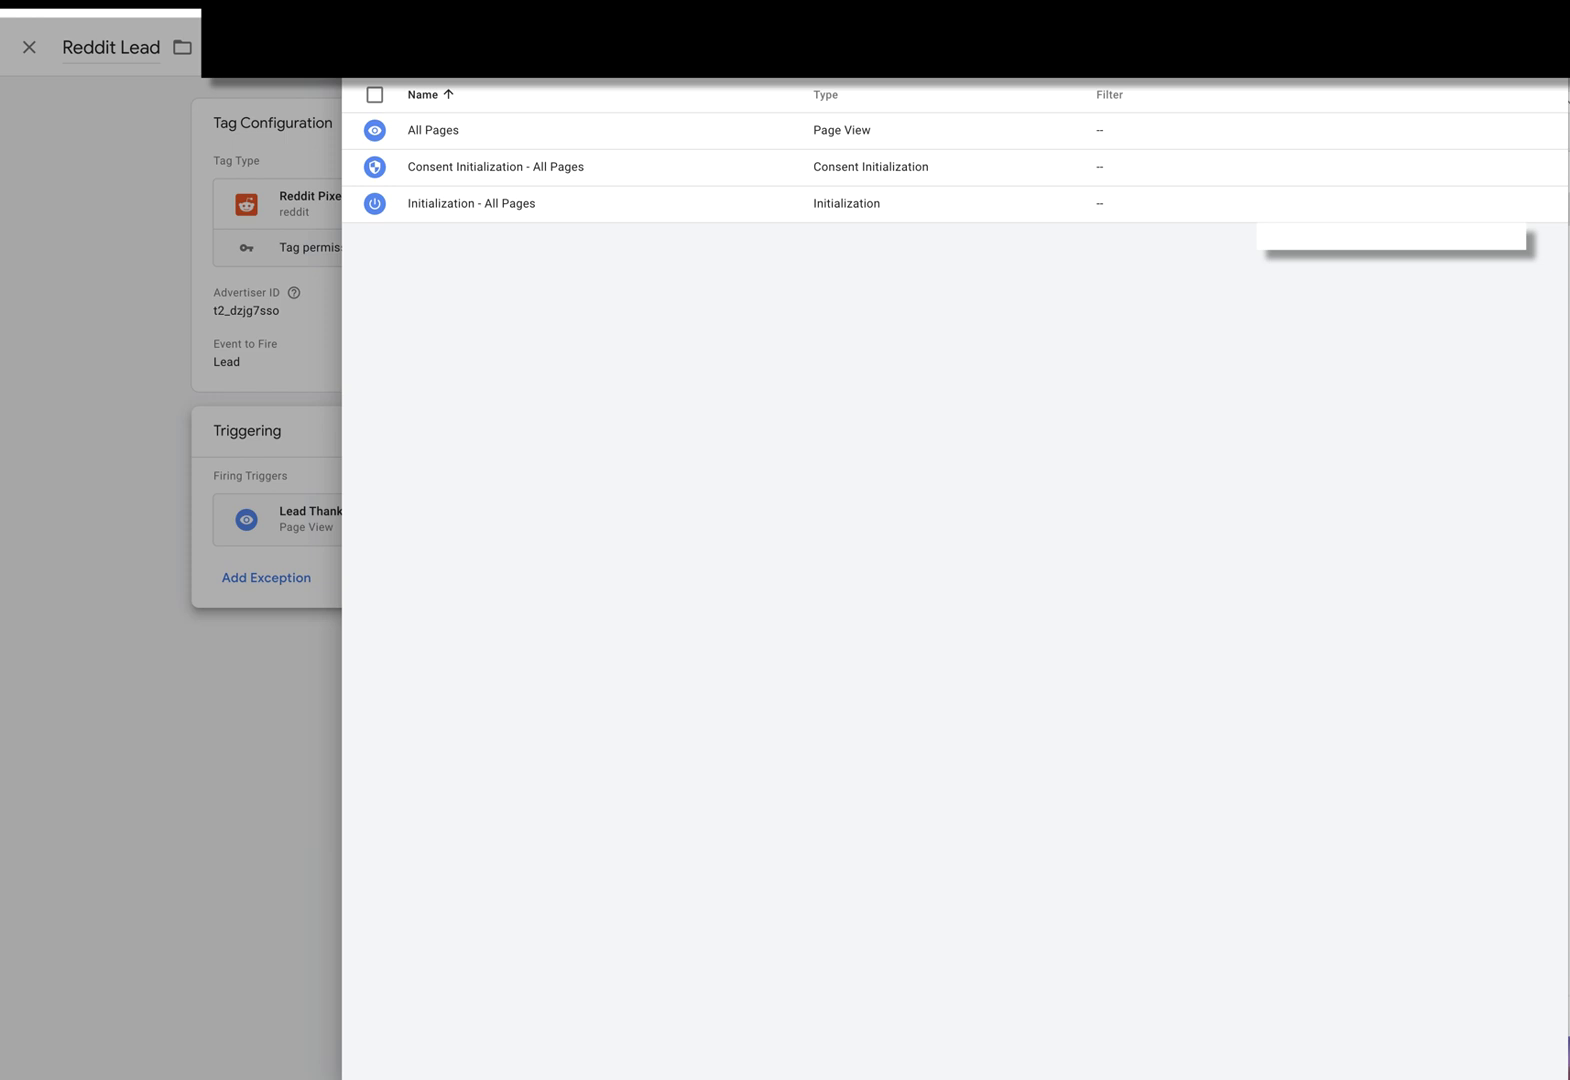
pyautogui.click(1521, 47)
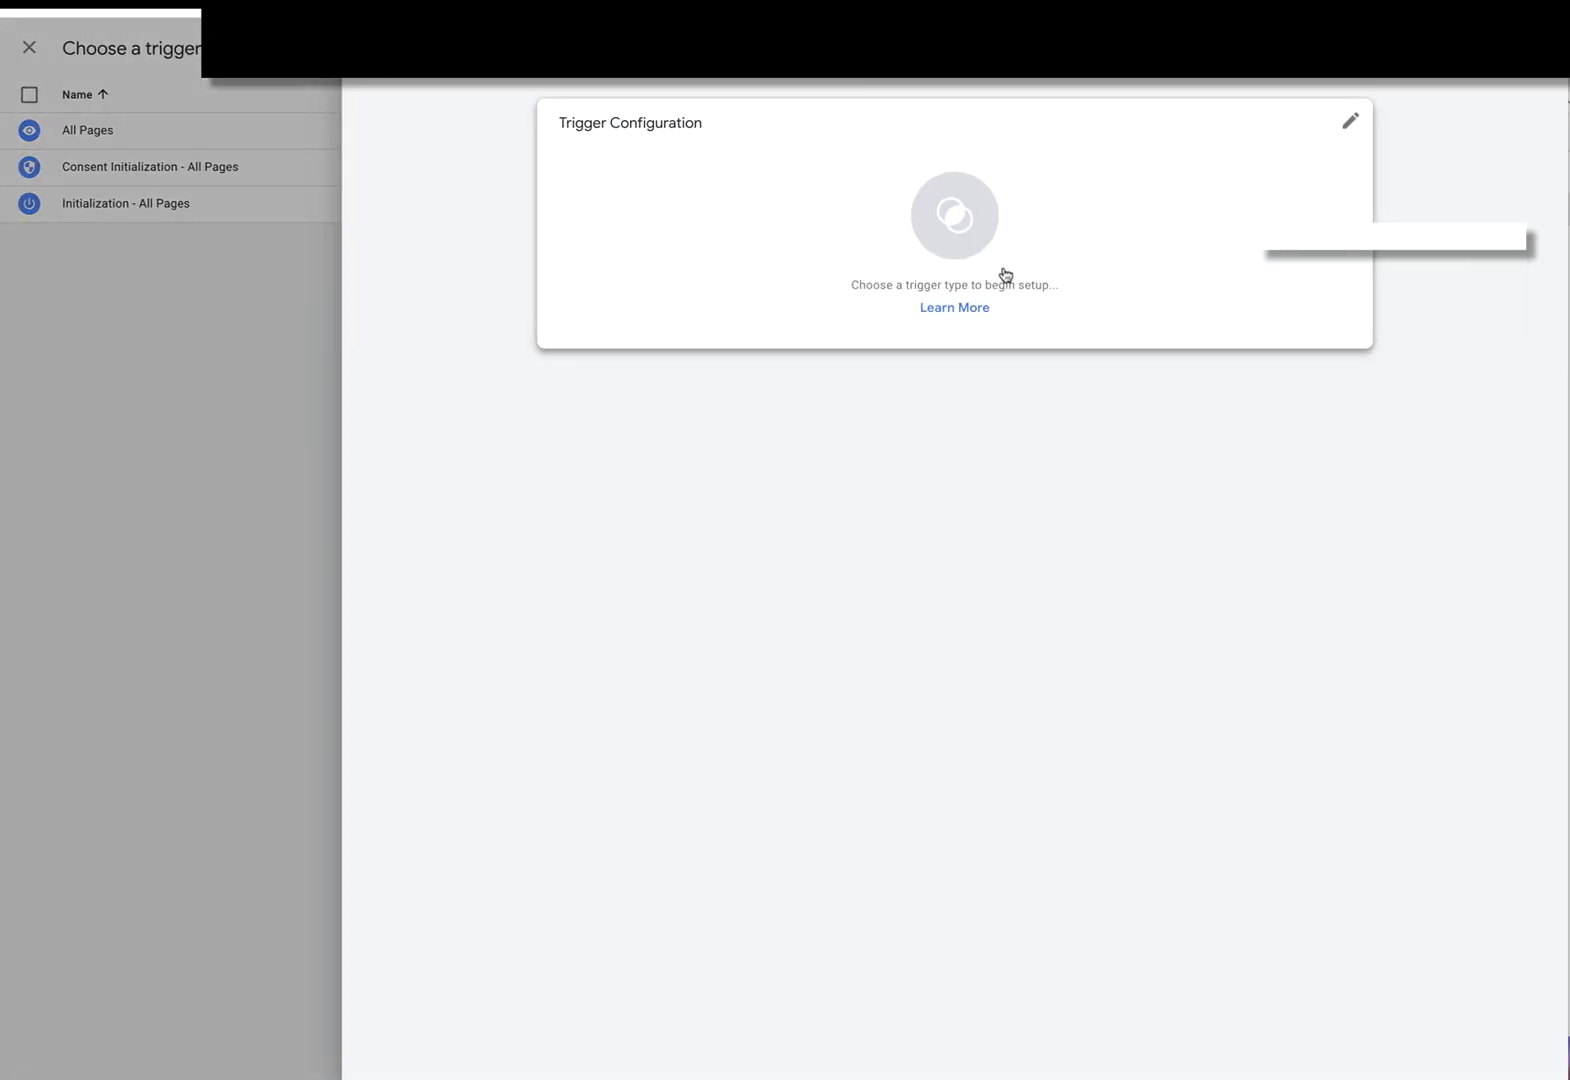
pyautogui.press('Escape')
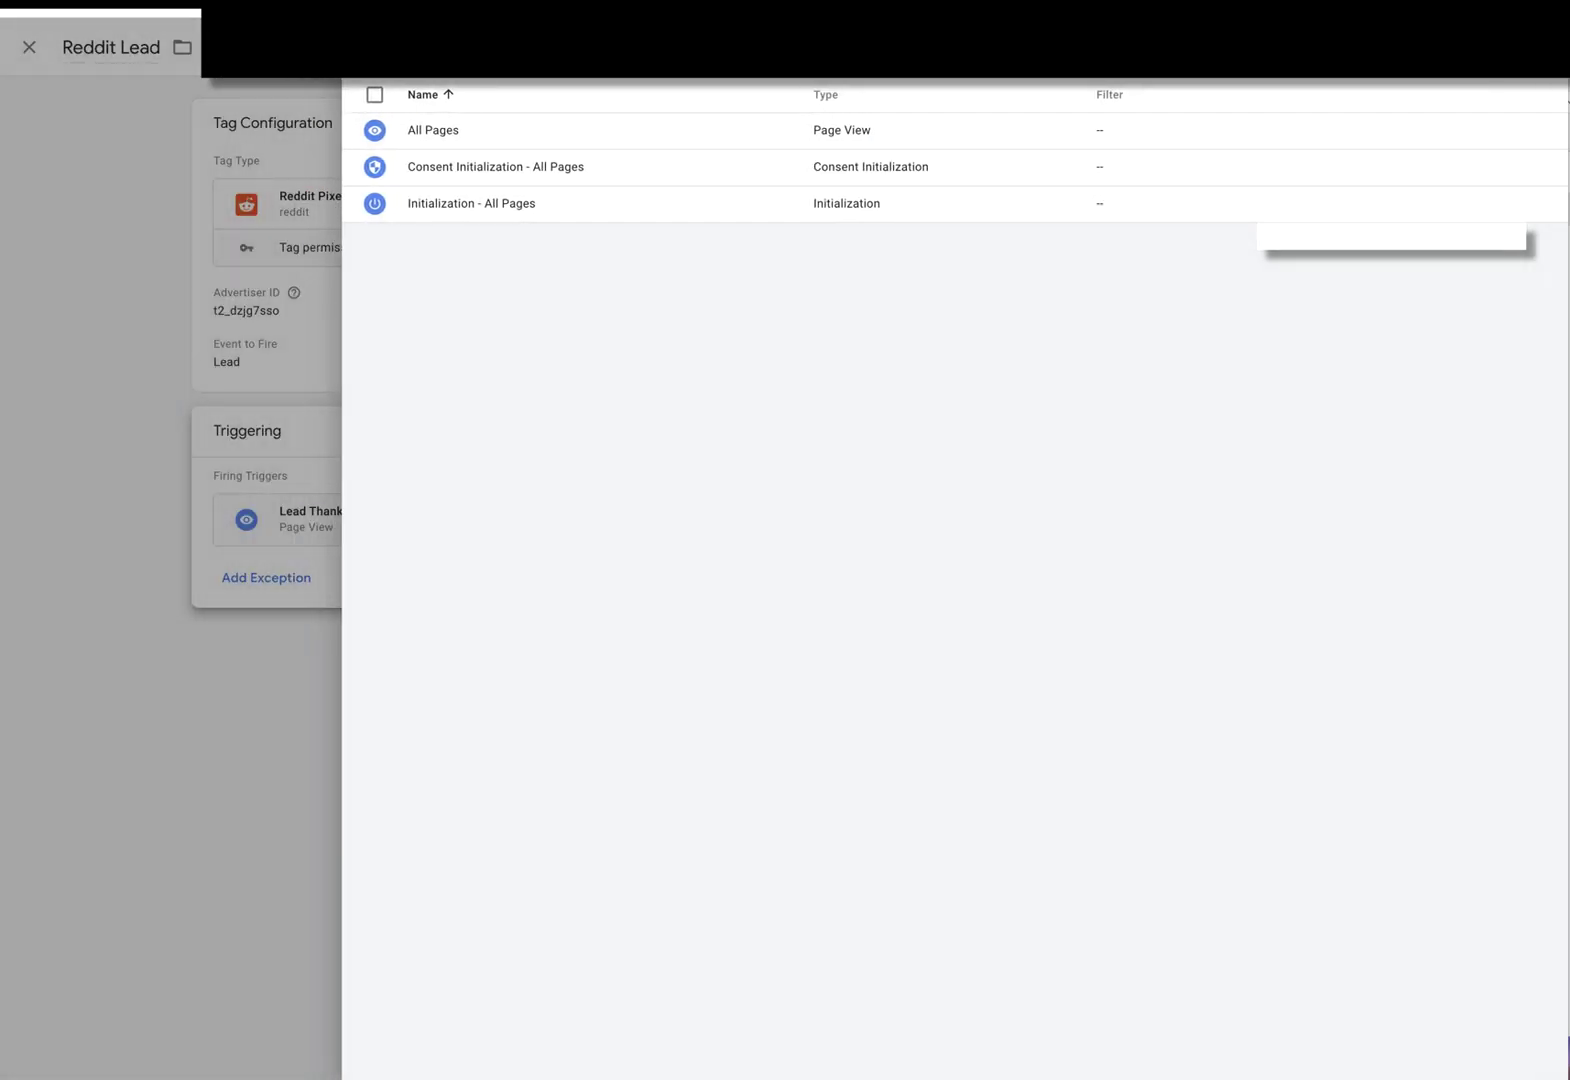
pyautogui.press('Escape')
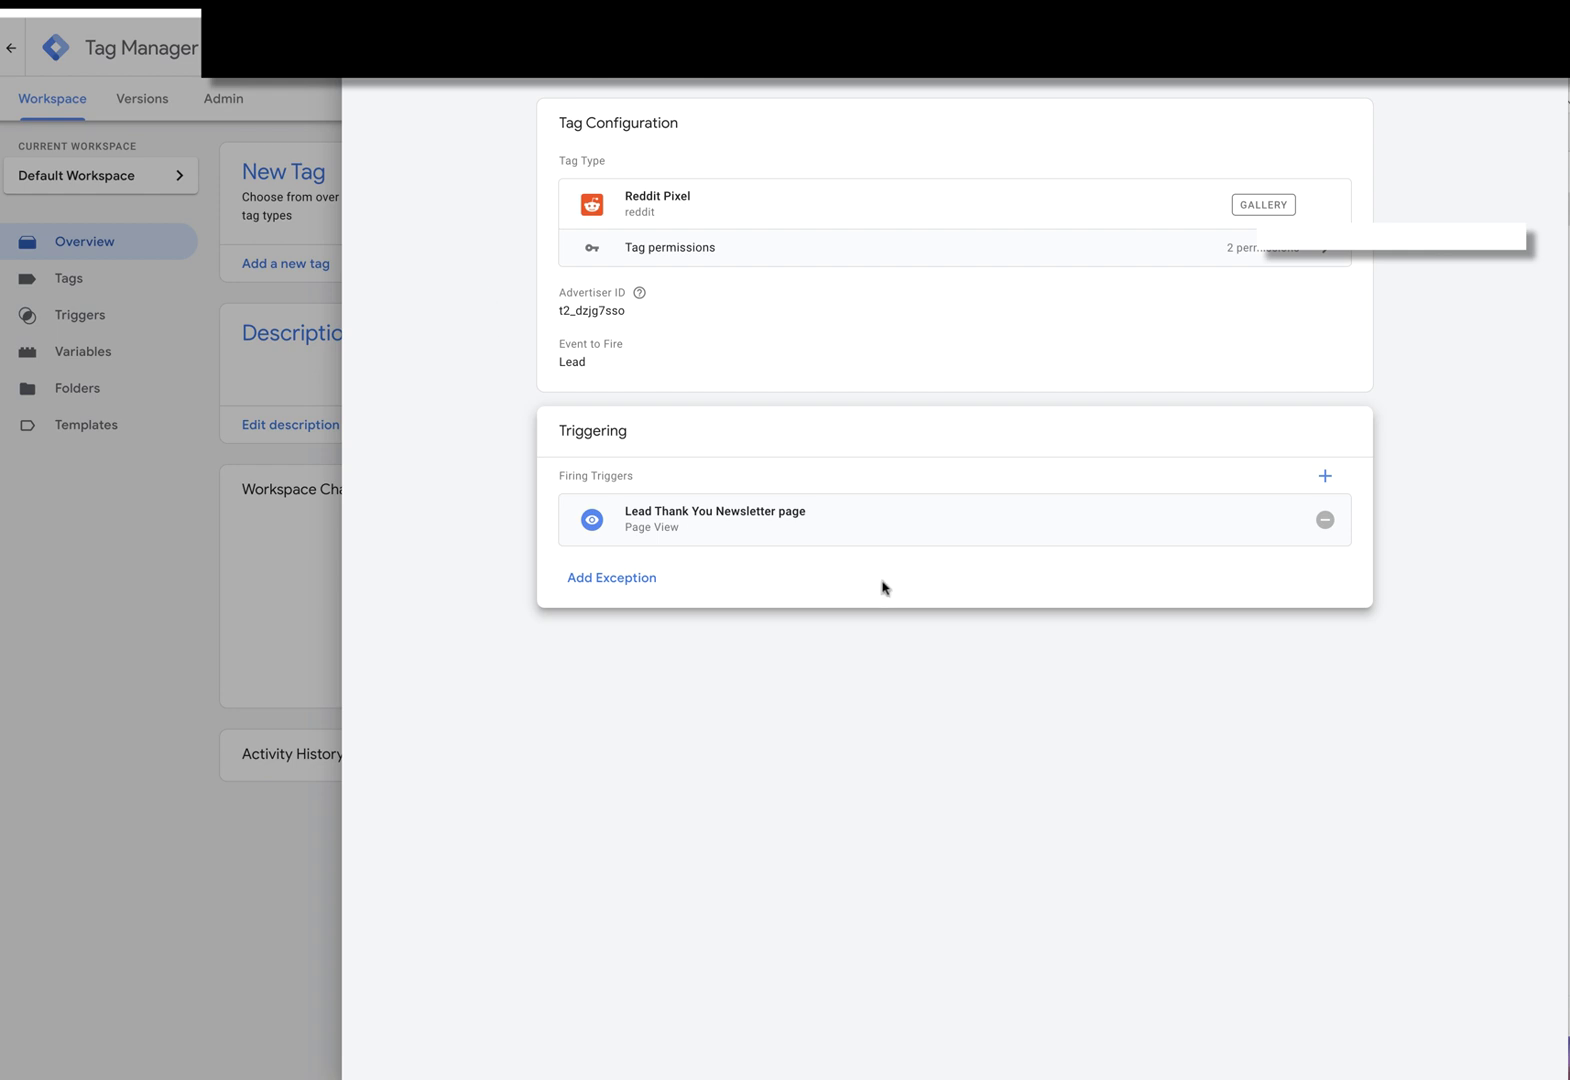
pyautogui.click(1322, 520)
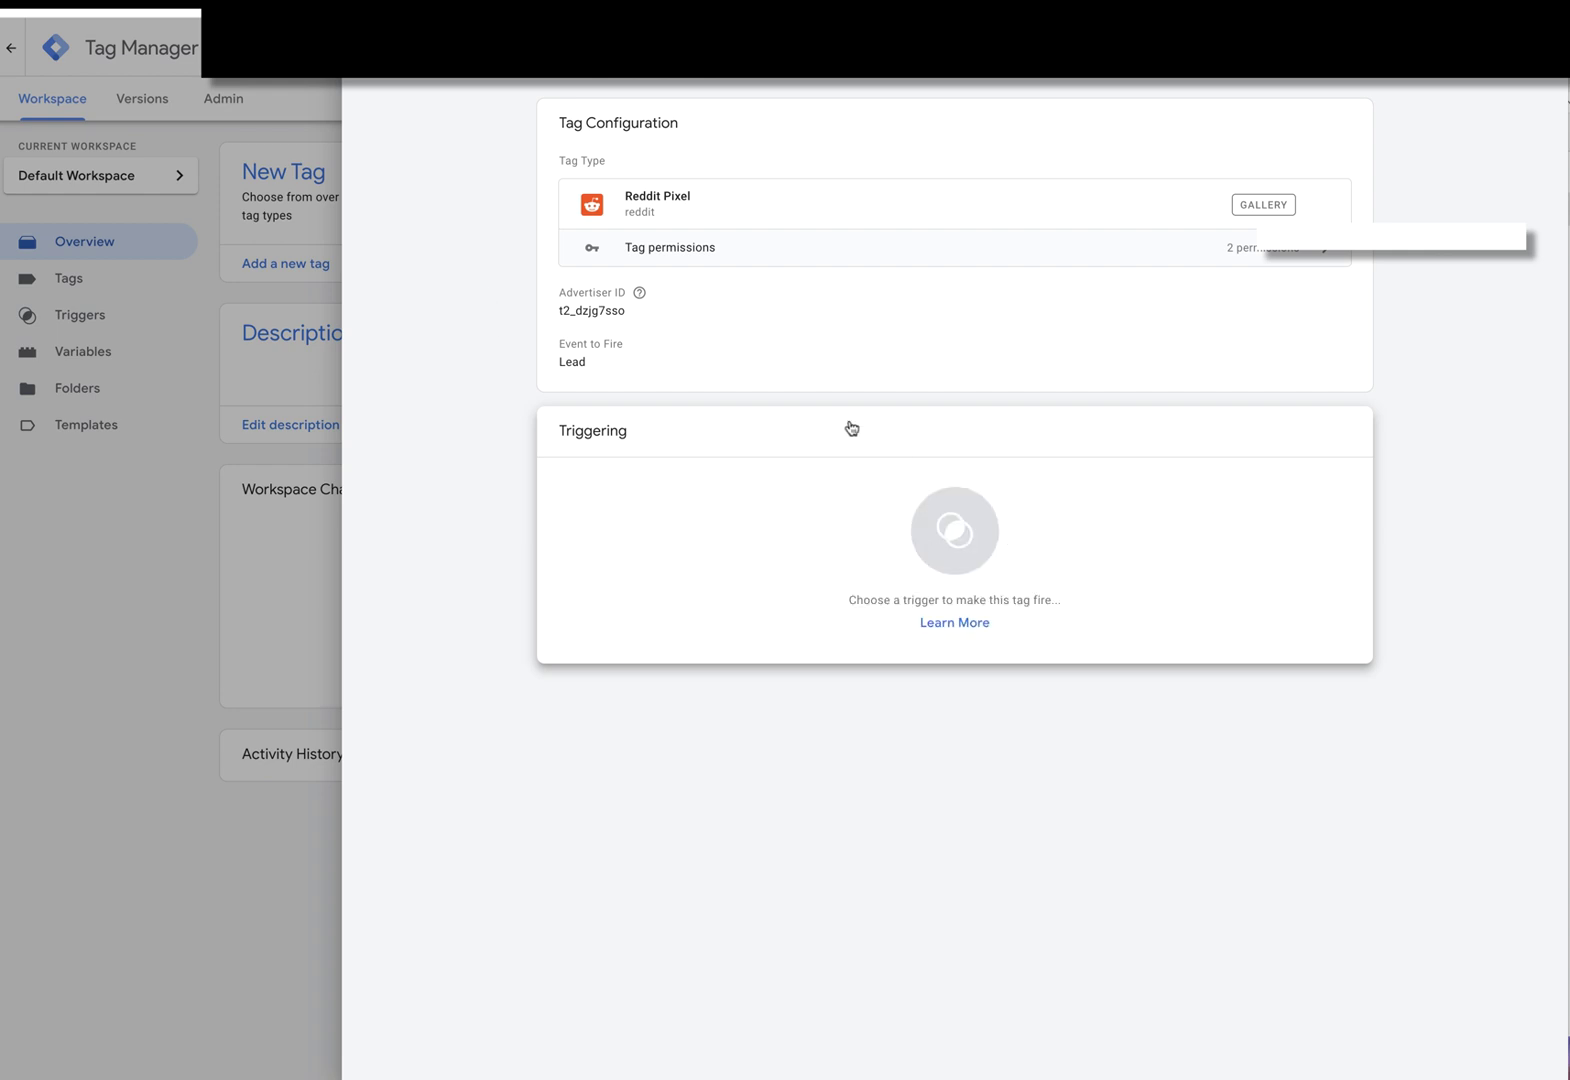
pyautogui.click(958, 525)
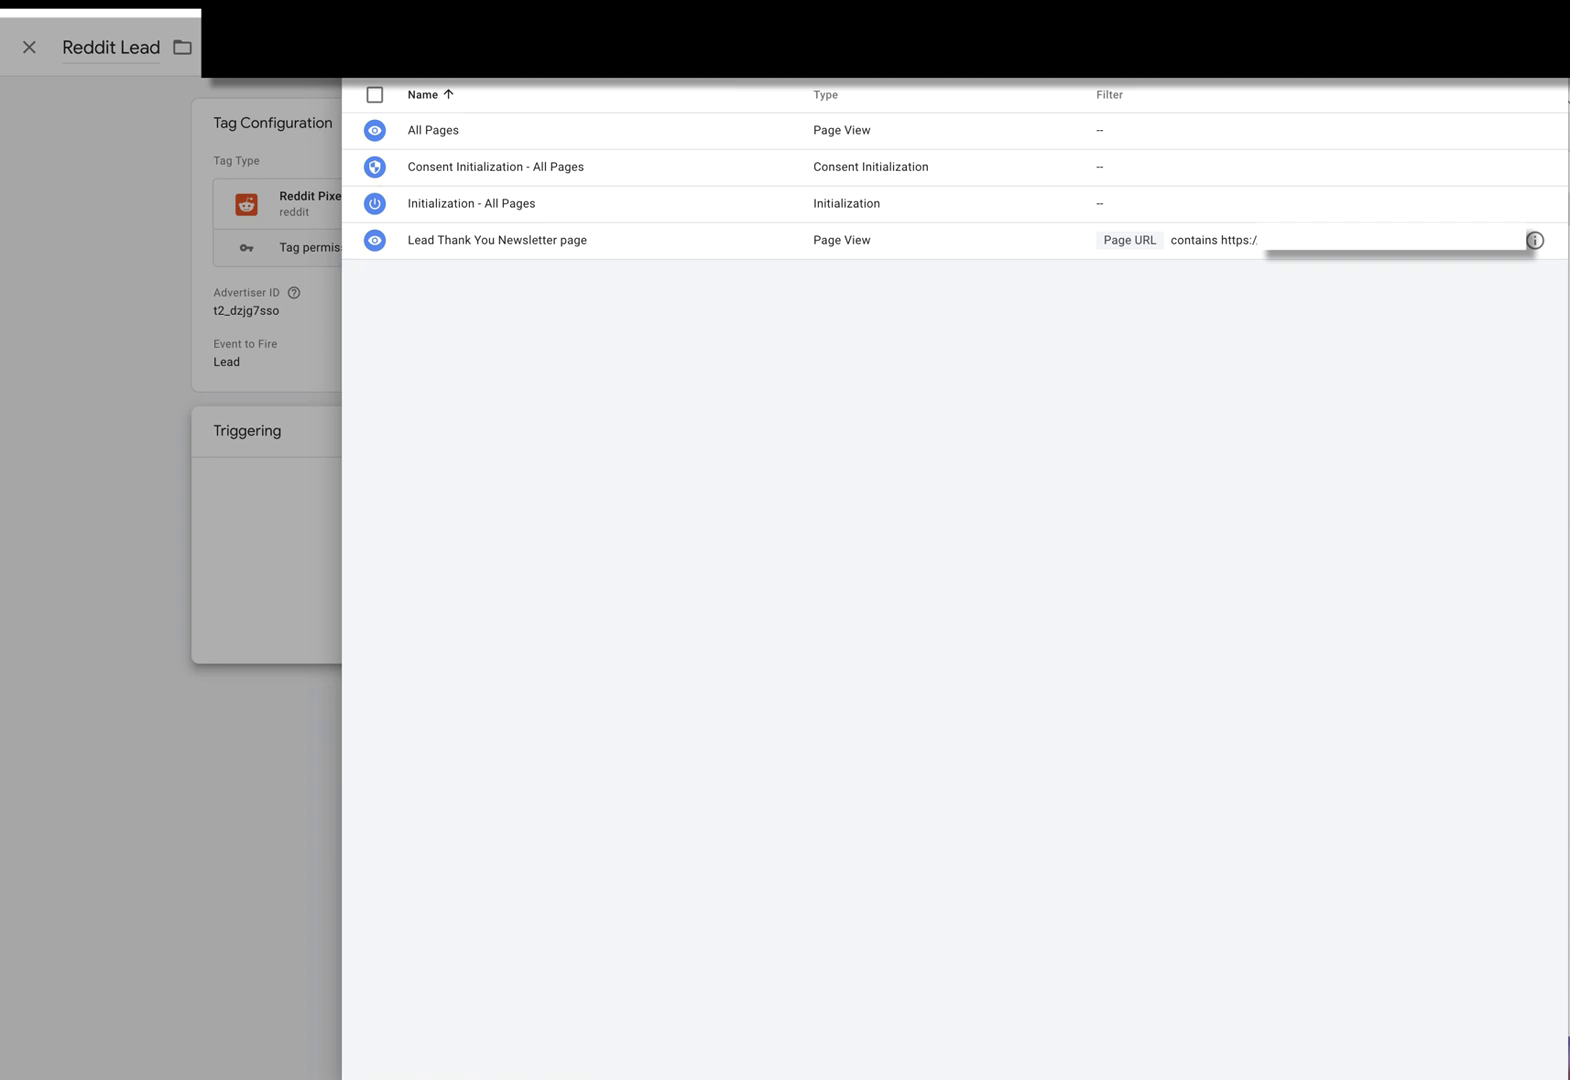
# - Start a new trigger of type Page View
pyautogui.click(1523, 47)
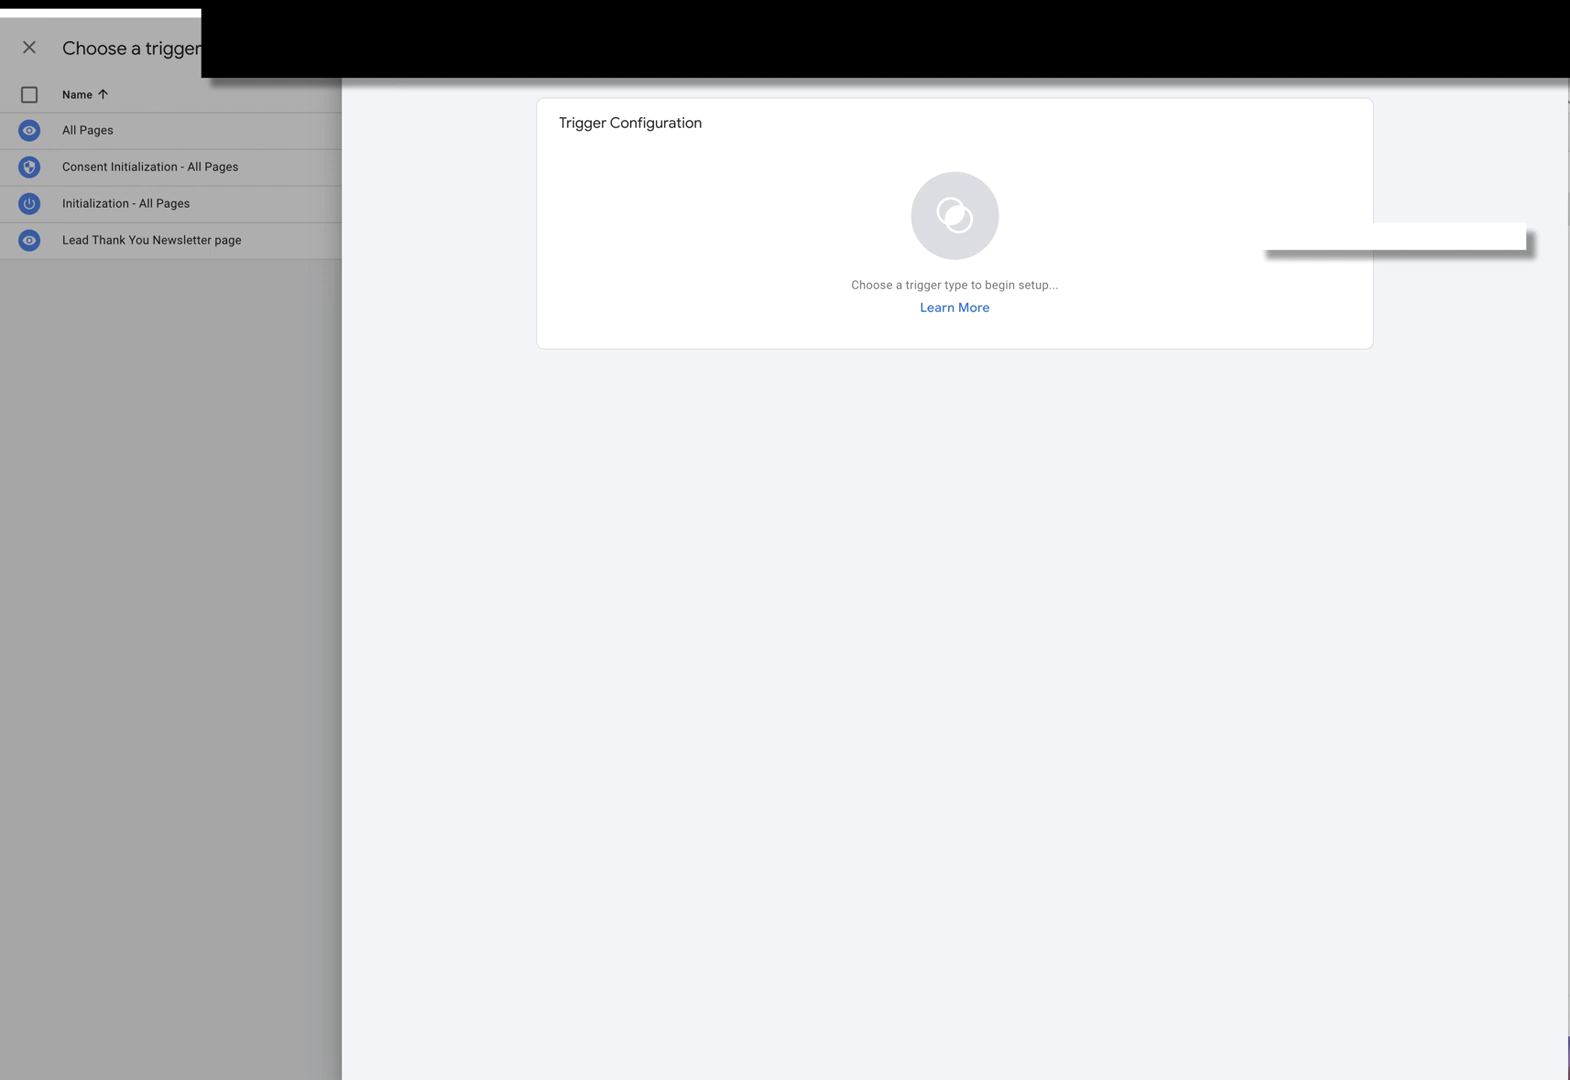
pyautogui.click(962, 211)
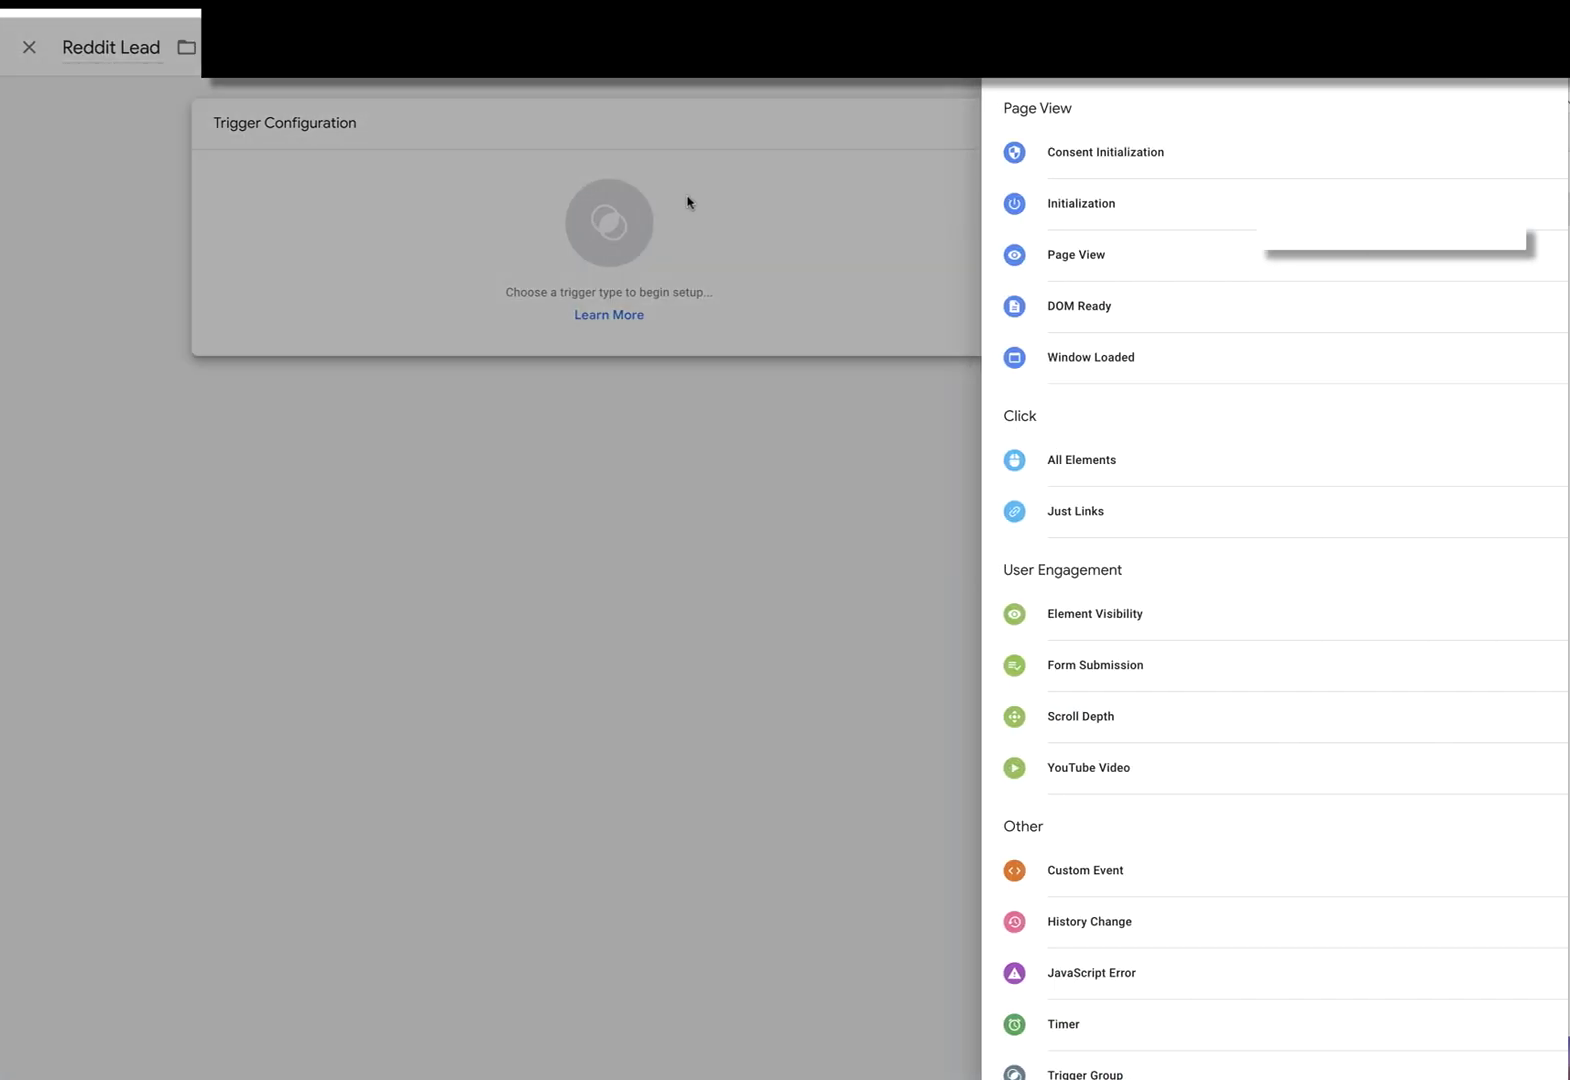
pyautogui.click(1084, 258)
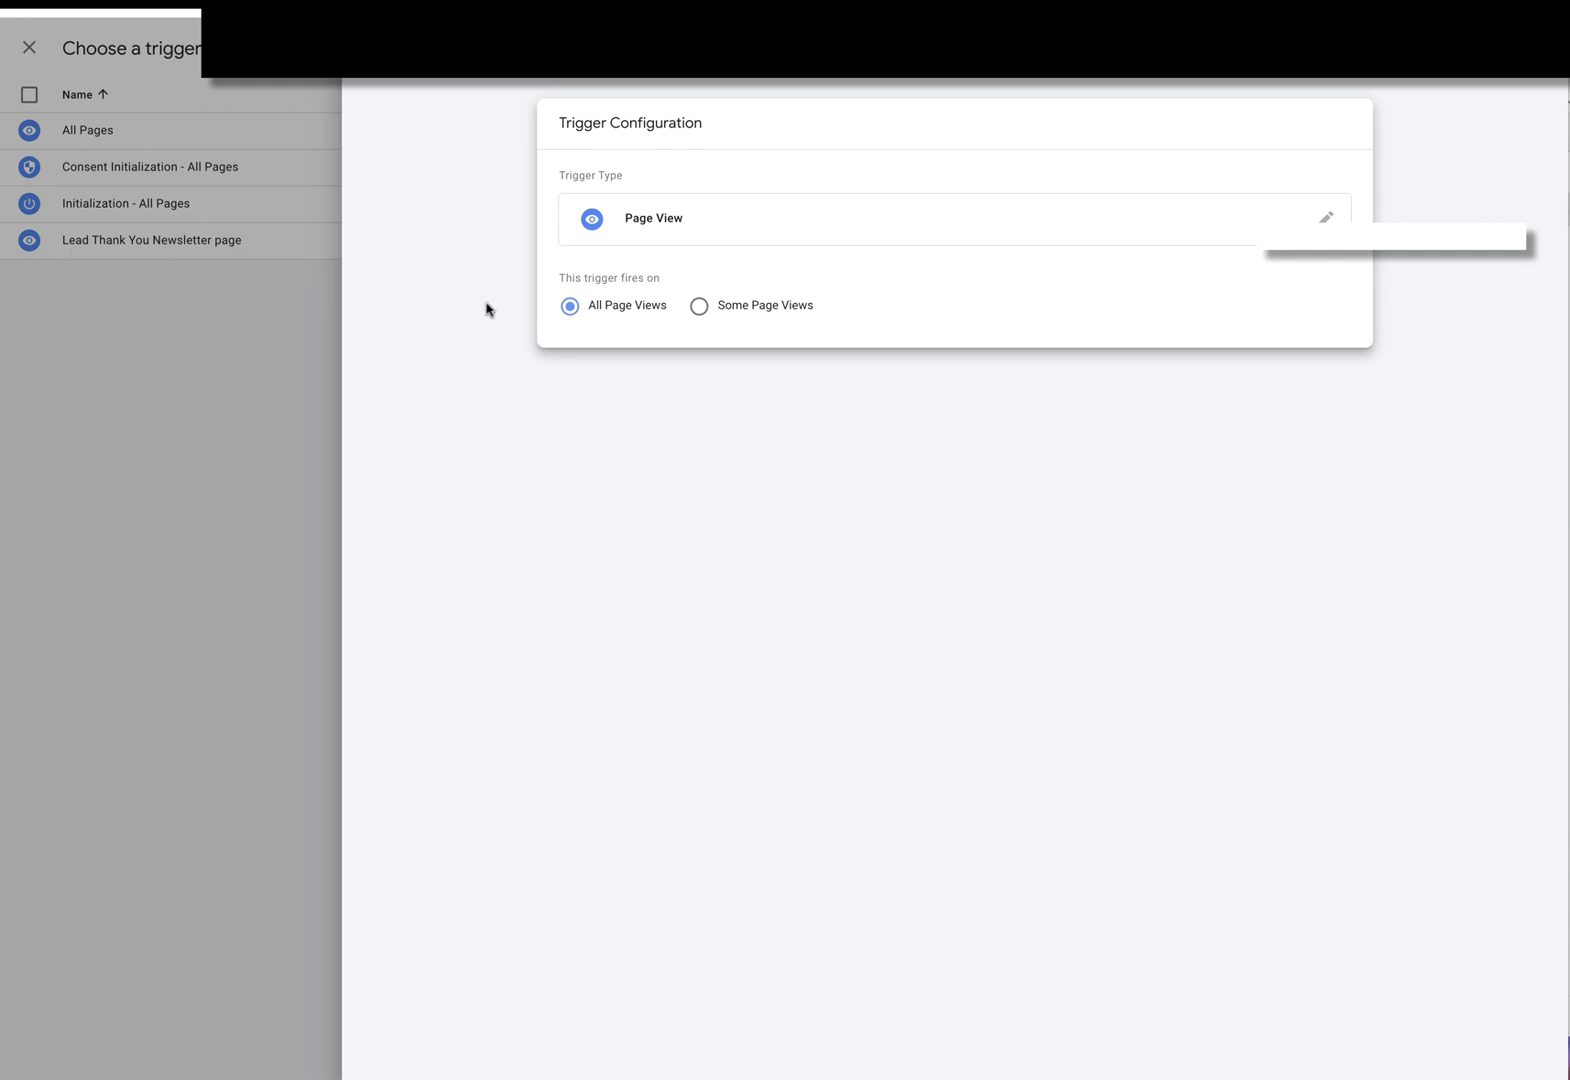
# - Limit the trigger to Some Page Views where Page URL contains the pasted thank-you page address
pyautogui.click(699, 307)
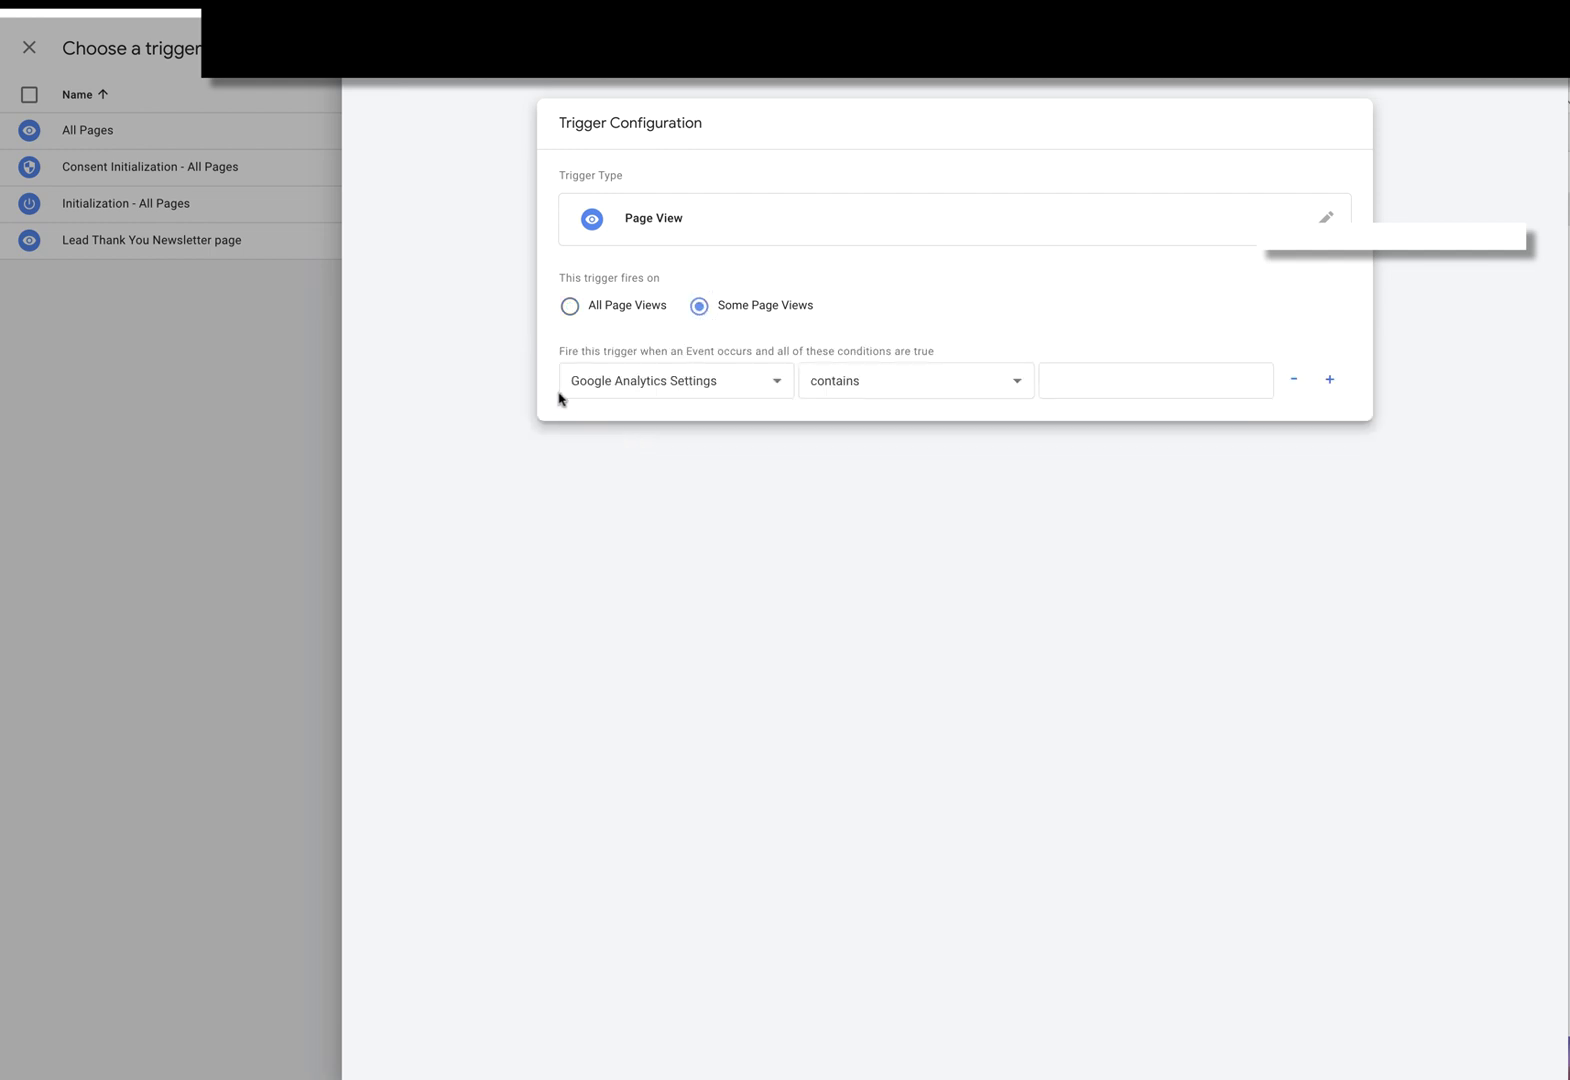
pyautogui.click(780, 385)
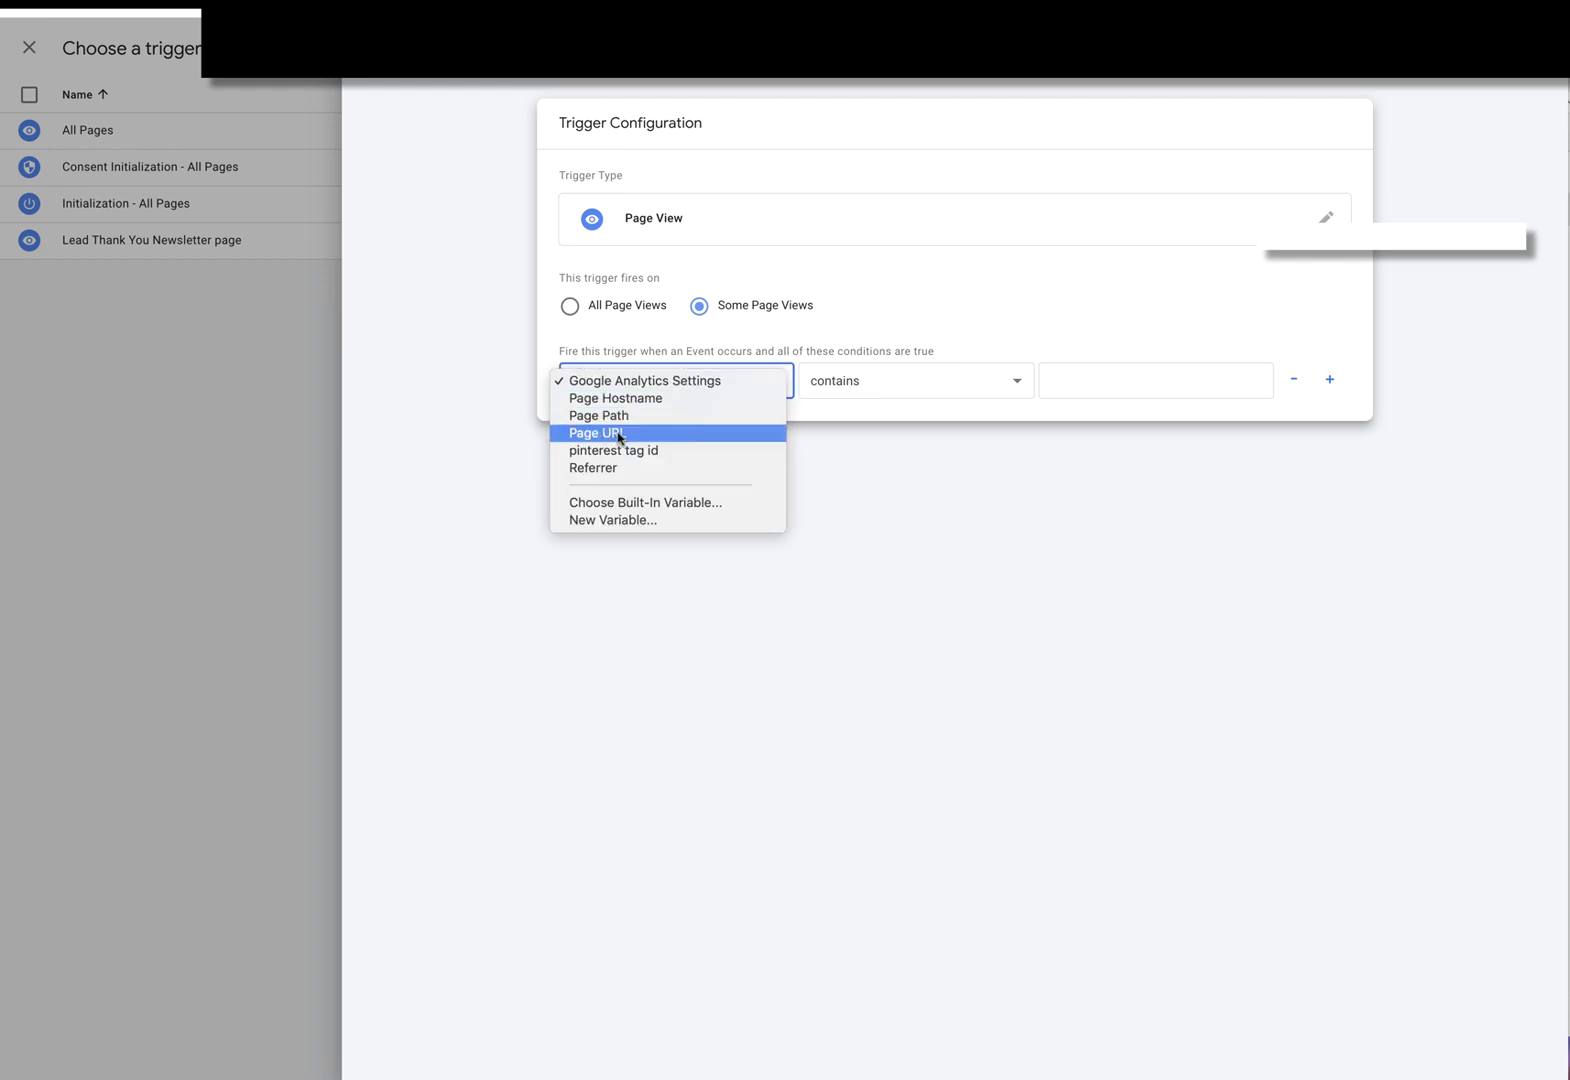
pyautogui.click(619, 436)
pyautogui.click(1014, 383)
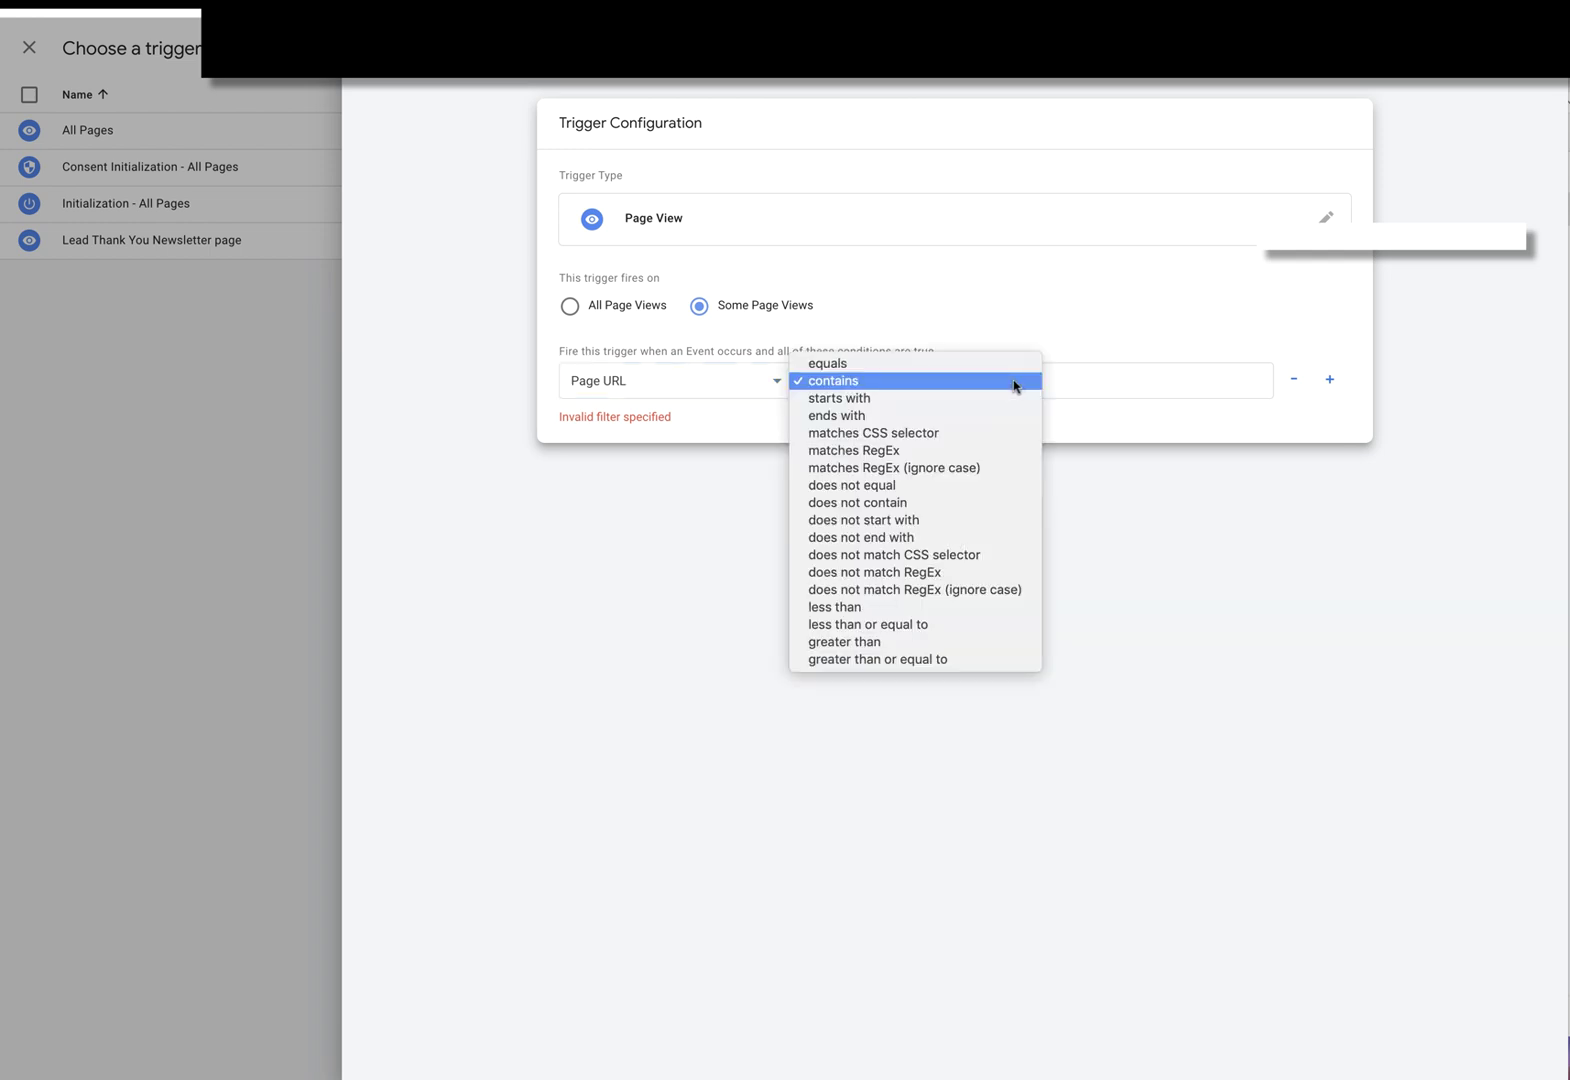
pyautogui.click(1014, 383)
pyautogui.rightClick(1055, 383)
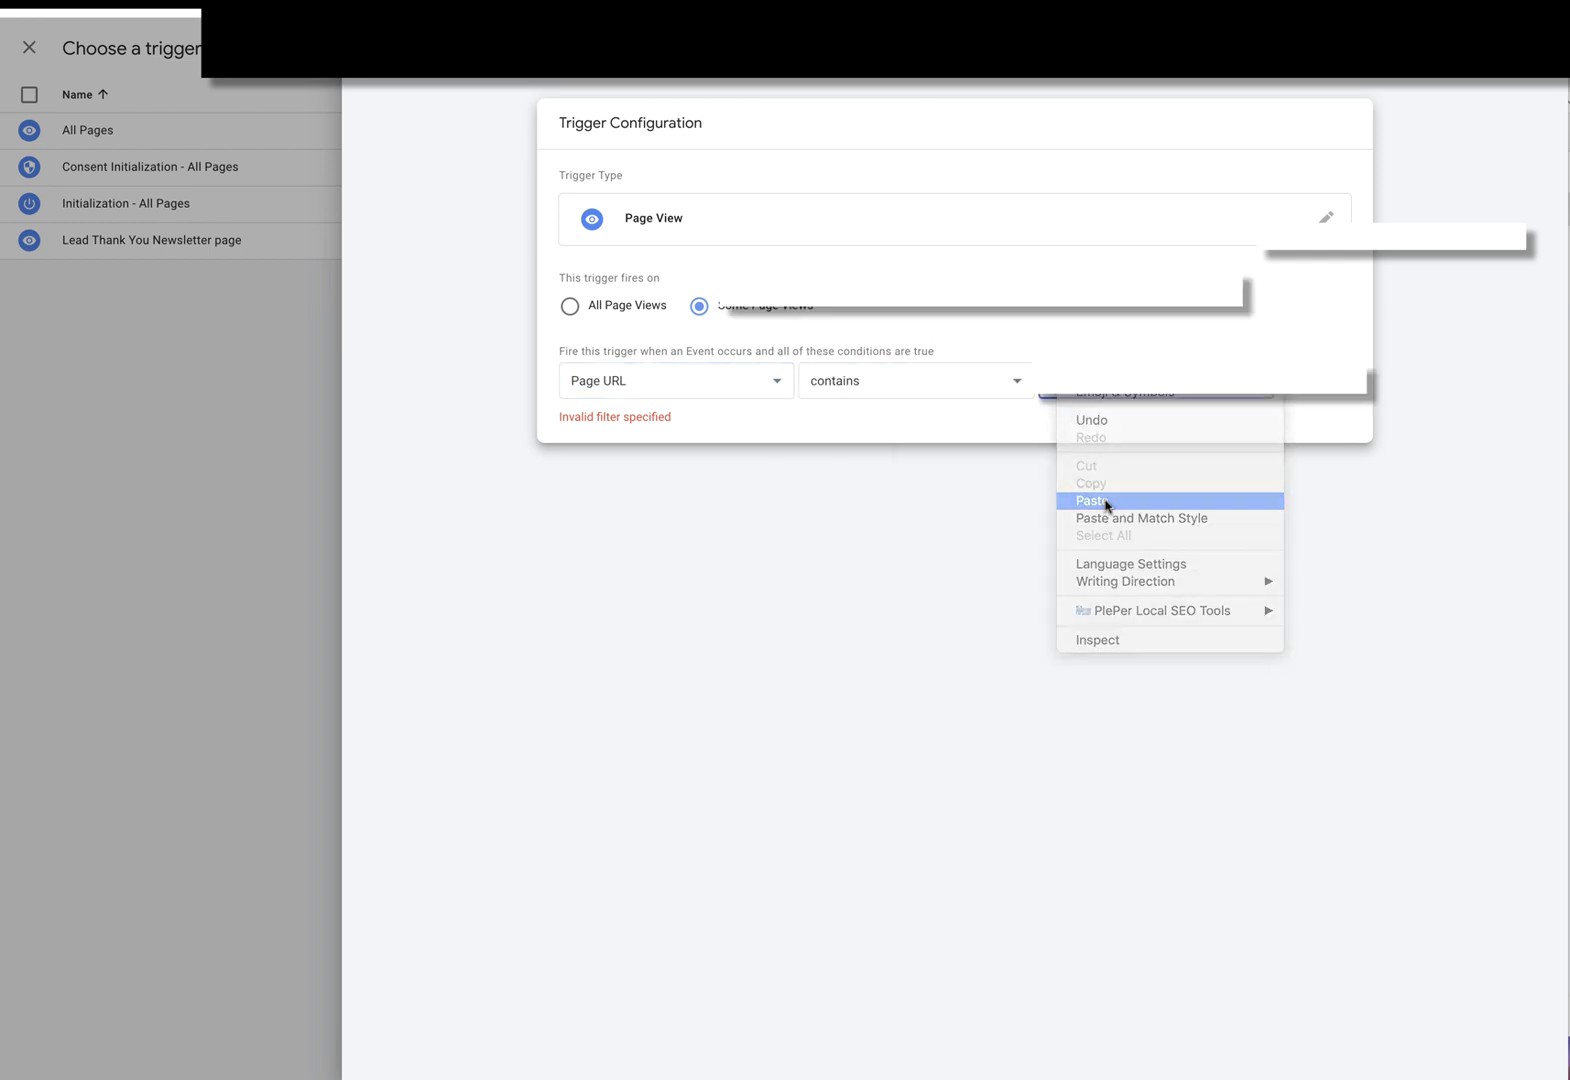
pyautogui.click(1105, 501)
pyautogui.click(1157, 502)
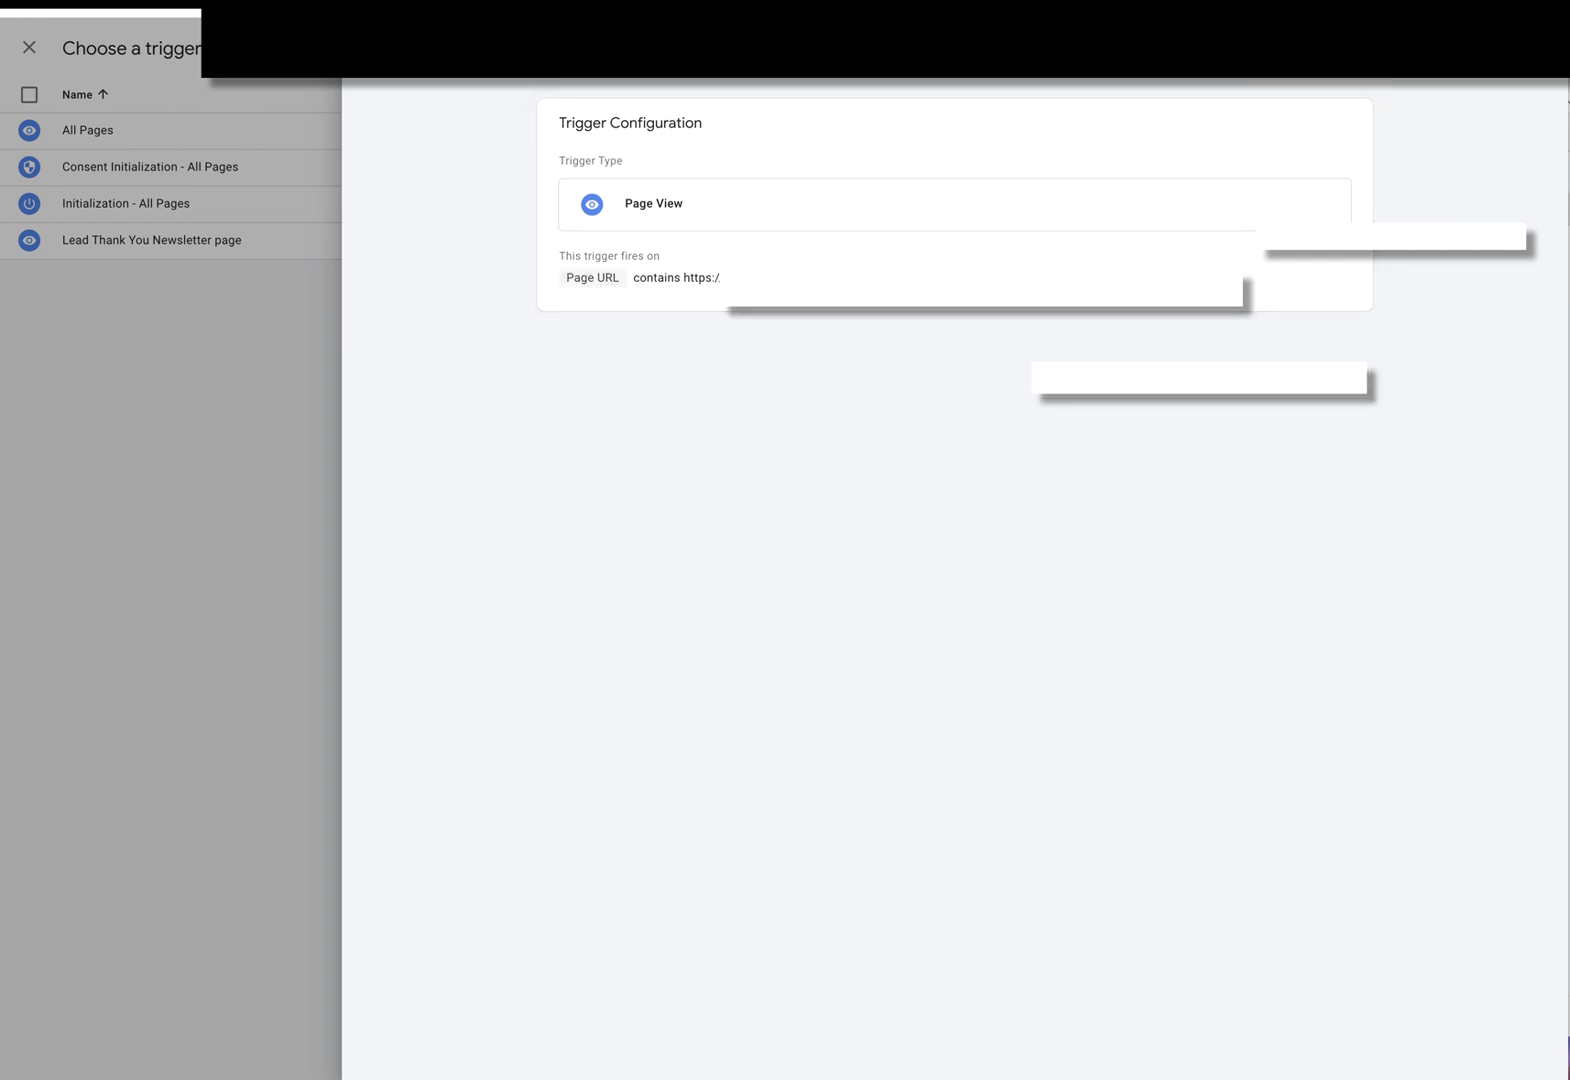
pyautogui.click(708, 214)
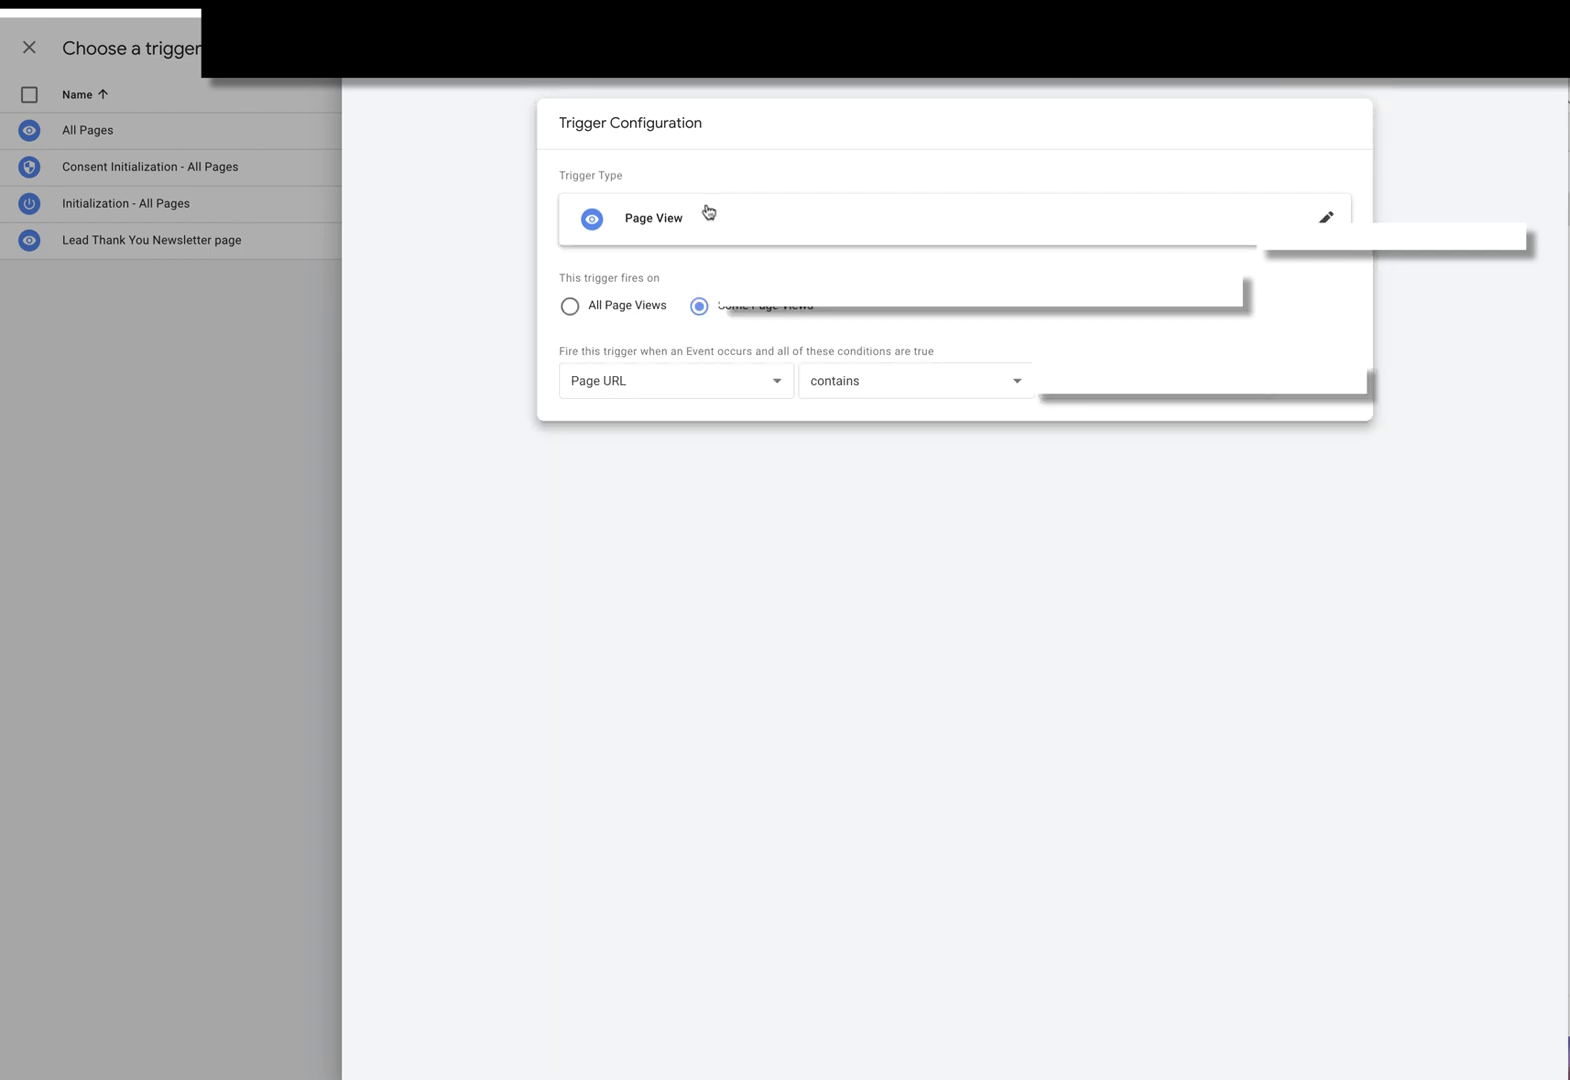
pyautogui.click(1326, 217)
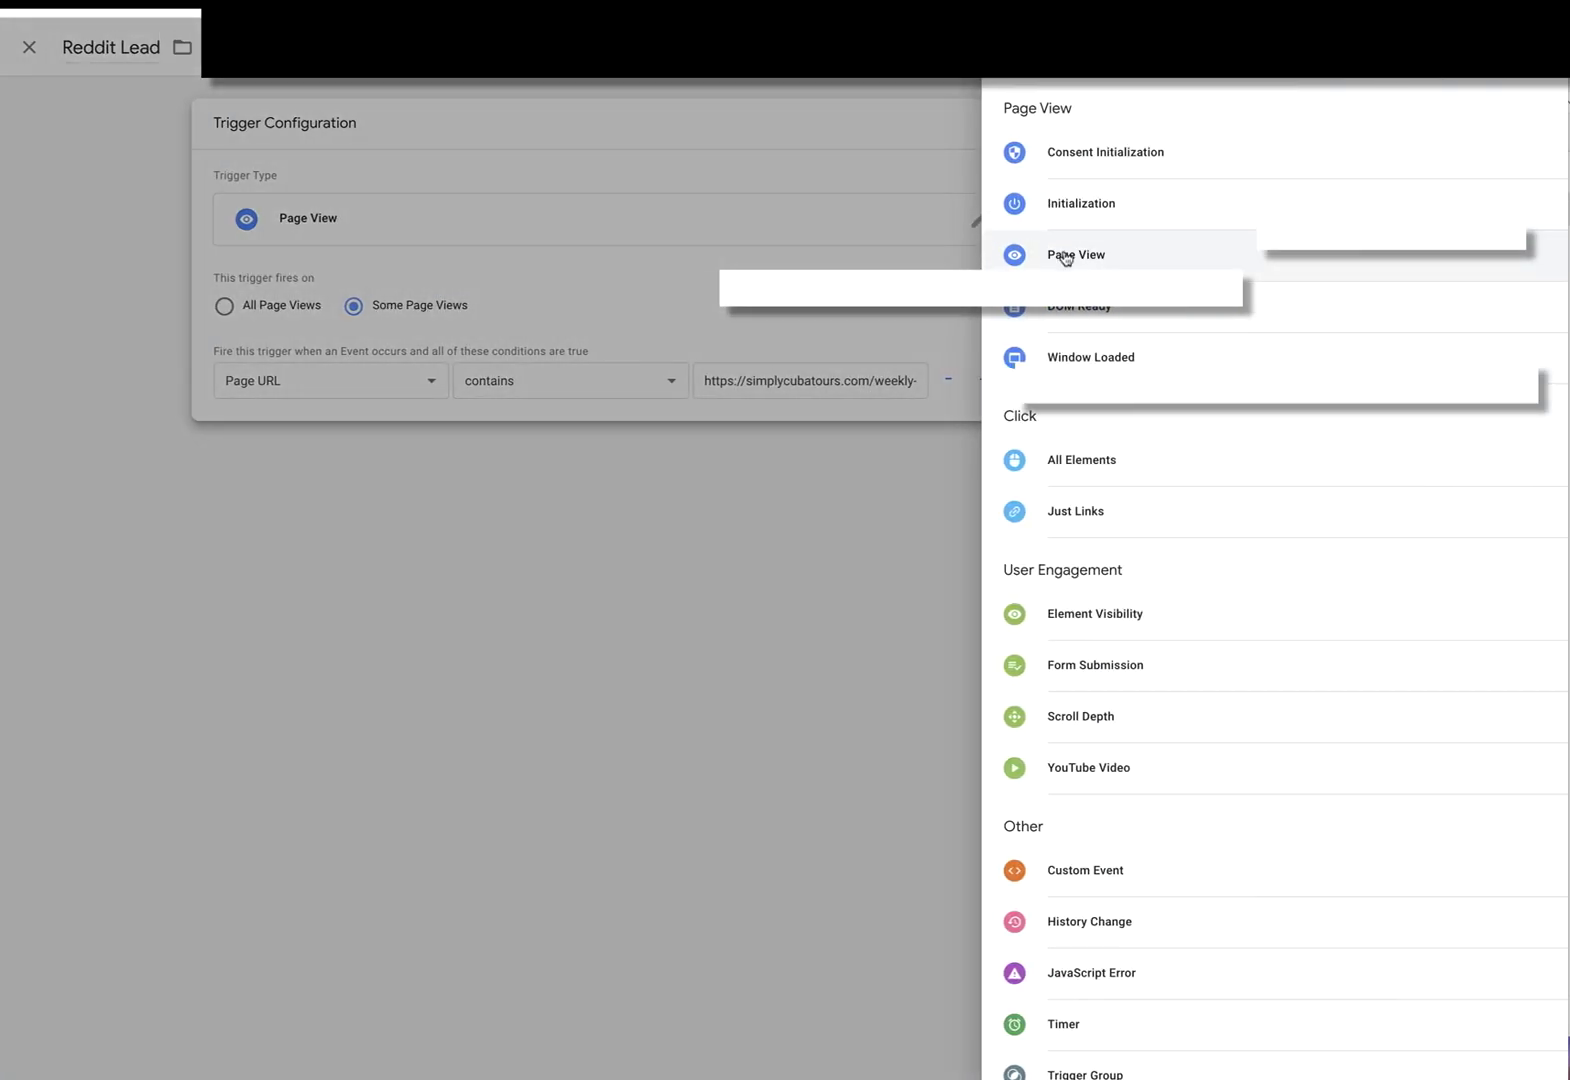
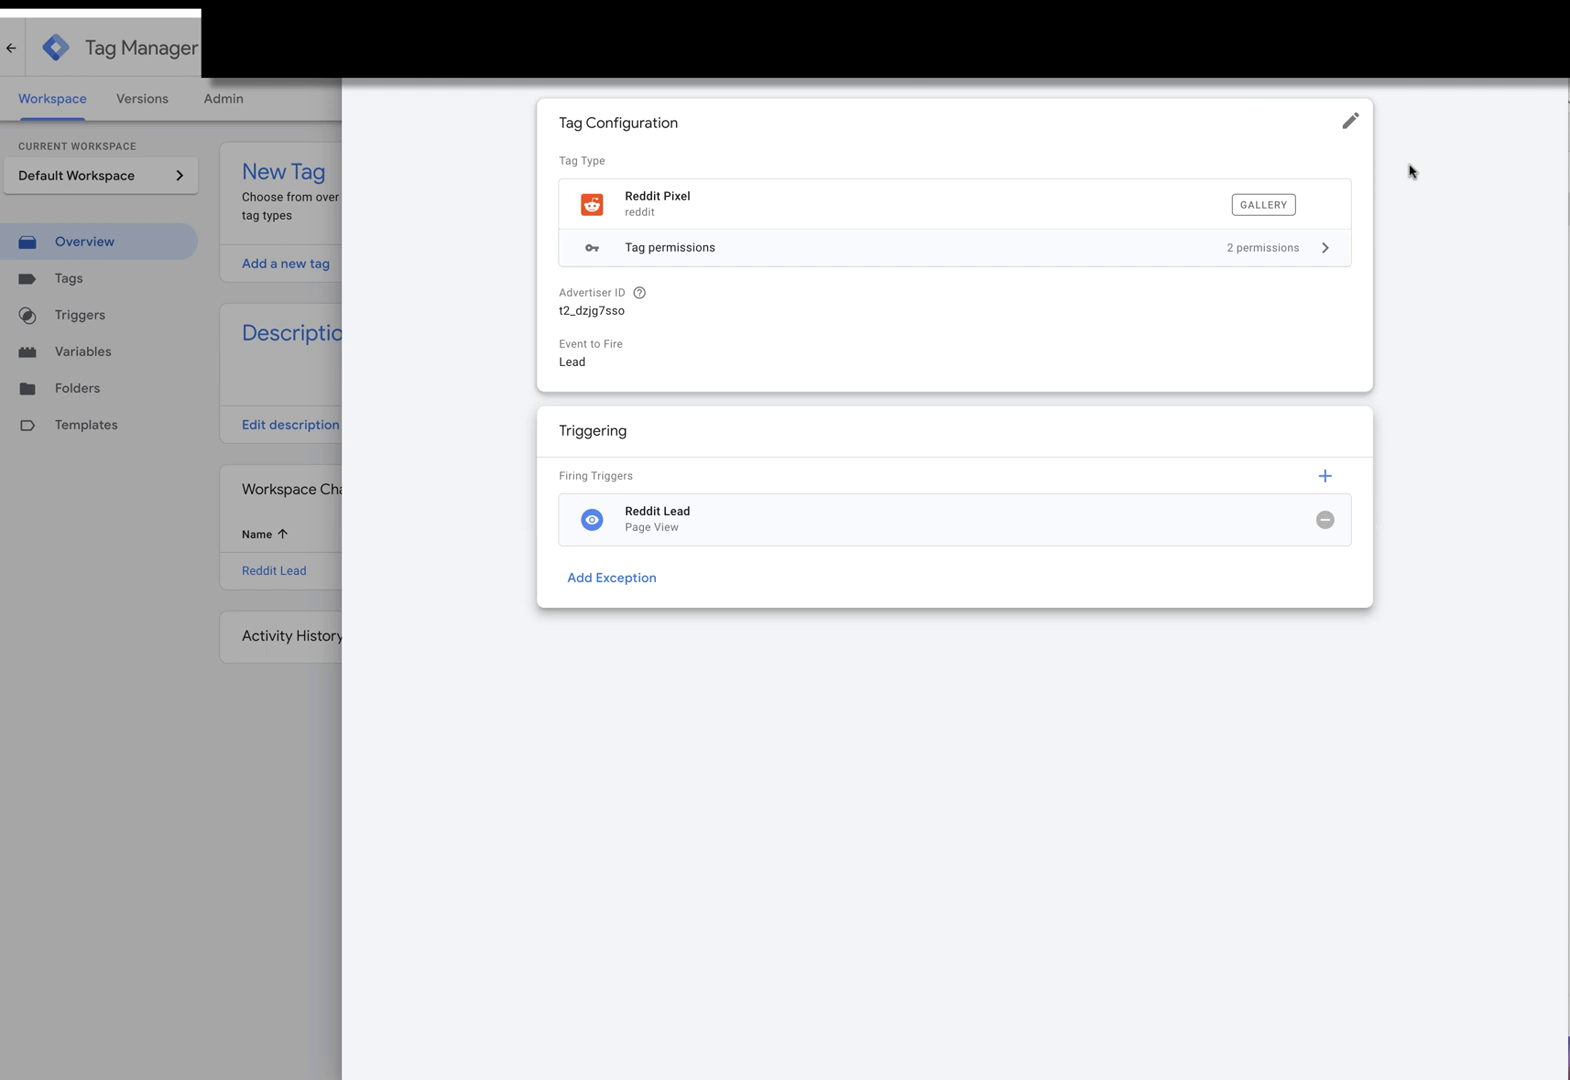
# - Save the finished Reddit Lead tag with Ctrl+S, returning to the Workspace Overview
pyautogui.hotkey('ctrl', 's')
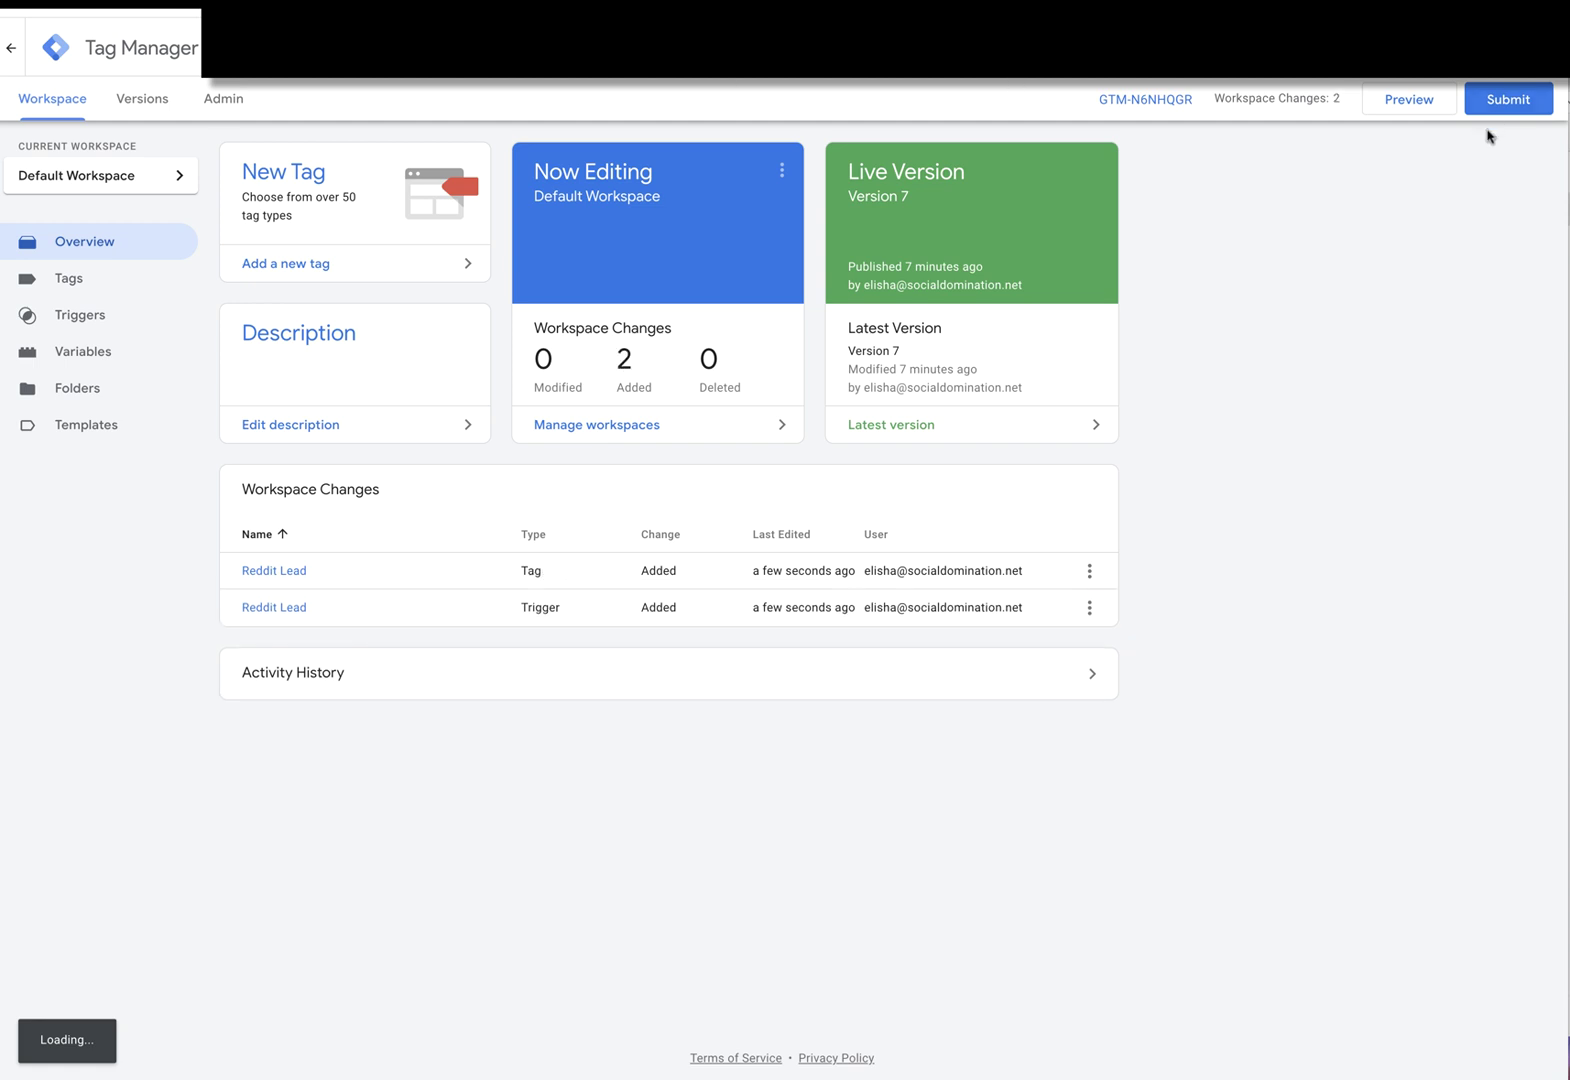
# - Submit and publish container Version 8 named 'Reddit Lead' with the new tag and trigger
pyautogui.click(1498, 103)
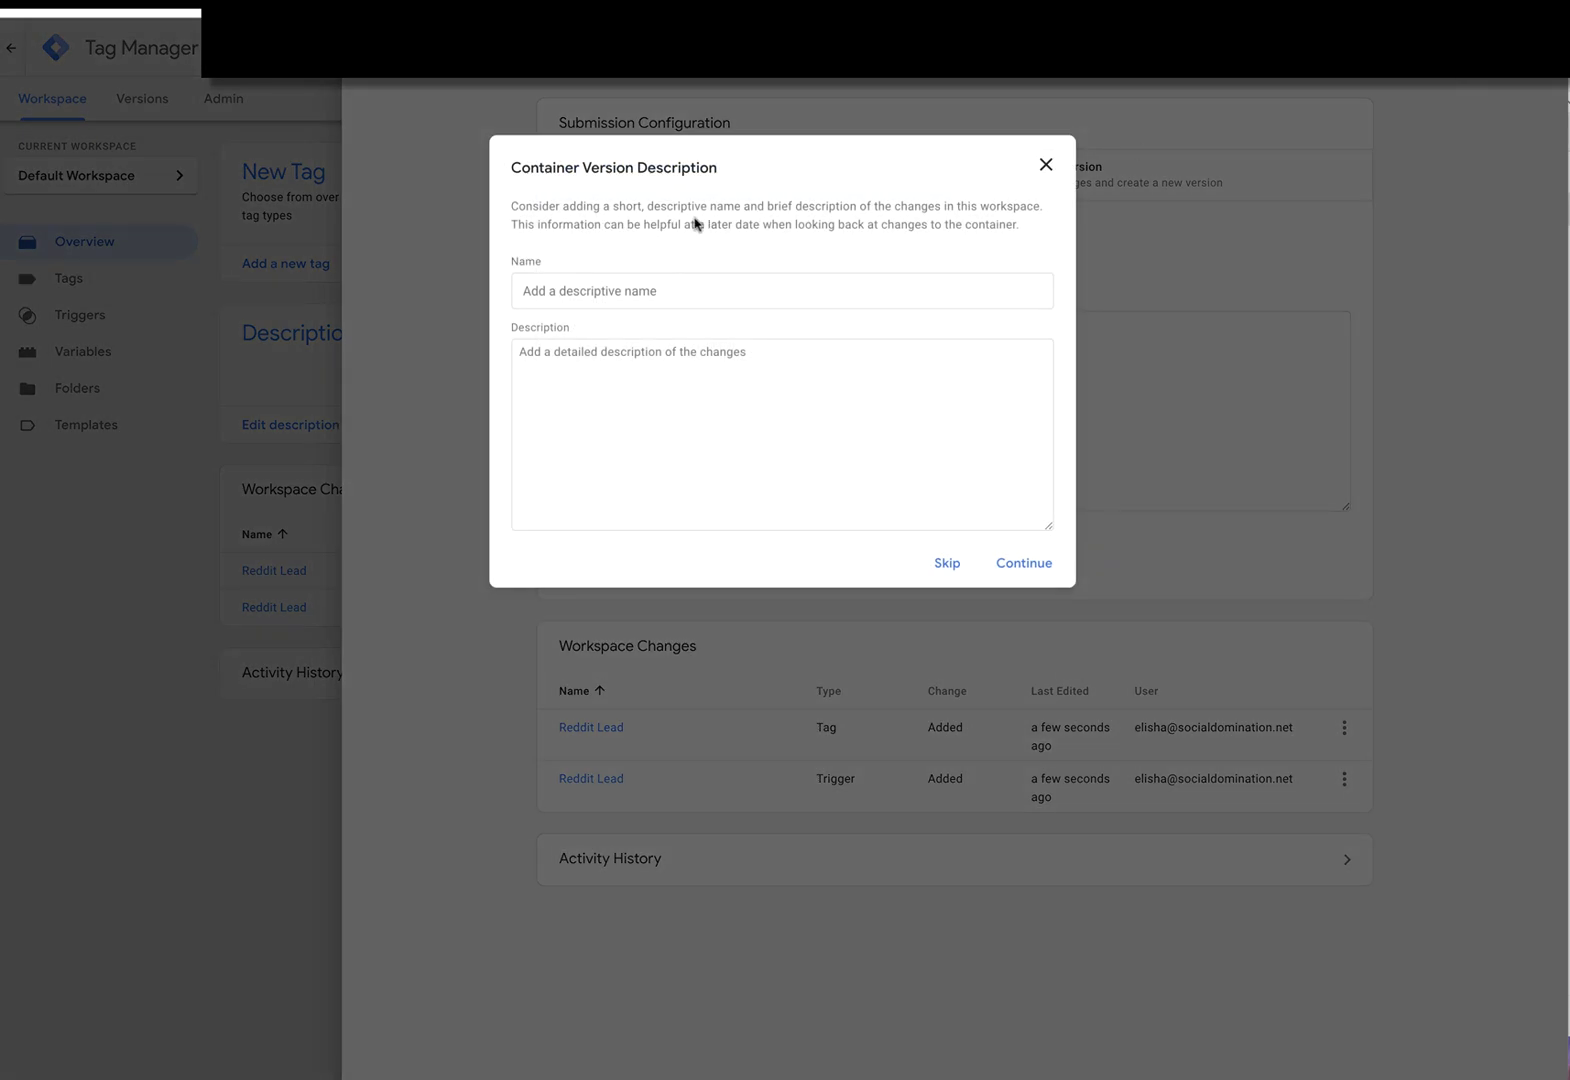
pyautogui.click(651, 290)
pyautogui.write('Reddit Lead')
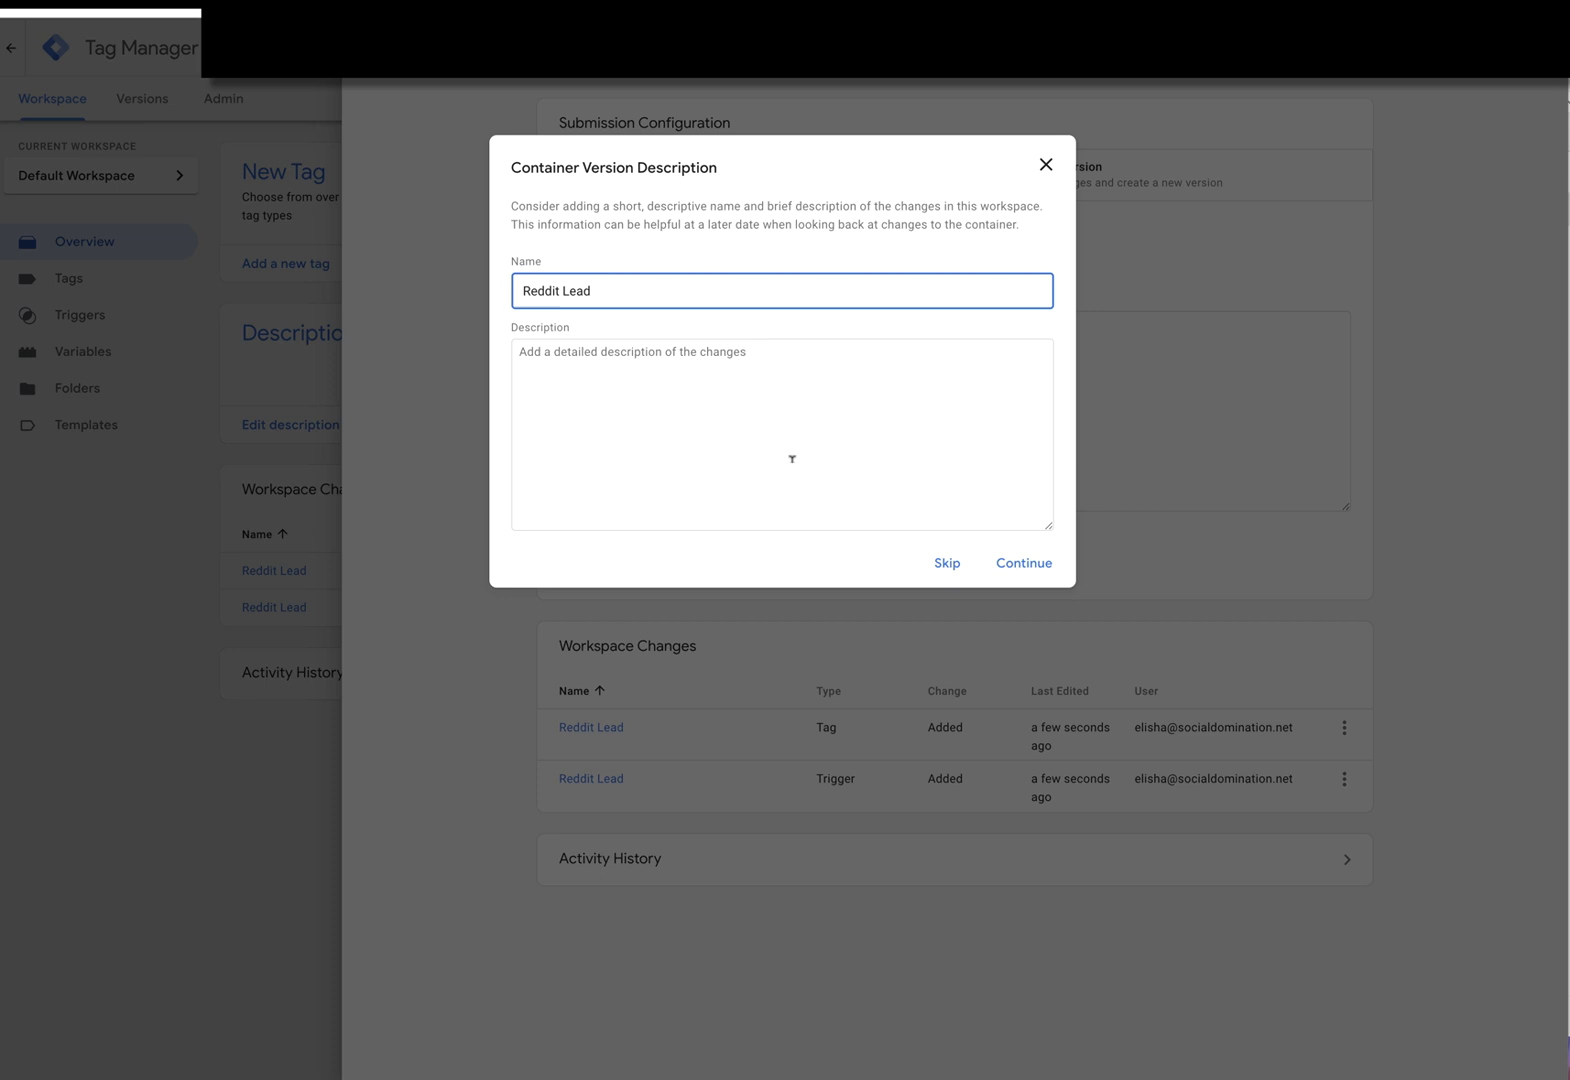
pyautogui.click(1018, 563)
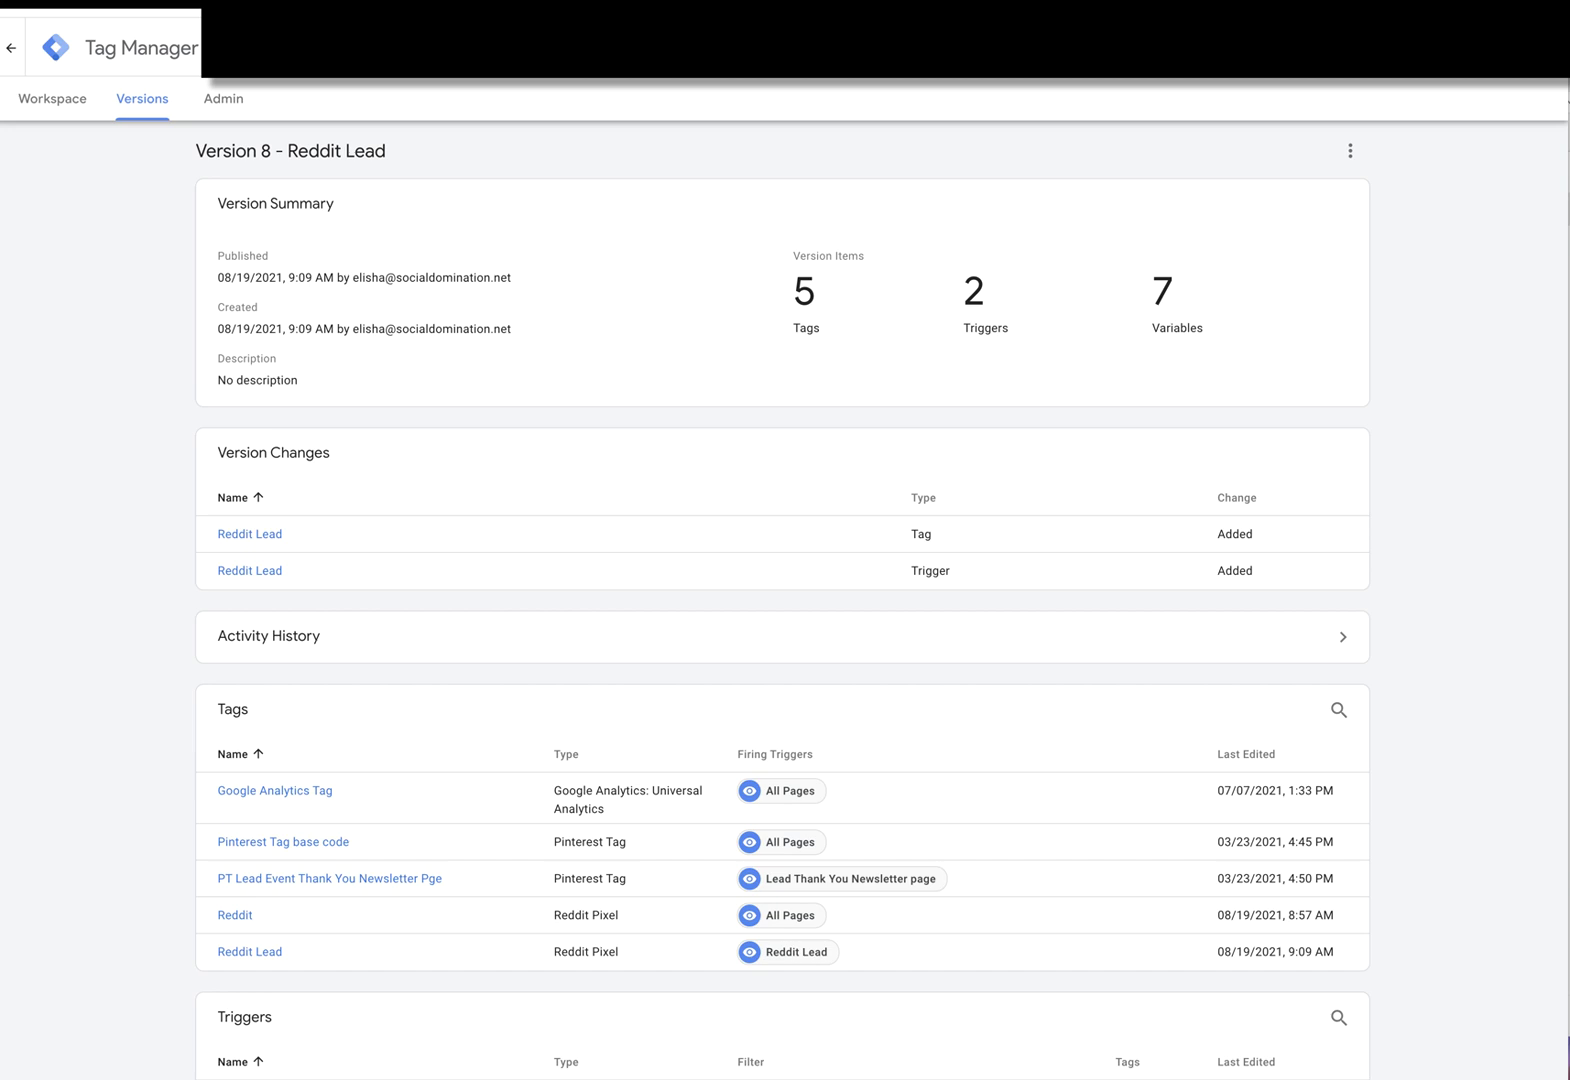
# - Return to Reddit Ads and dismiss the Tag Manager setup instructions
pyautogui.click(1097, 85)
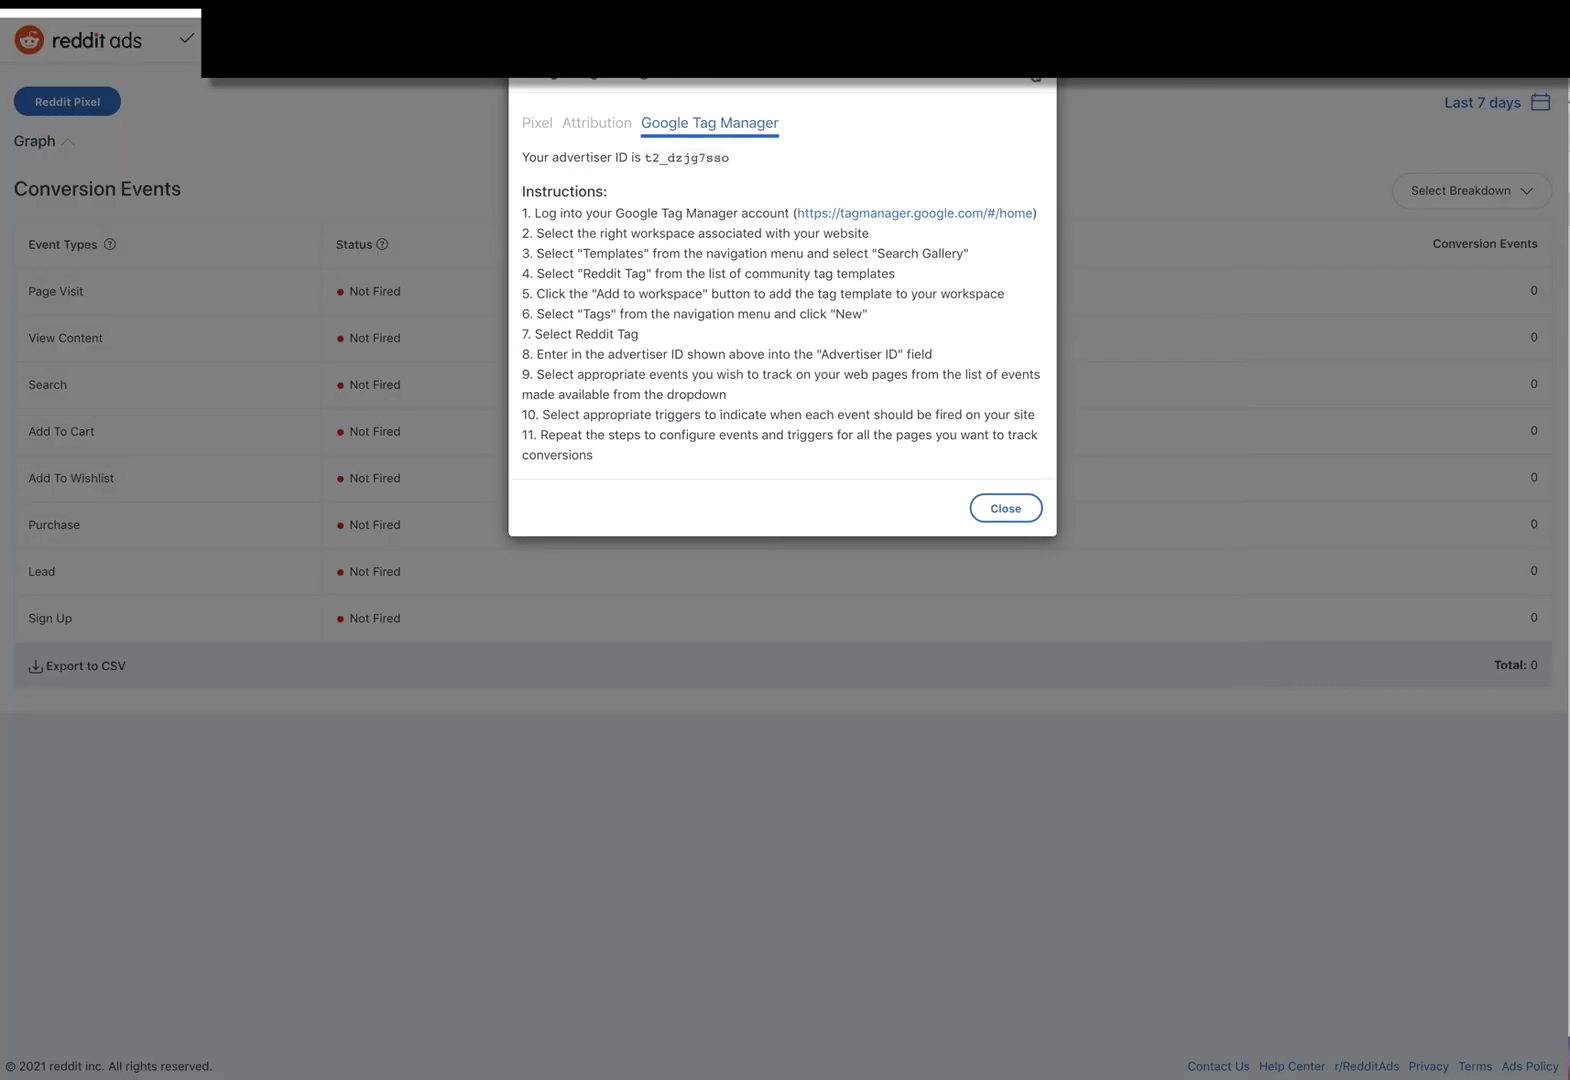
pyautogui.click(1006, 507)
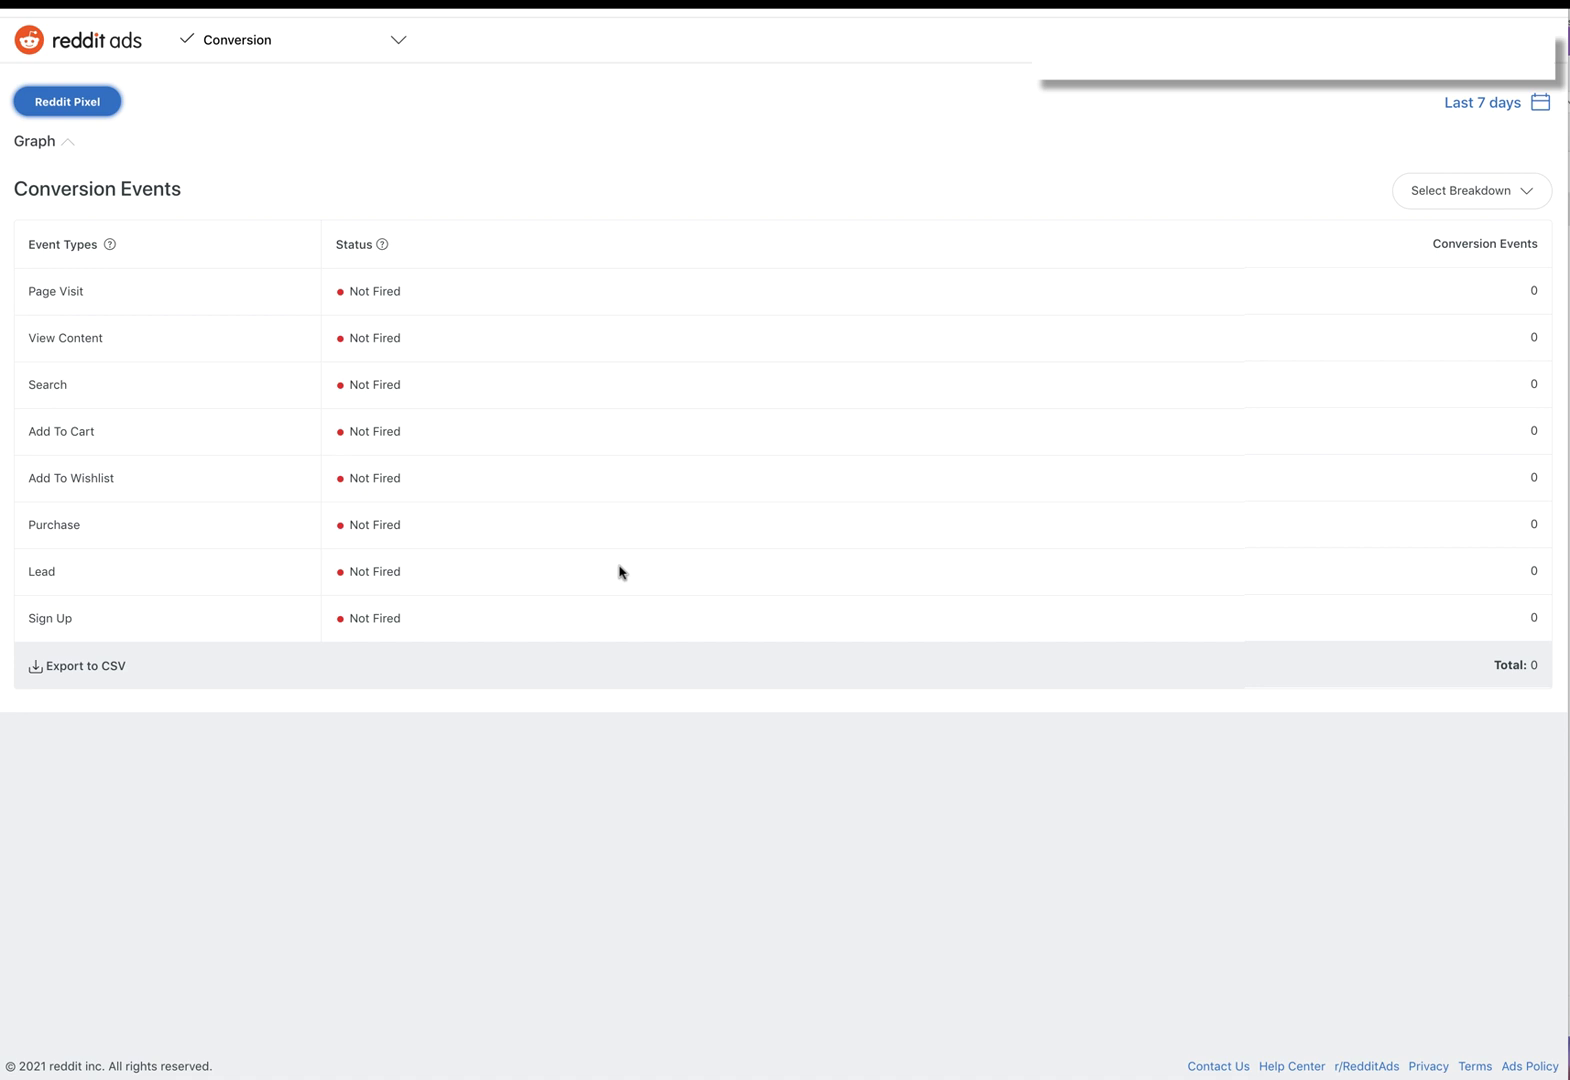
# - From the account menu, go to Switch user to reach the Switch Accounts page
pyautogui.click(1356, 86)
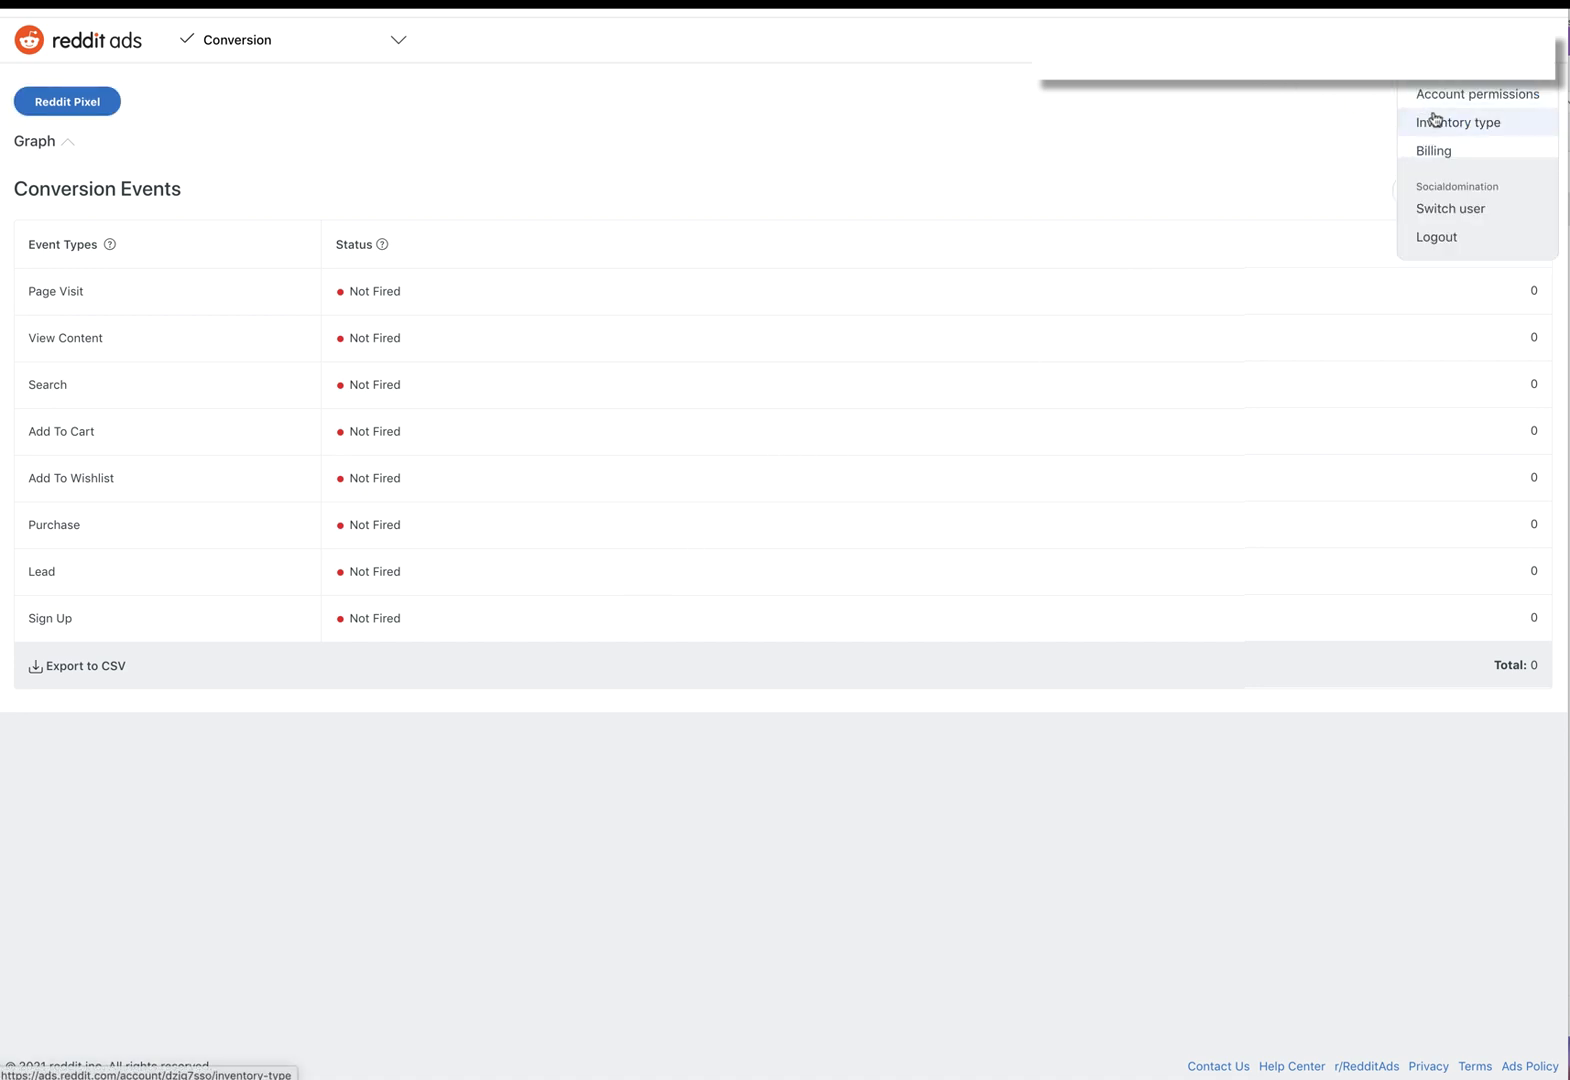
pyautogui.click(1463, 209)
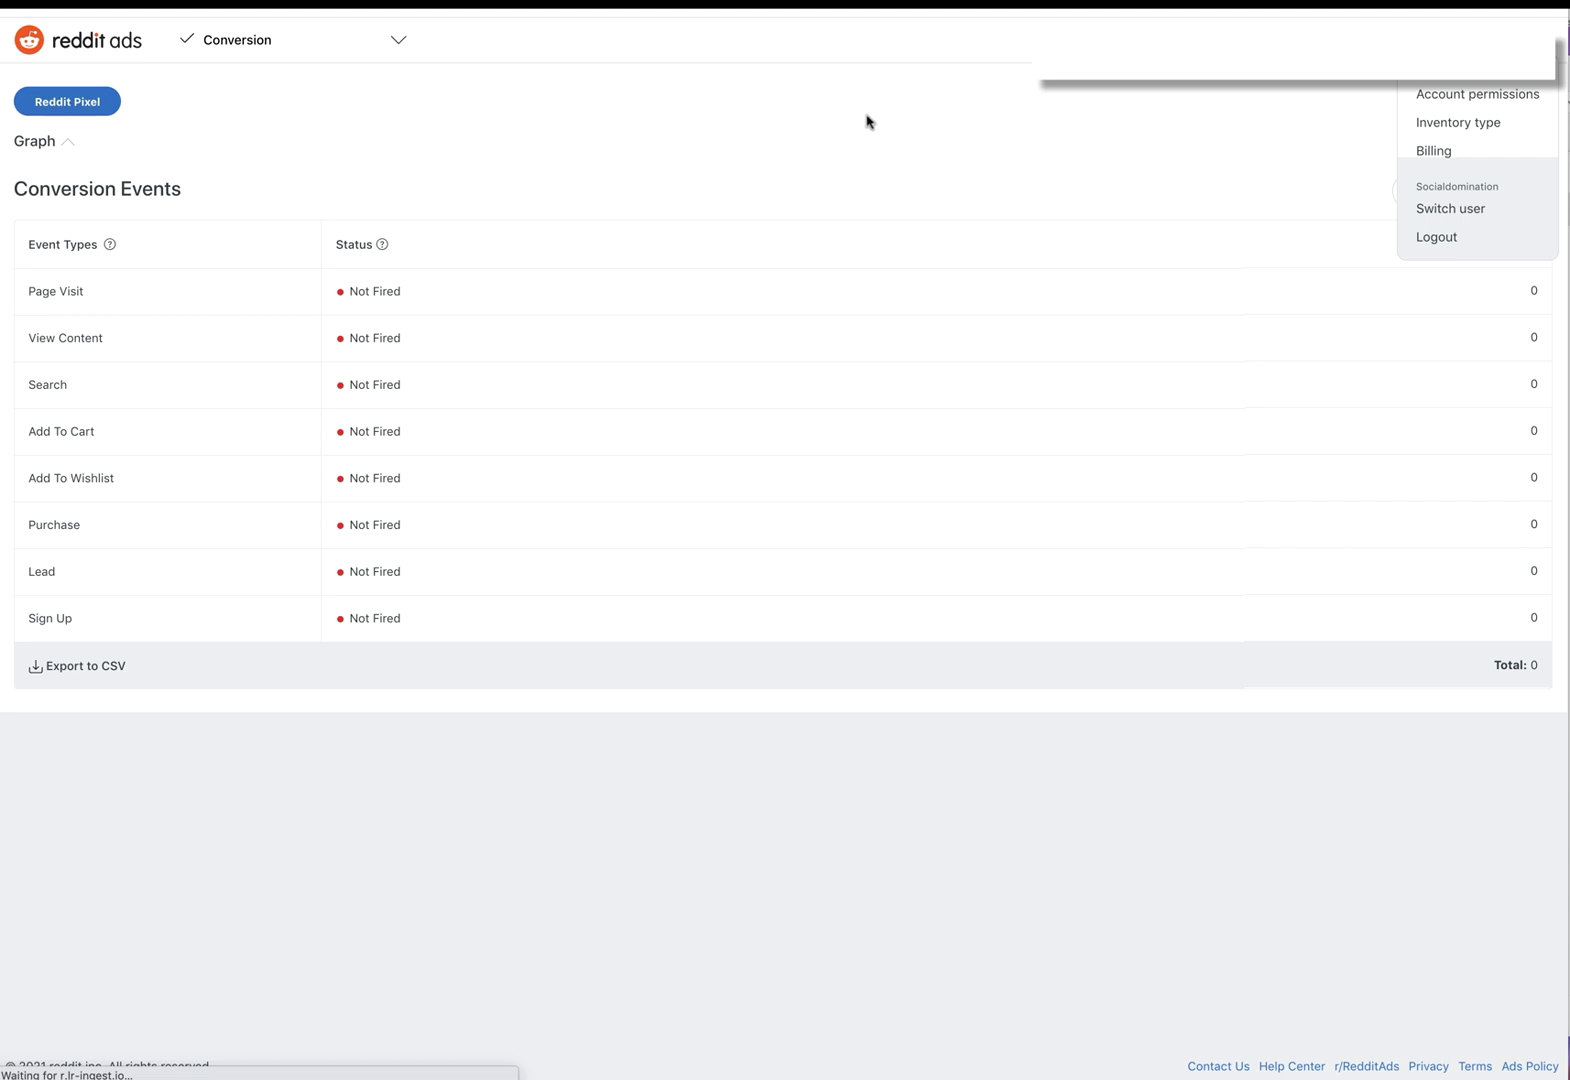
pyautogui.click(1436, 210)
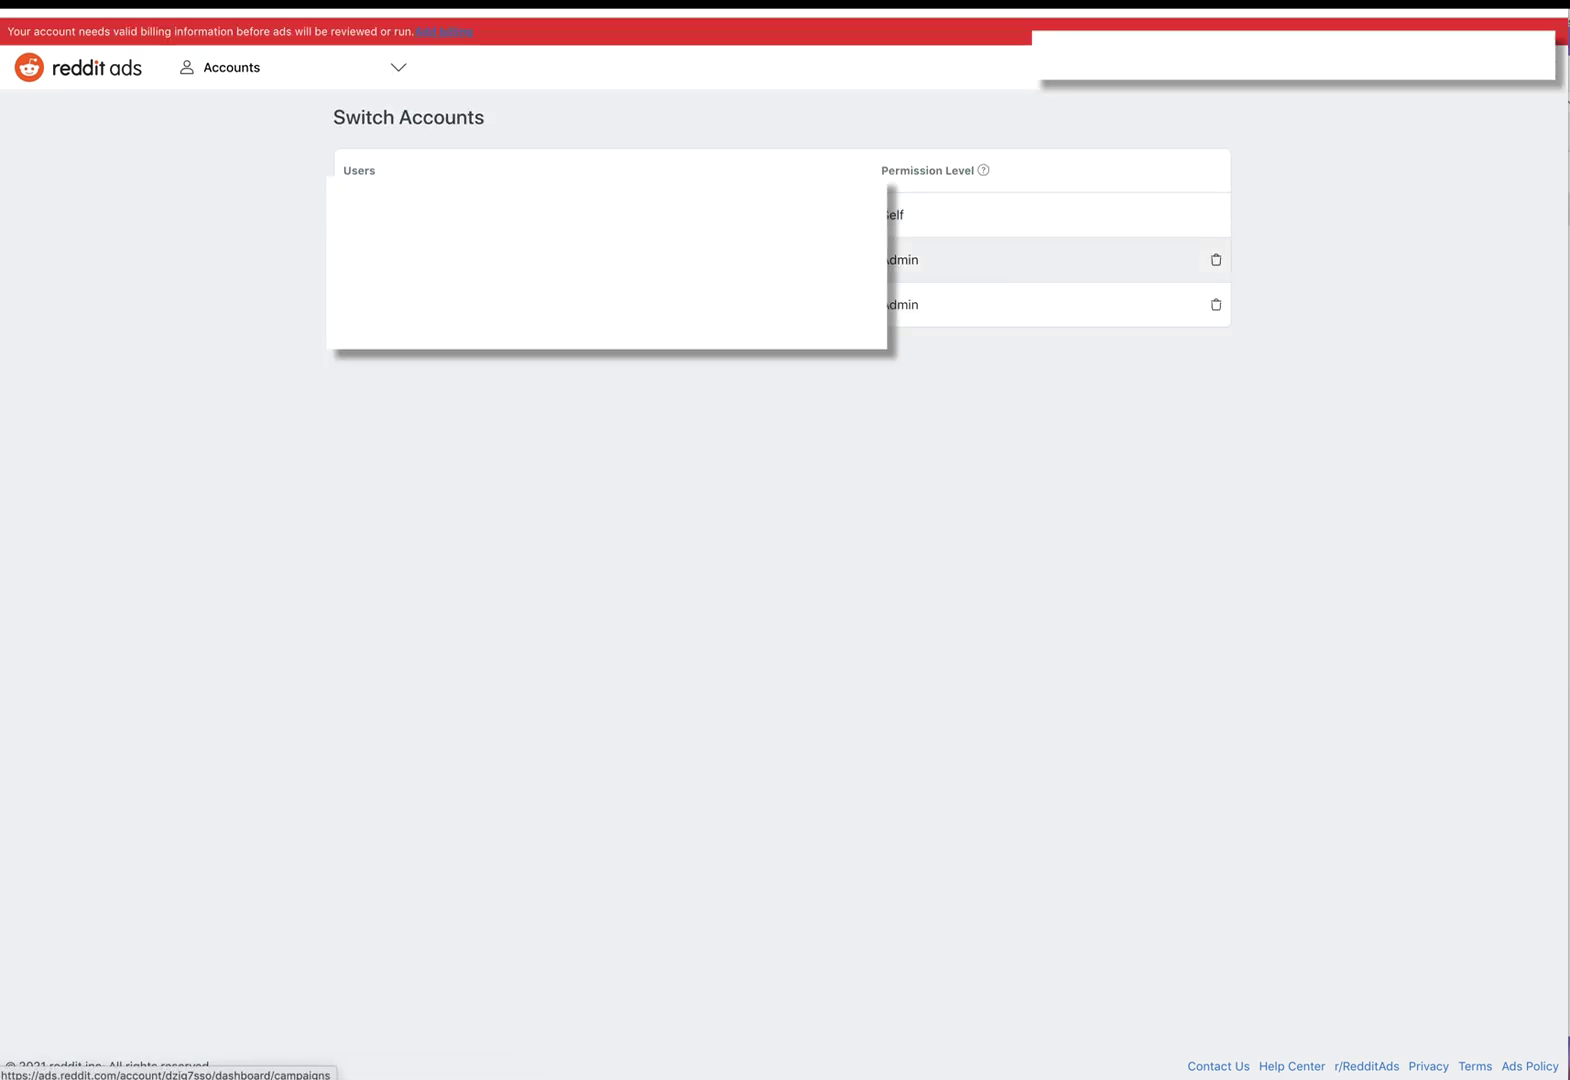
# - Choose the account to manage, opening its campaign dashboard with conversion columns
pyautogui.click(392, 307)
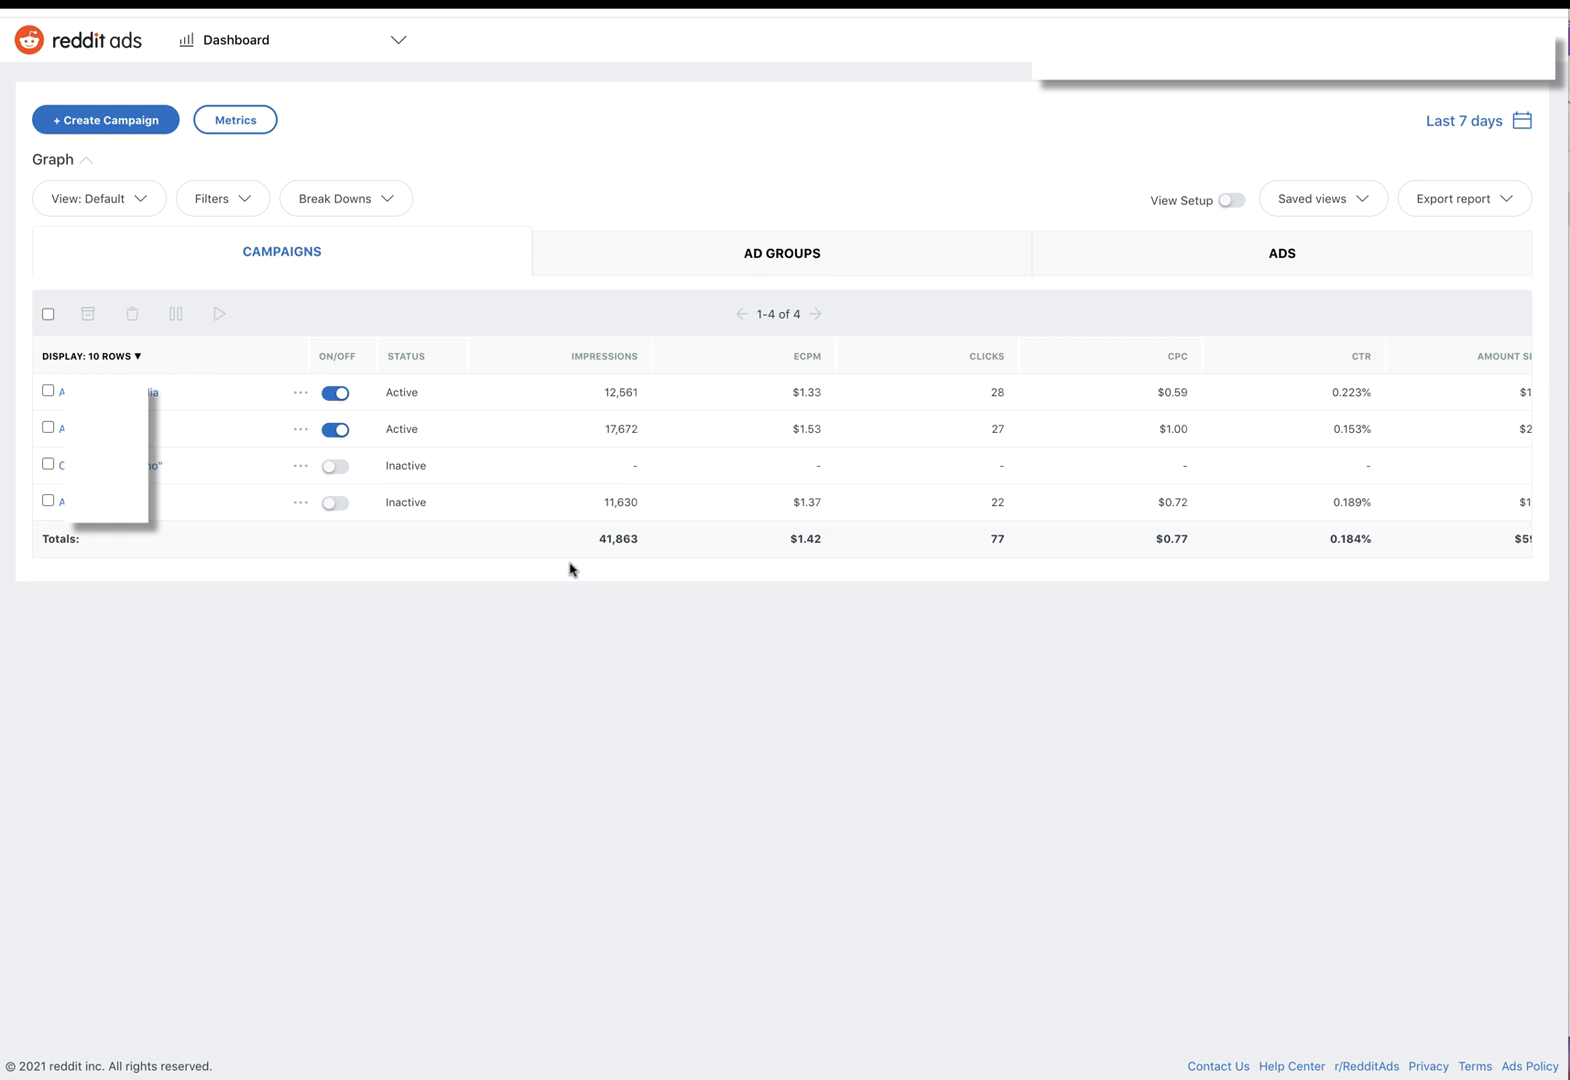
pyautogui.hscroll(2, 936, 481)
pyautogui.hscroll(2, 936, 481)
pyautogui.hscroll(2, 936, 481)
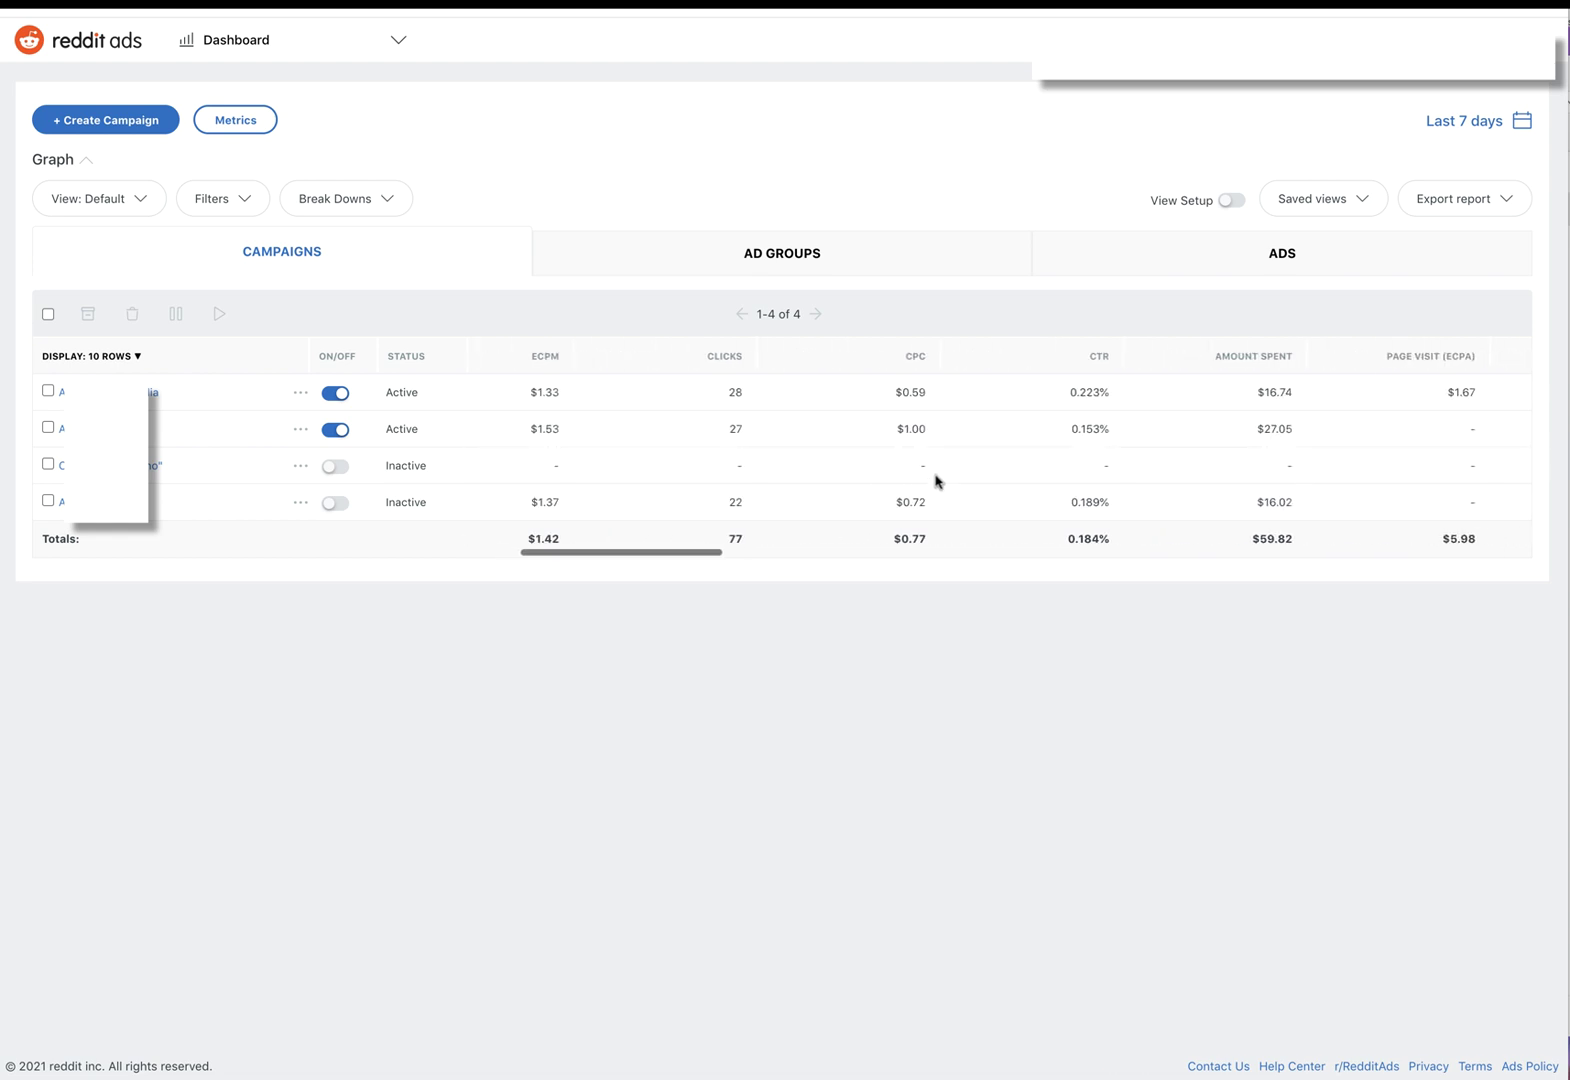
pyautogui.hscroll(2, 936, 481)
pyautogui.hscroll(2, 935, 480)
pyautogui.hscroll(2, 937, 481)
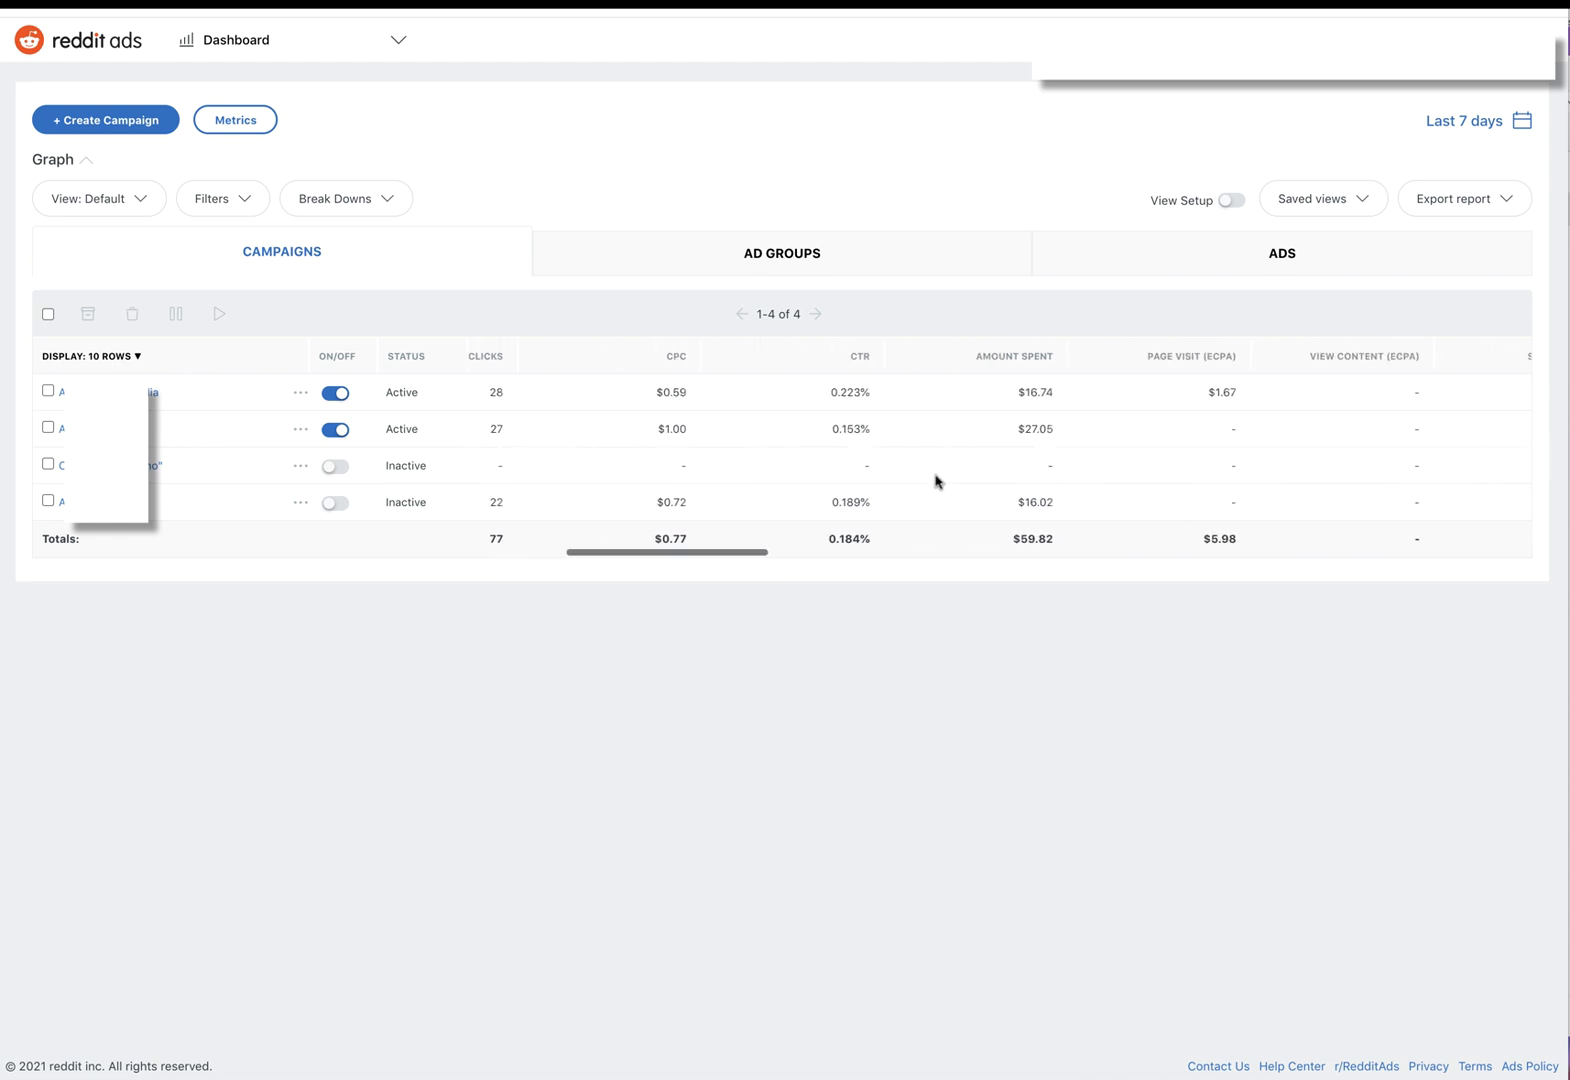
pyautogui.hscroll(2, 936, 481)
pyautogui.hscroll(2, 936, 481)
pyautogui.hscroll(2, 936, 481)
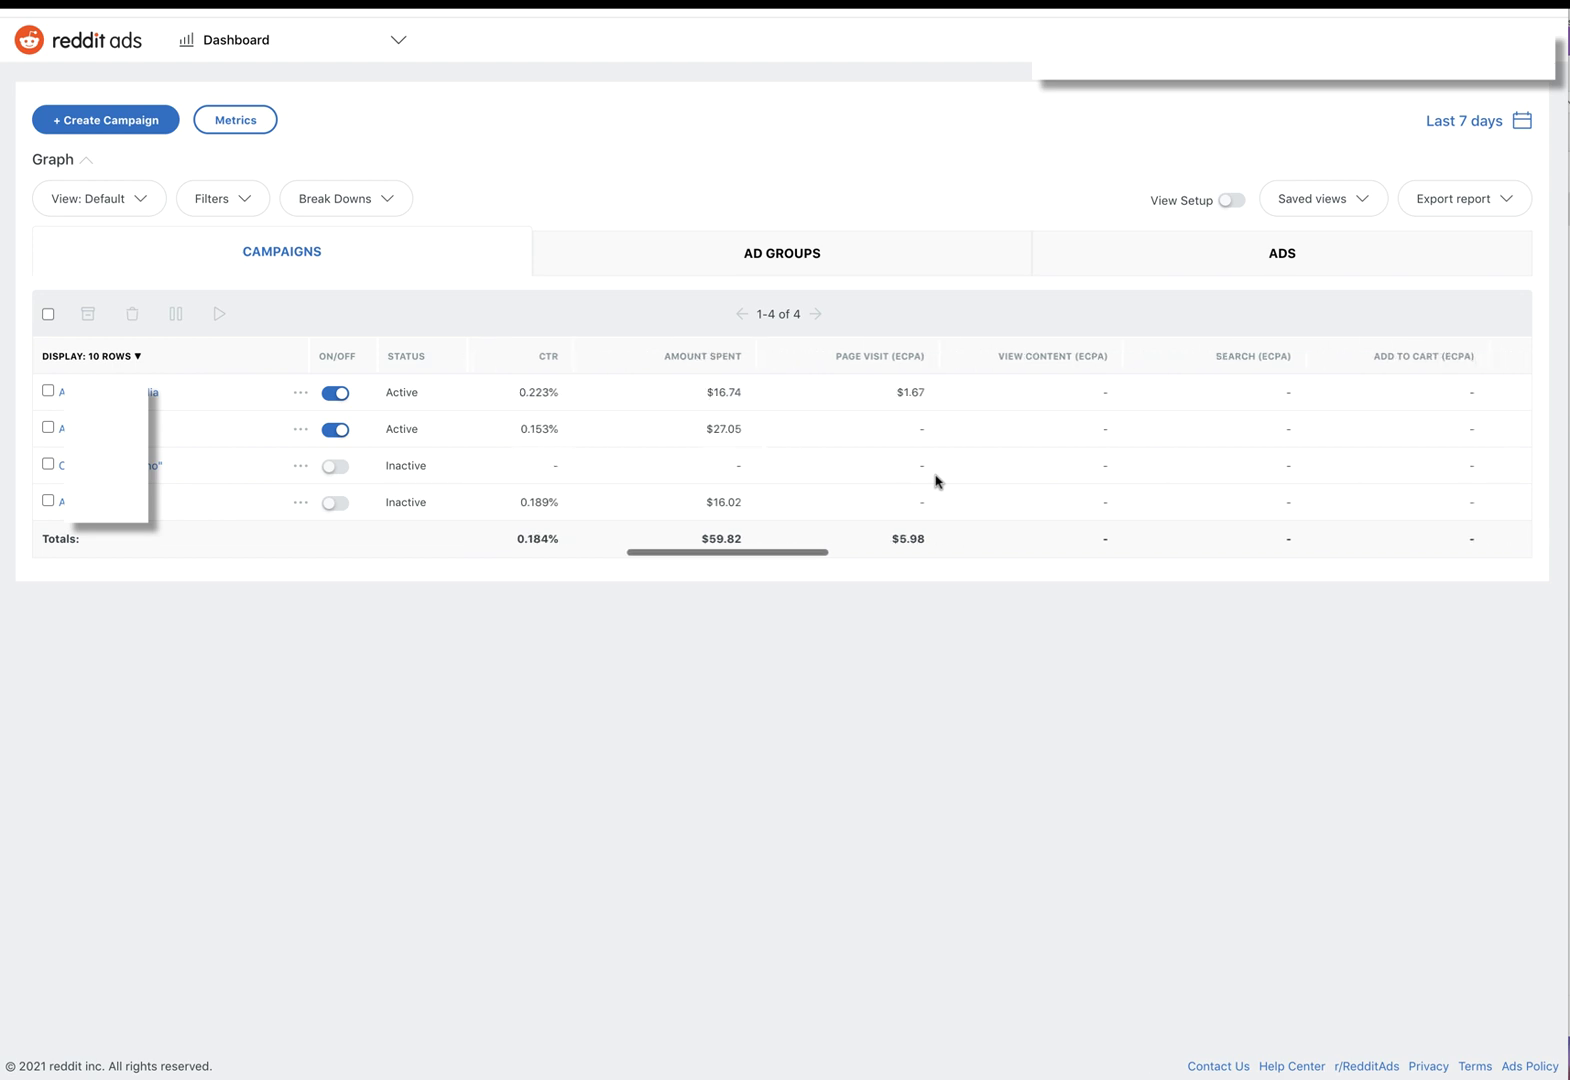
pyautogui.hscroll(1, 936, 481)
pyautogui.hscroll(2, 936, 481)
pyautogui.hscroll(2, 937, 481)
pyautogui.hscroll(2, 936, 480)
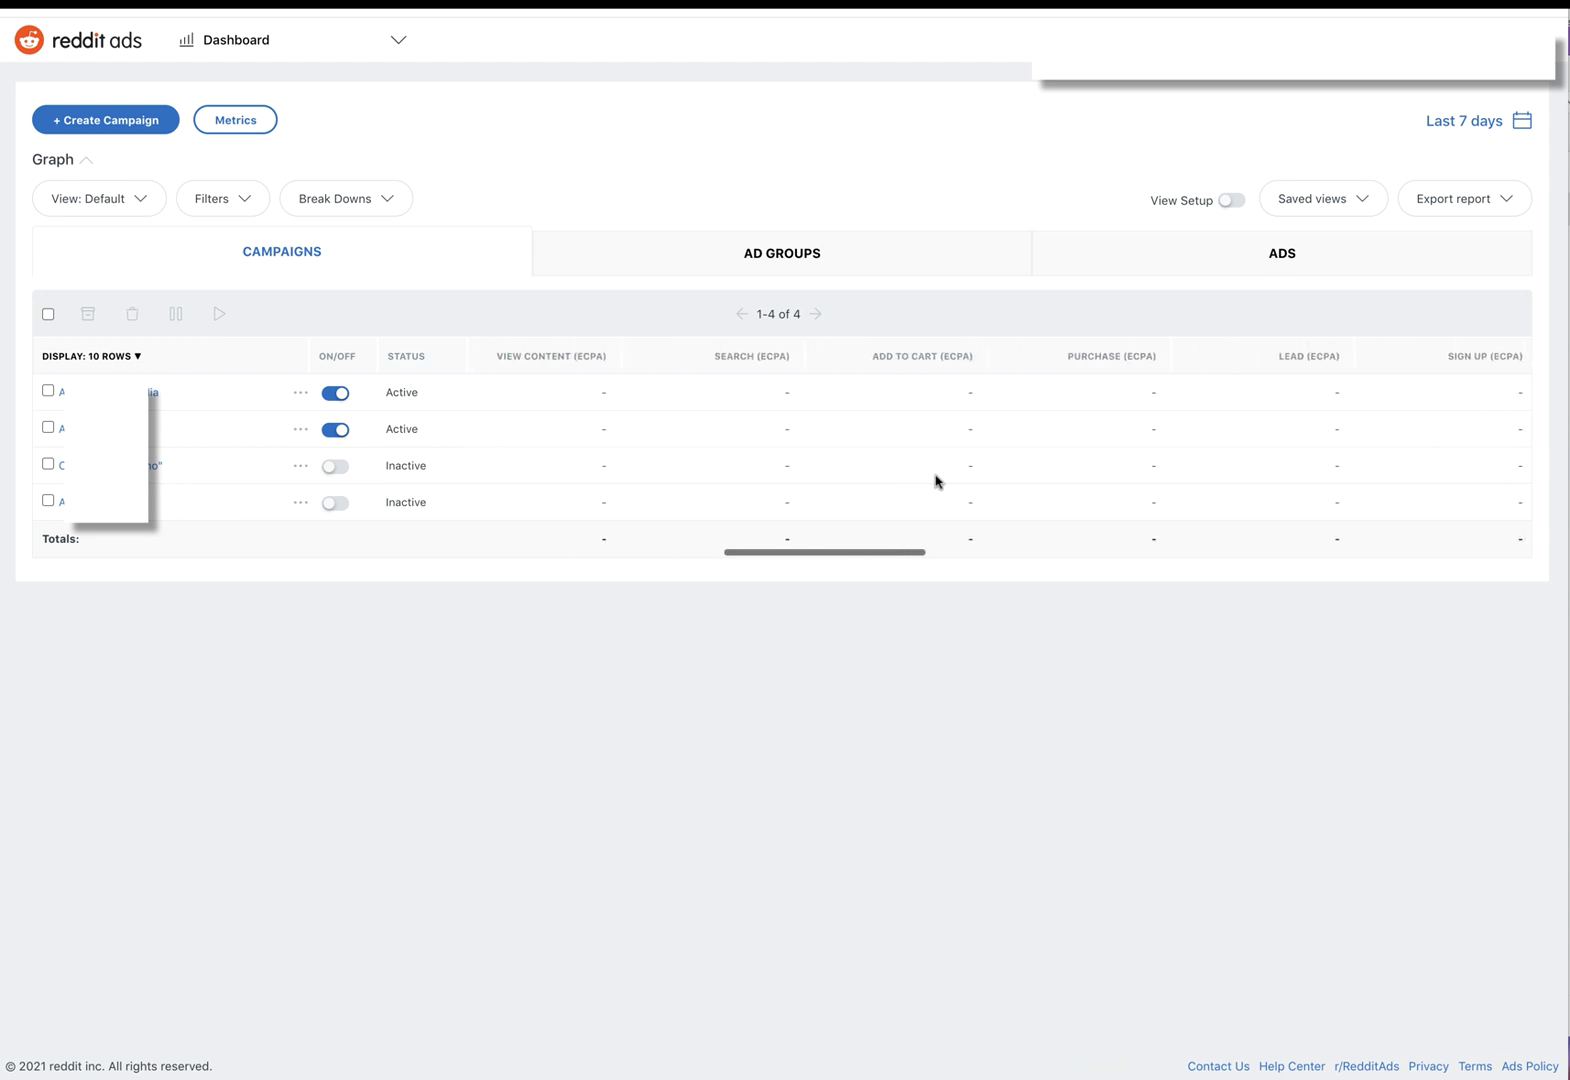
pyautogui.hscroll(2, 936, 481)
pyautogui.hscroll(2, 936, 481)
pyautogui.hscroll(2, 936, 481)
pyautogui.hscroll(1, 935, 481)
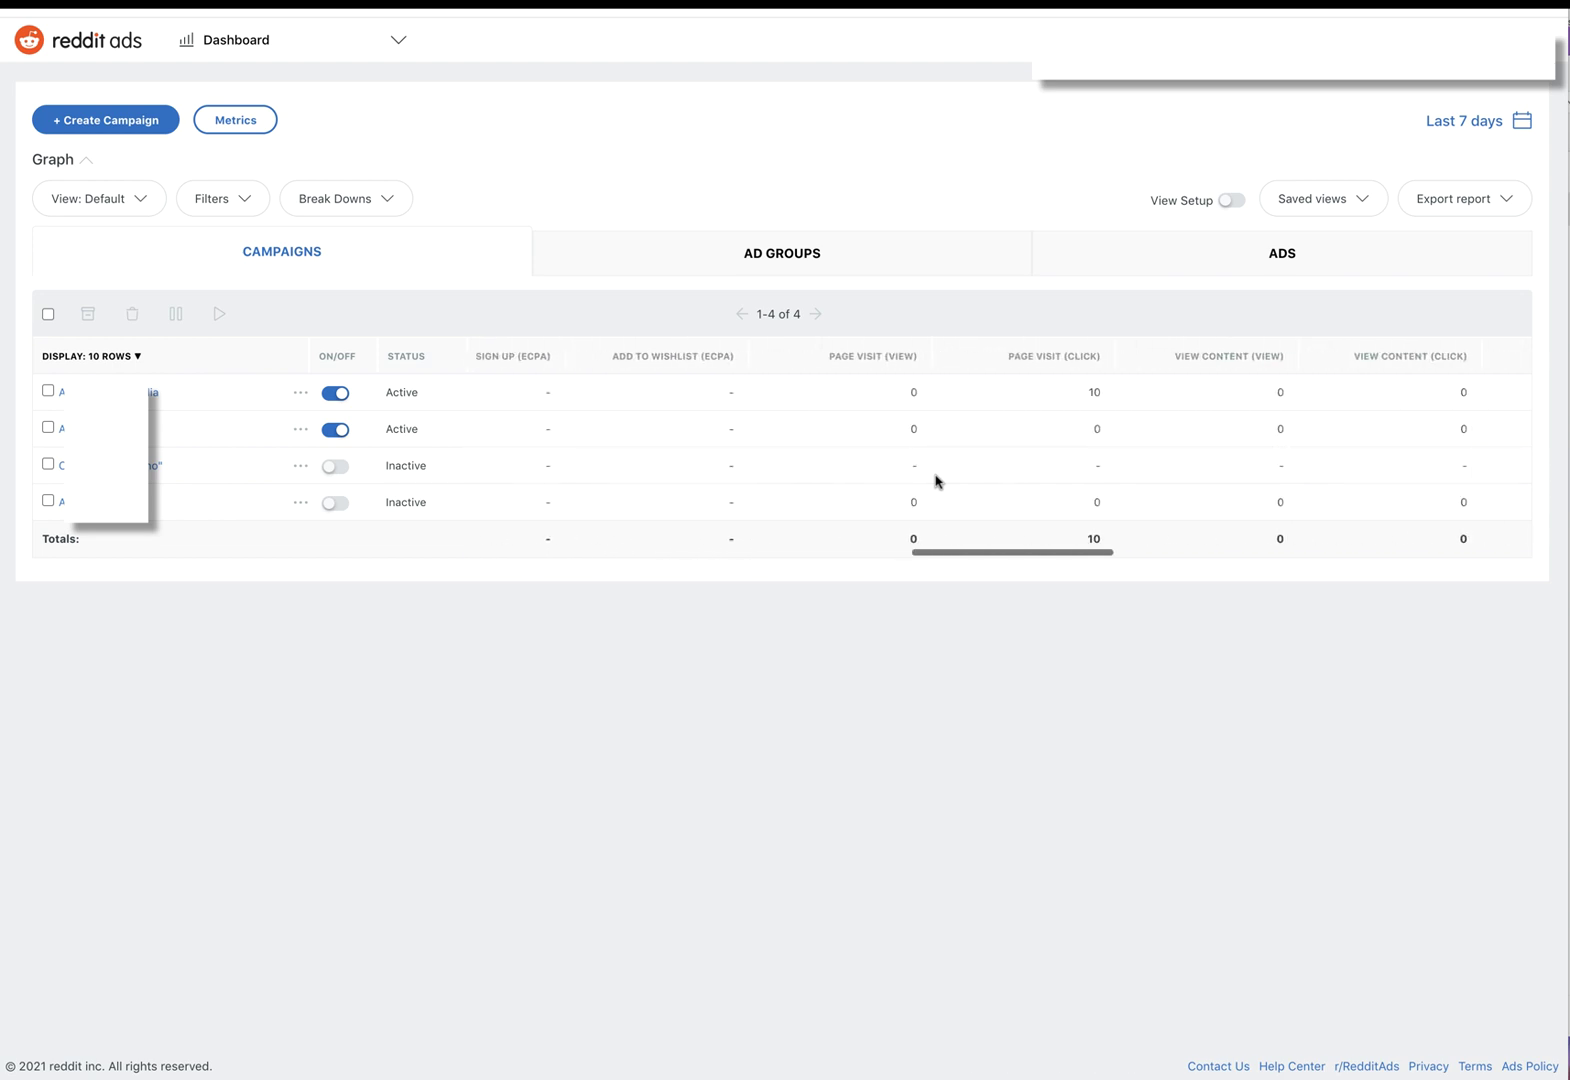
pyautogui.hscroll(2, 936, 481)
pyautogui.hscroll(2, 936, 481)
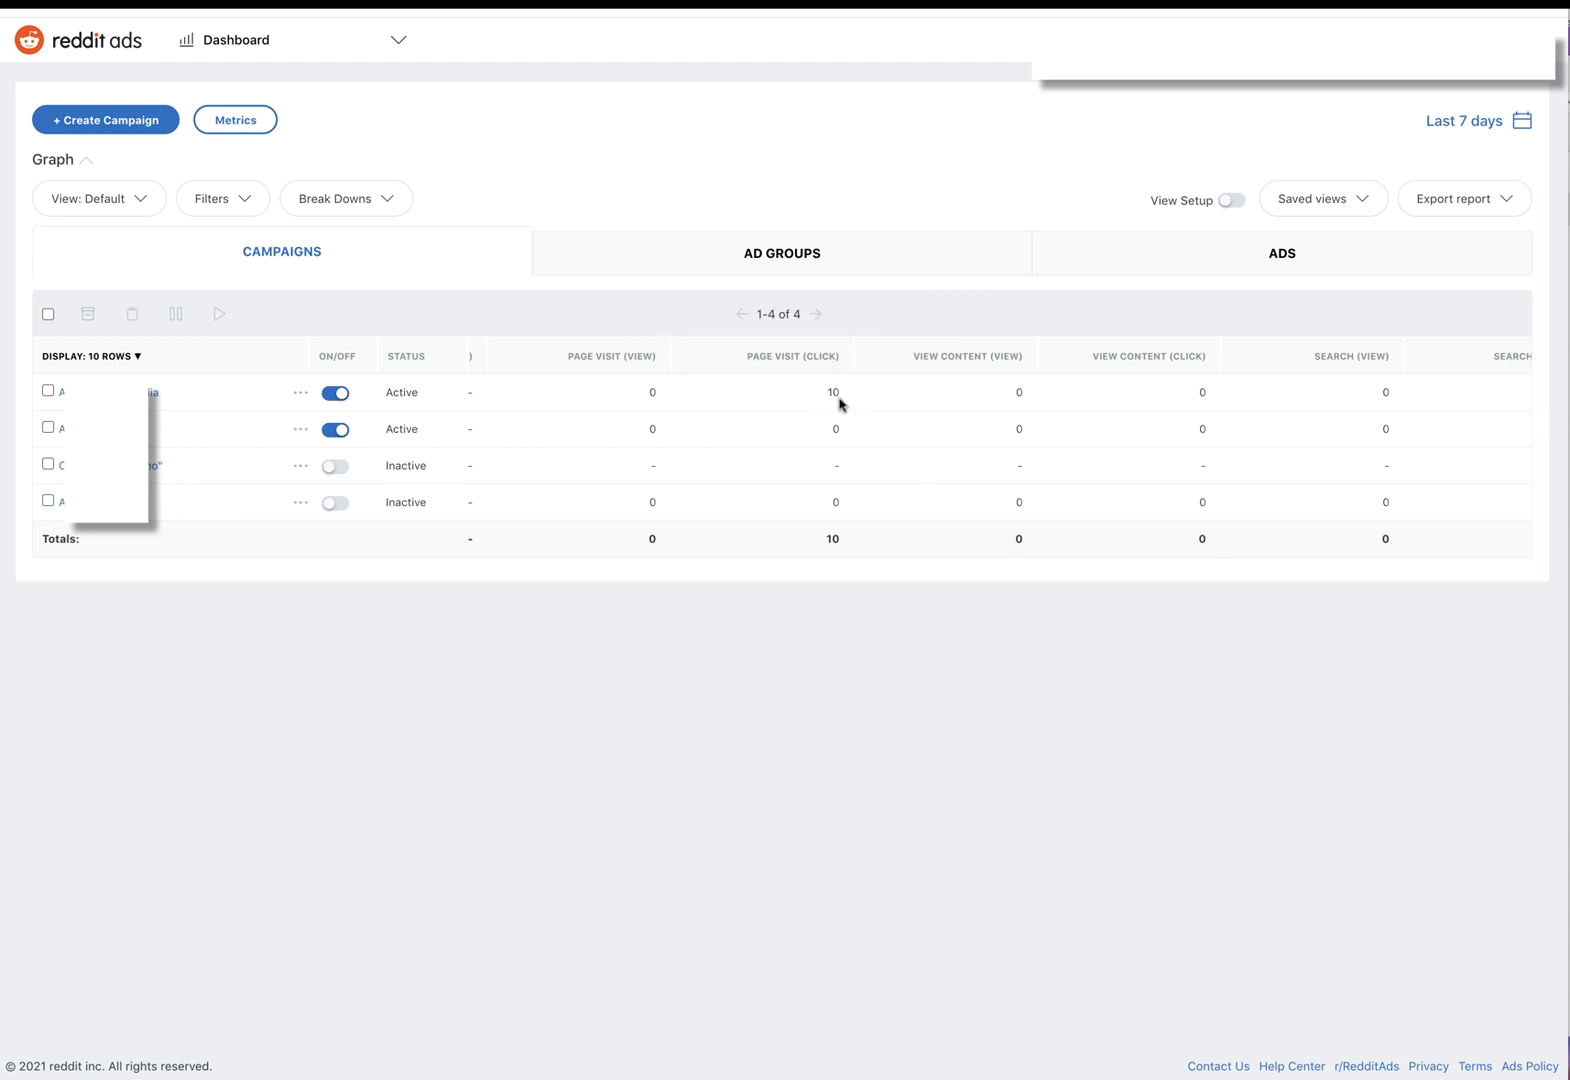
pyautogui.hscroll(2, 1002, 440)
pyautogui.hscroll(2, 1002, 439)
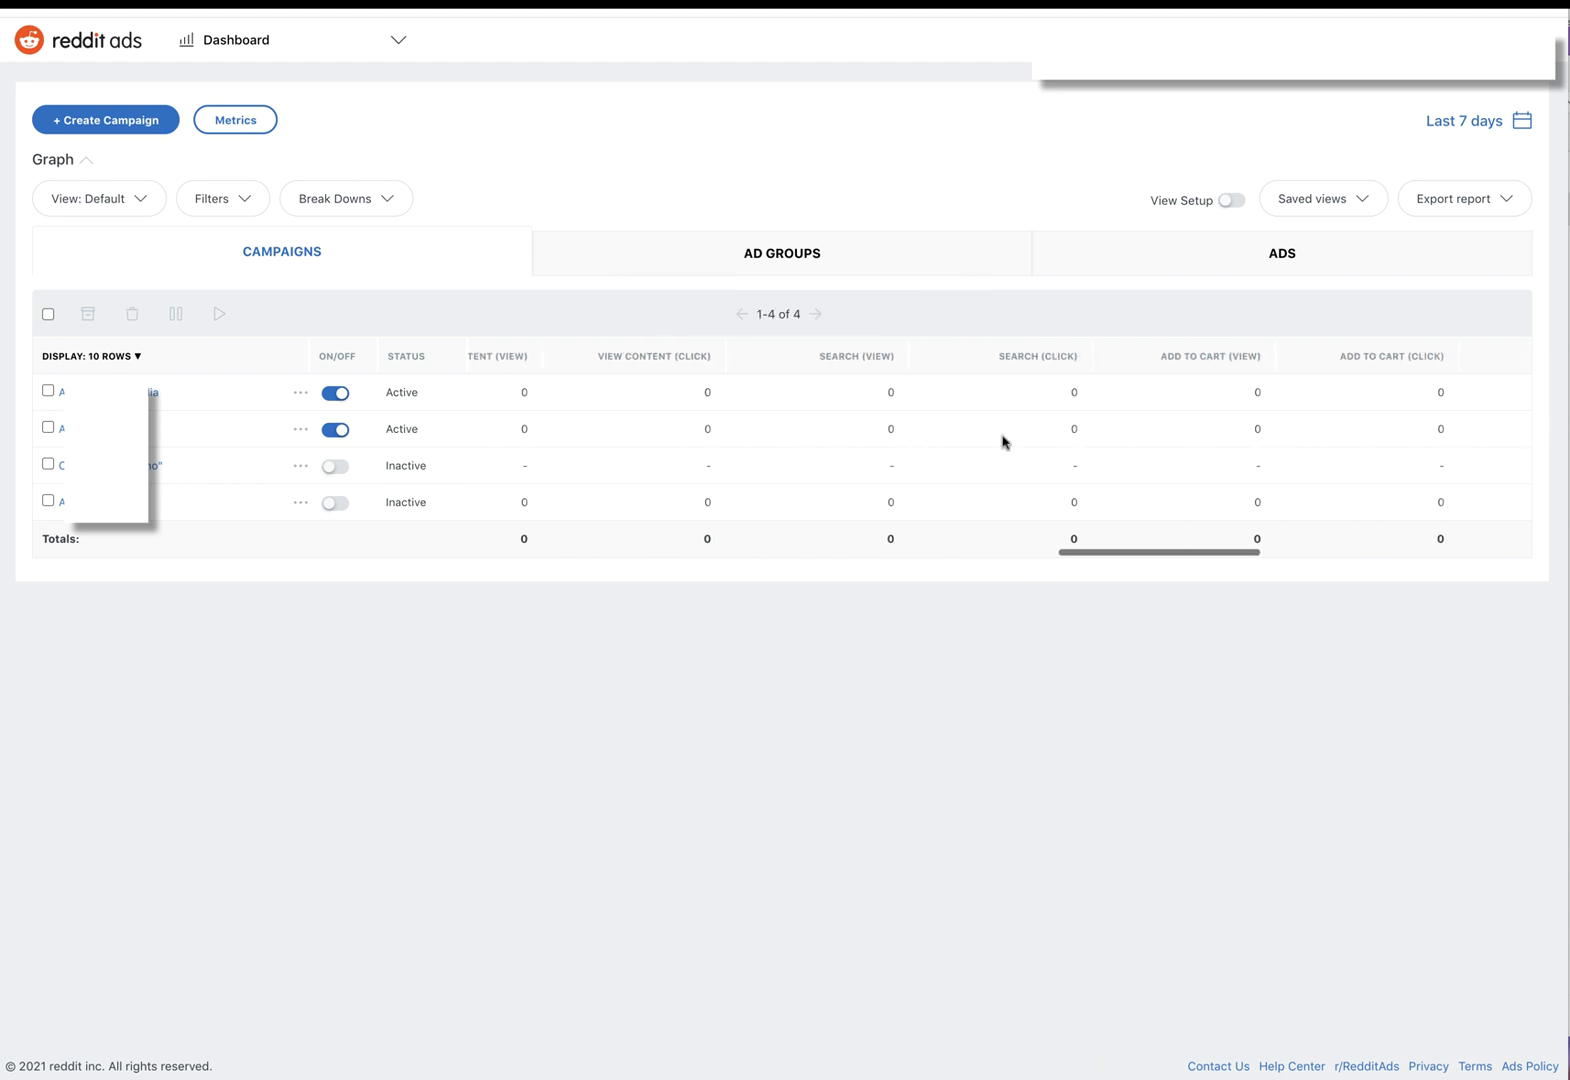
pyautogui.hscroll(2, 1002, 439)
pyautogui.hscroll(2, 1002, 439)
pyautogui.hscroll(2, 1002, 439)
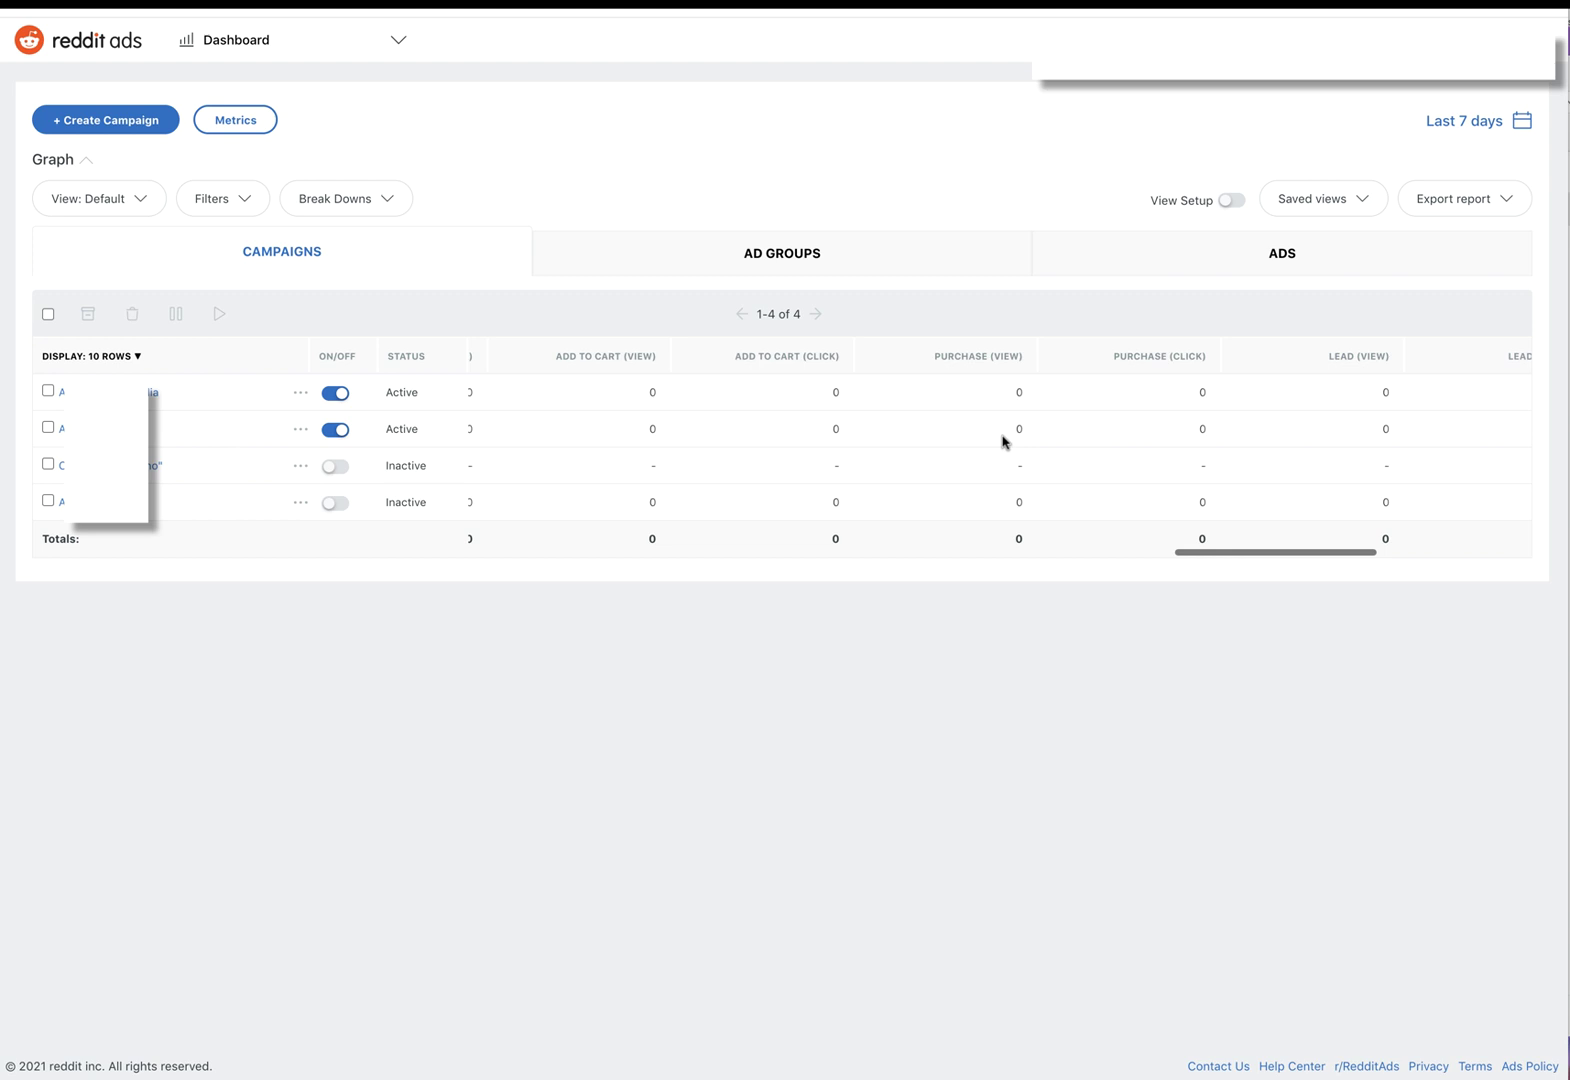
pyautogui.hscroll(5, 1002, 440)
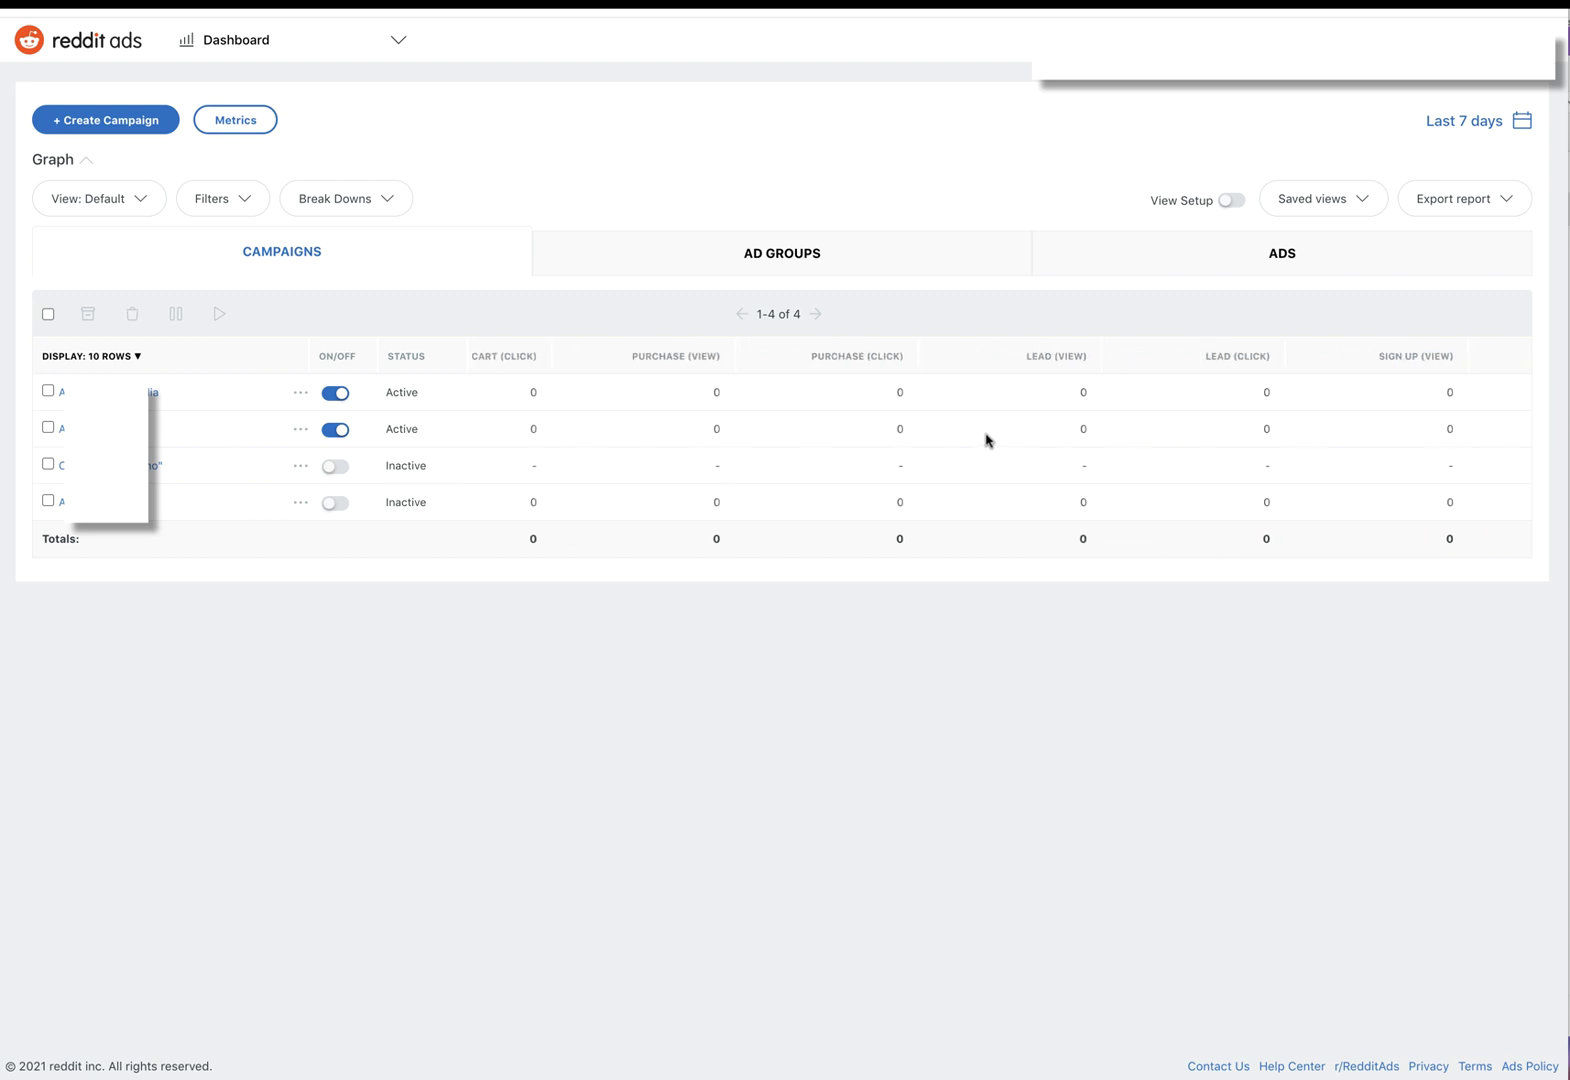
# - Drill from the first campaign into its ad groups and ads, down to the Fathers Day Bundle ad
pyautogui.click(300, 394)
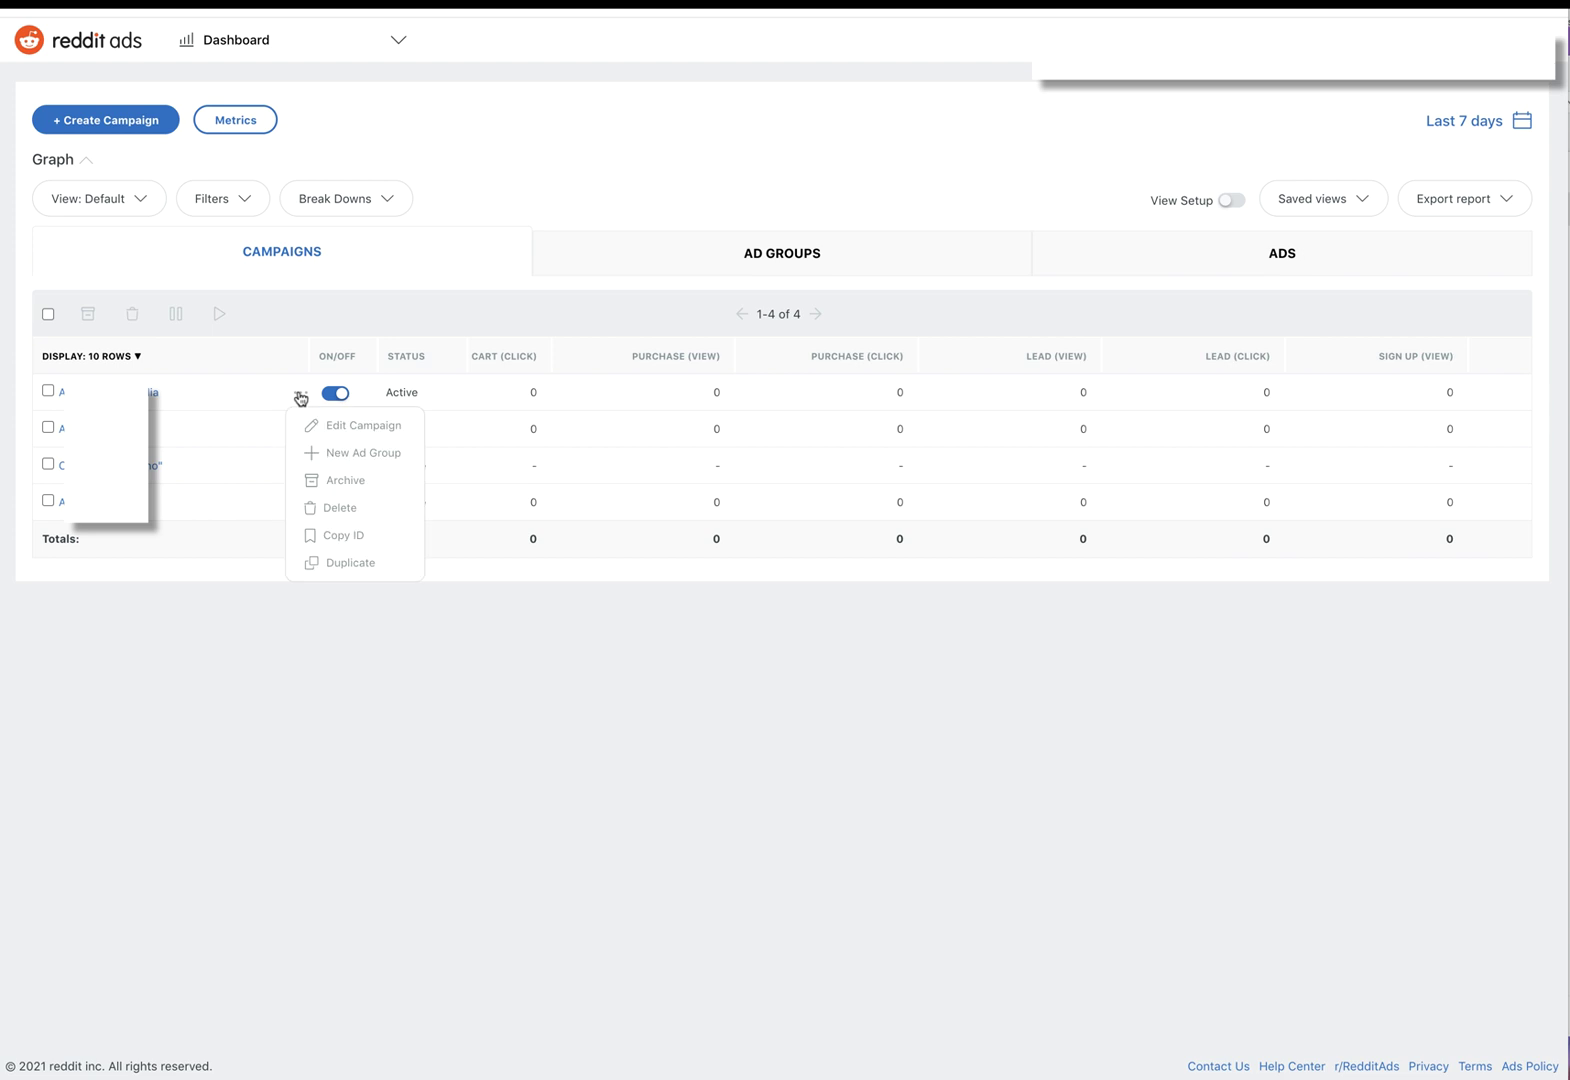
pyautogui.click(154, 392)
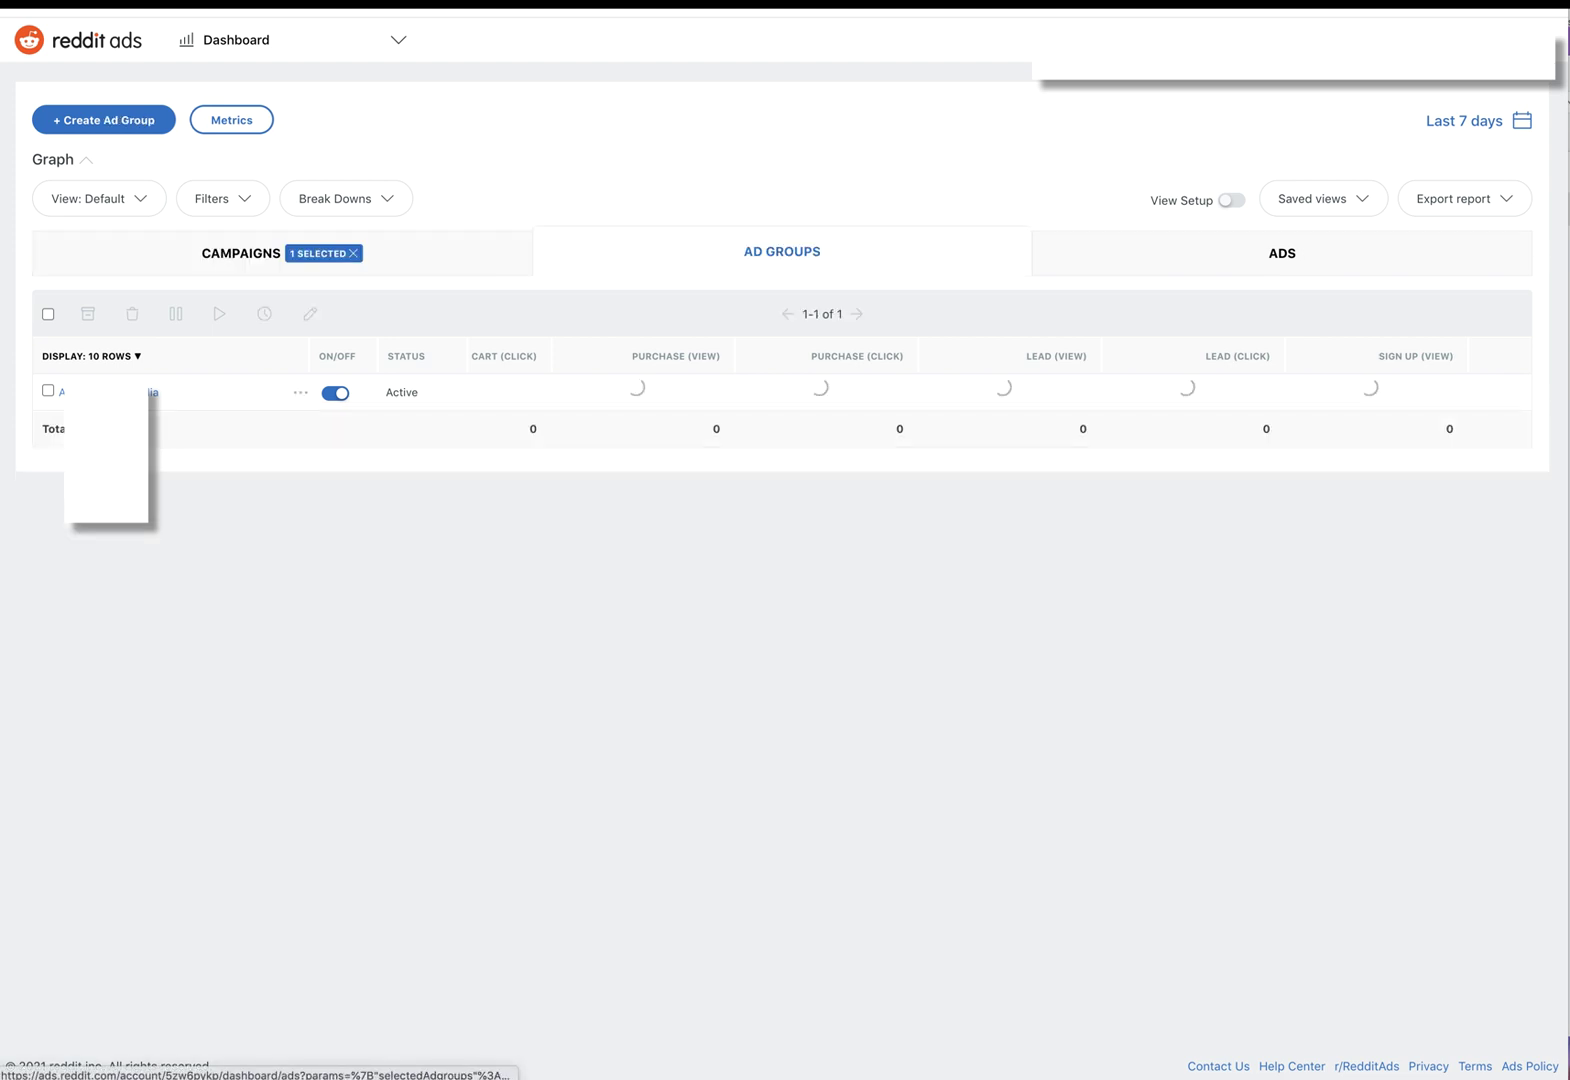
pyautogui.click(154, 393)
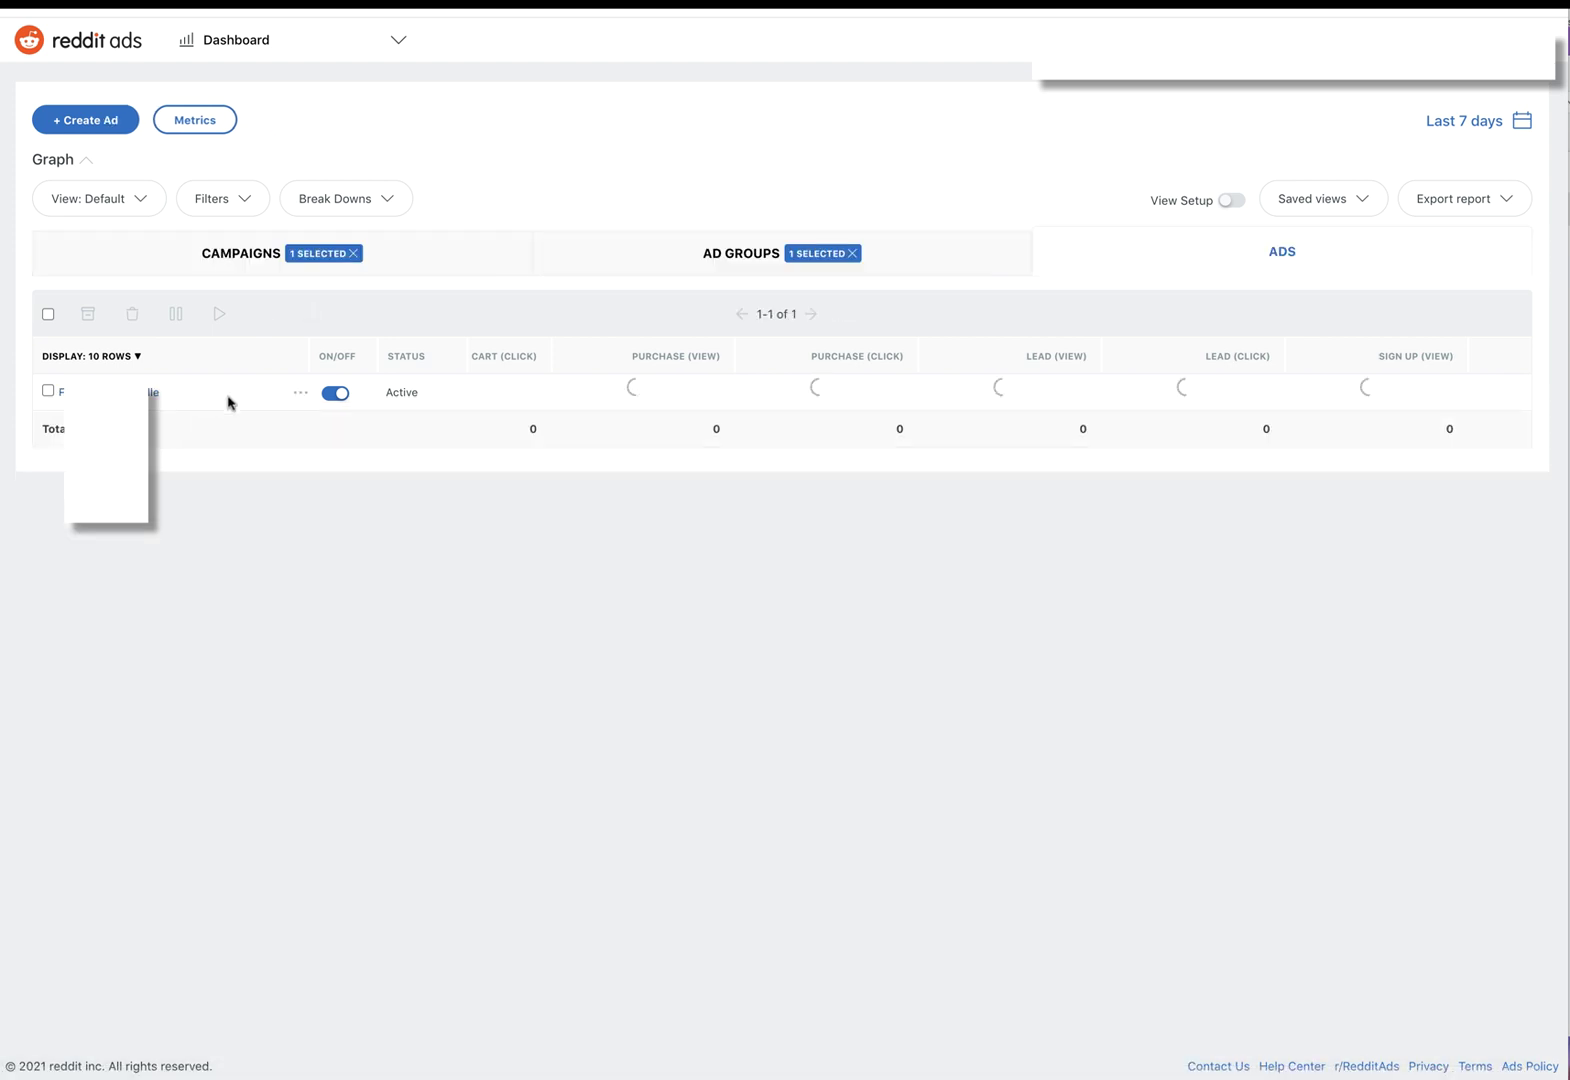
pyautogui.click(301, 394)
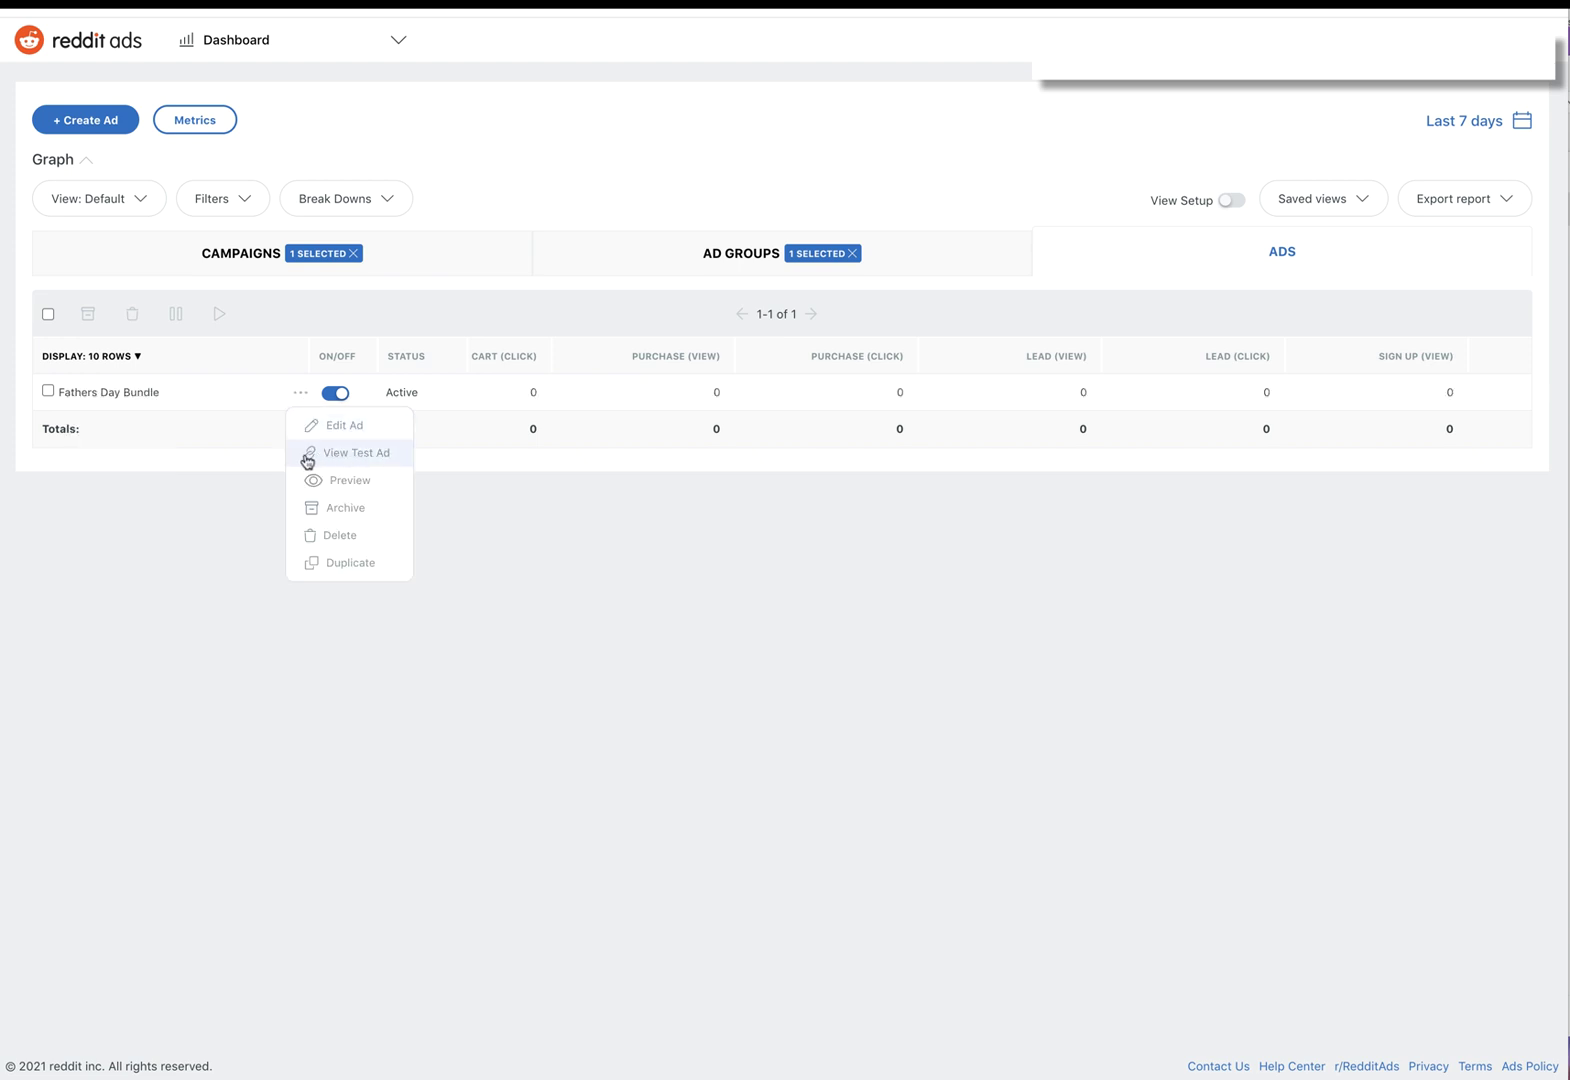
# - View and dismiss the ad's test URL links, then pull down the Dashboard navigation menu
pyautogui.click(366, 459)
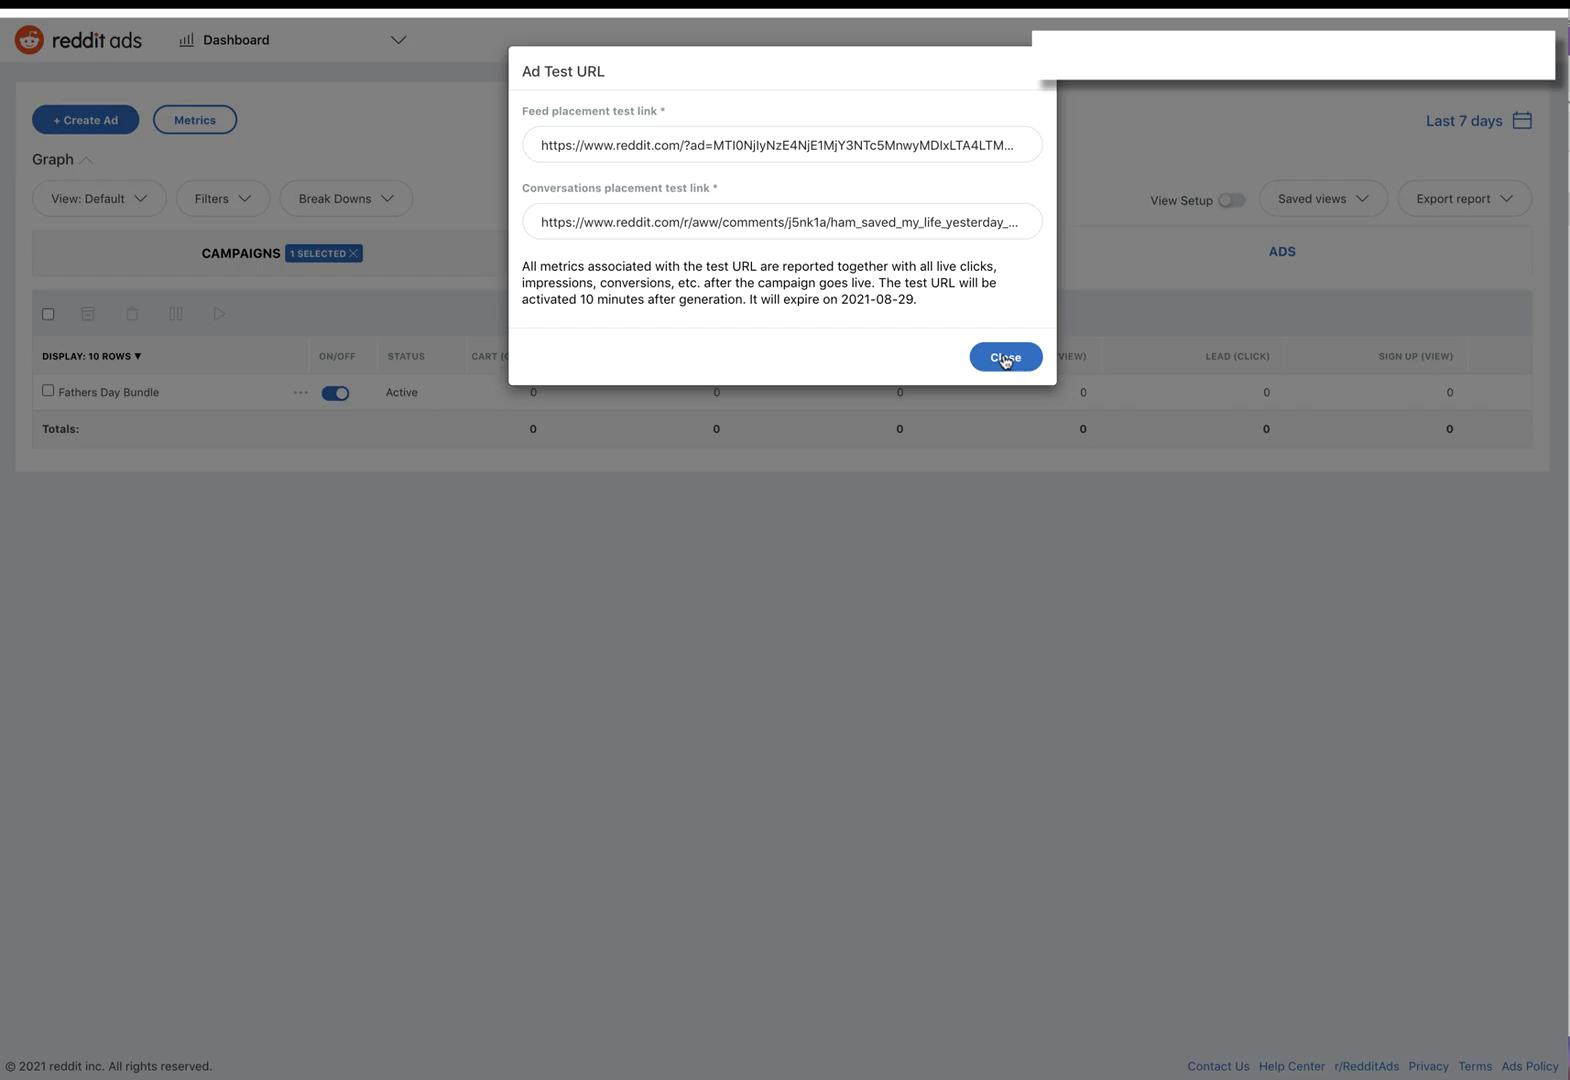
pyautogui.click(1004, 358)
pyautogui.click(398, 42)
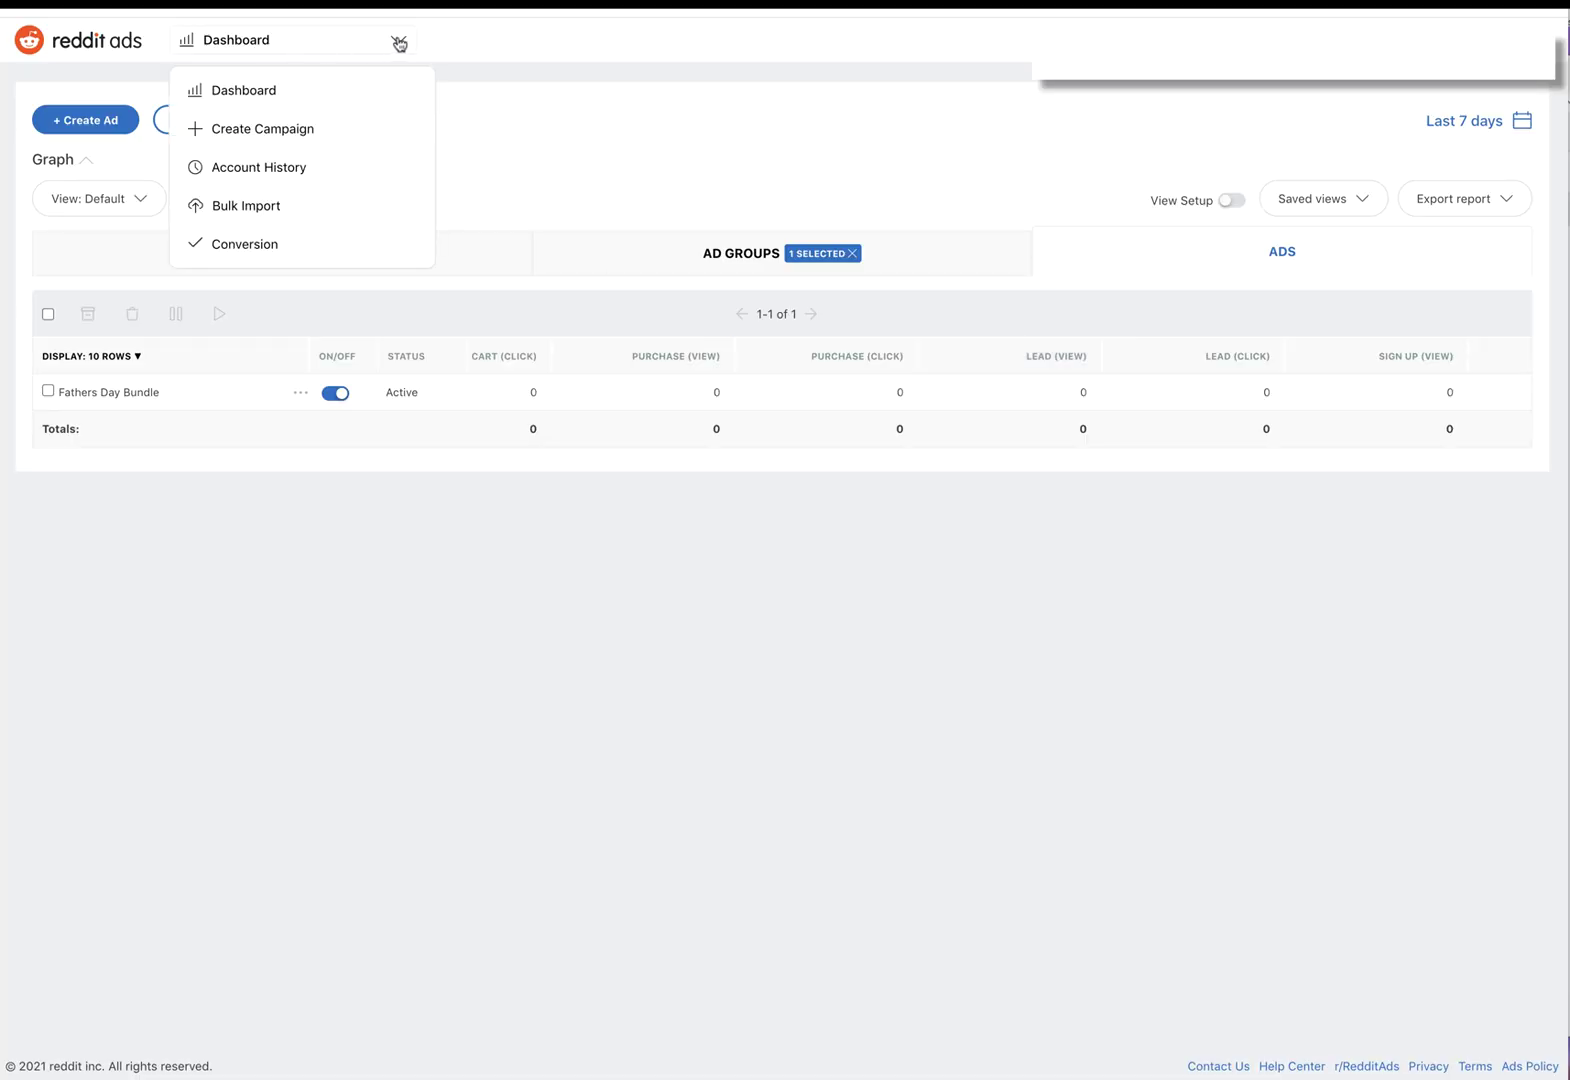